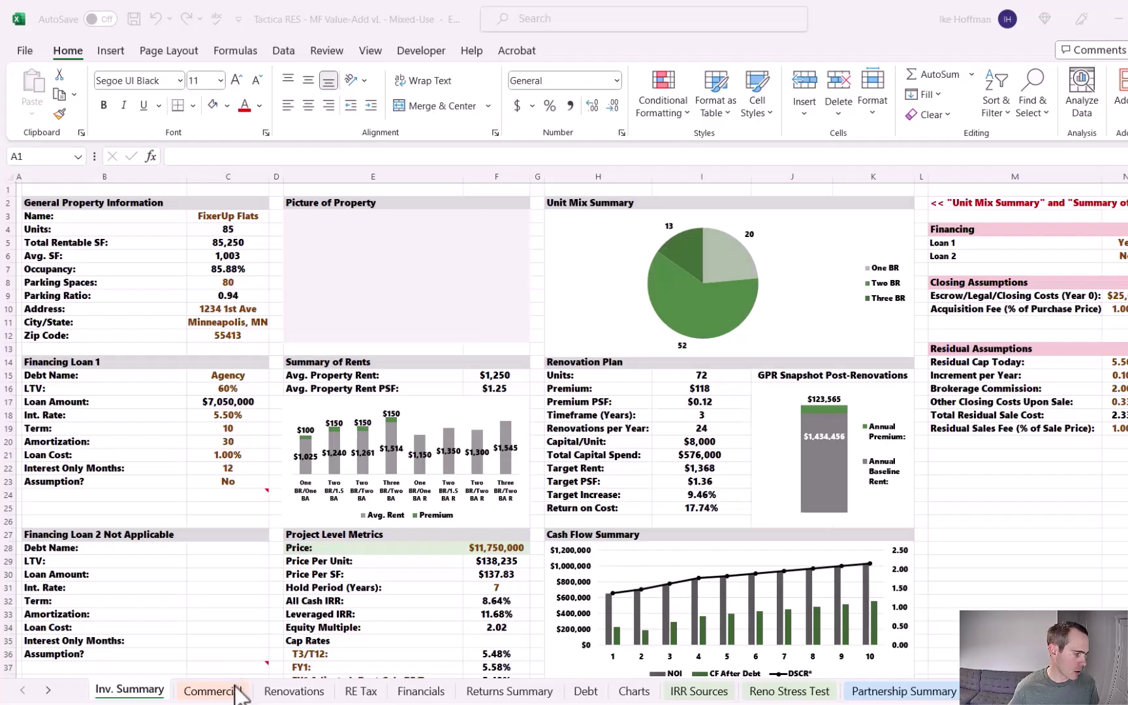
Switch to the empty Commercial sheet next to the Inv. Summary sheet.
left_click(227, 694)
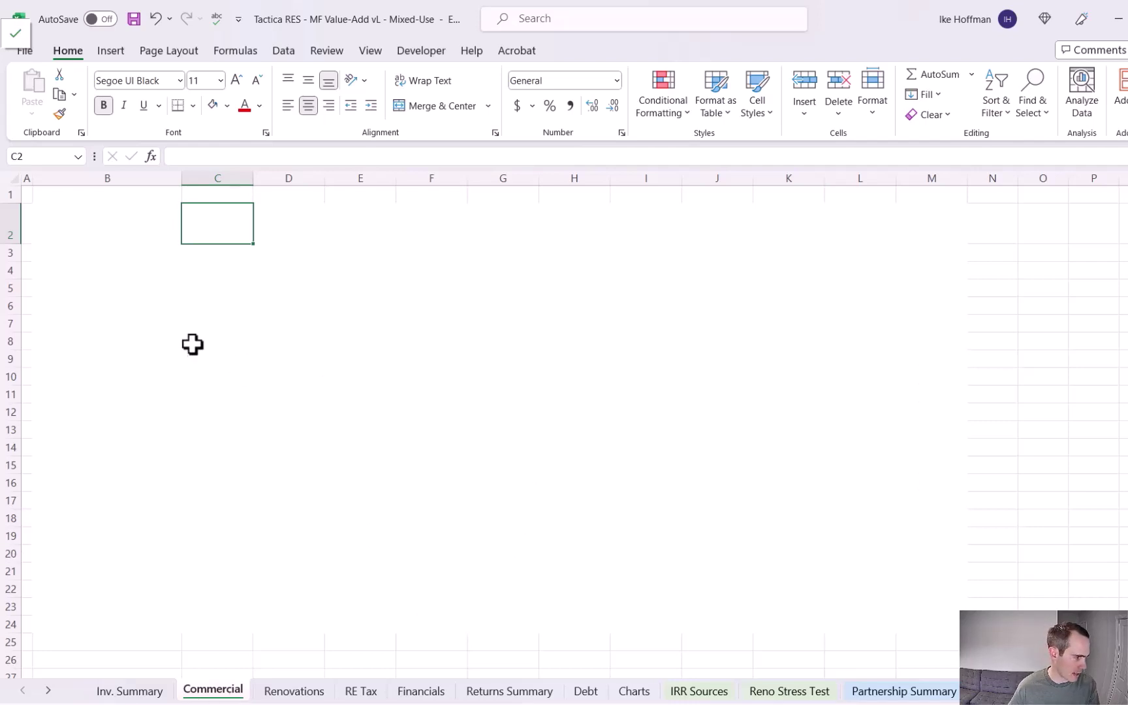
Create black-filled headers SF, SF % and Leasing Costs in C2:E2.
left_click_drag(224, 234, 330, 203)
left_click(227, 106)
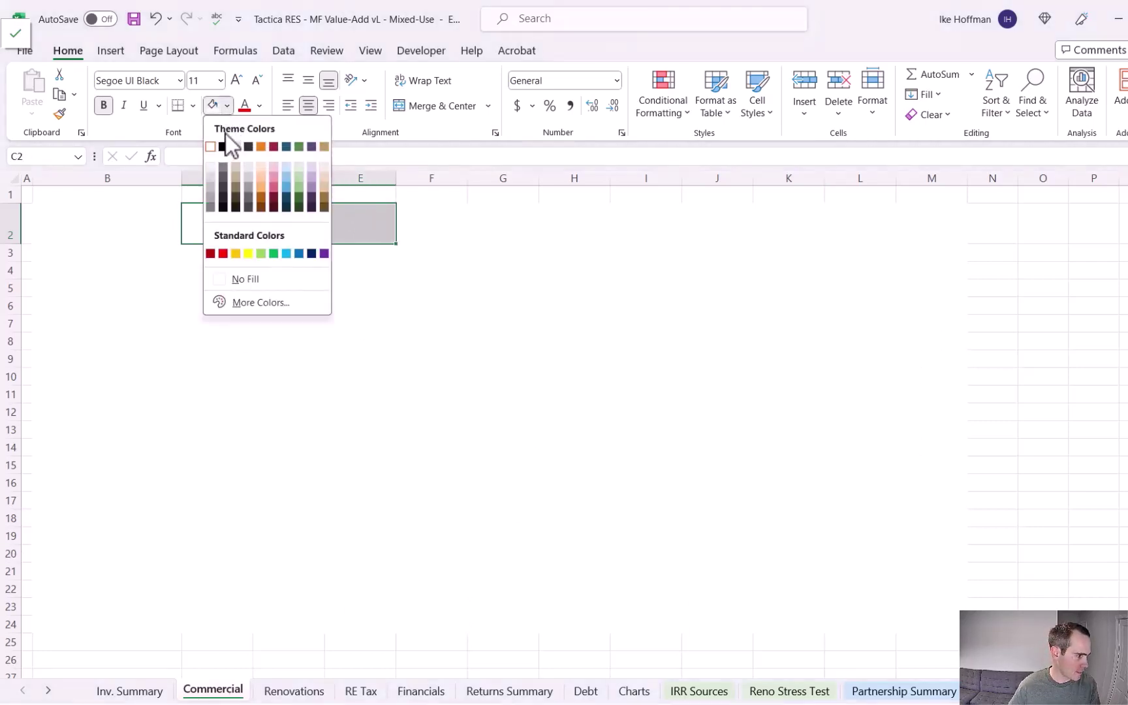
left_click(228, 145)
type("SF")
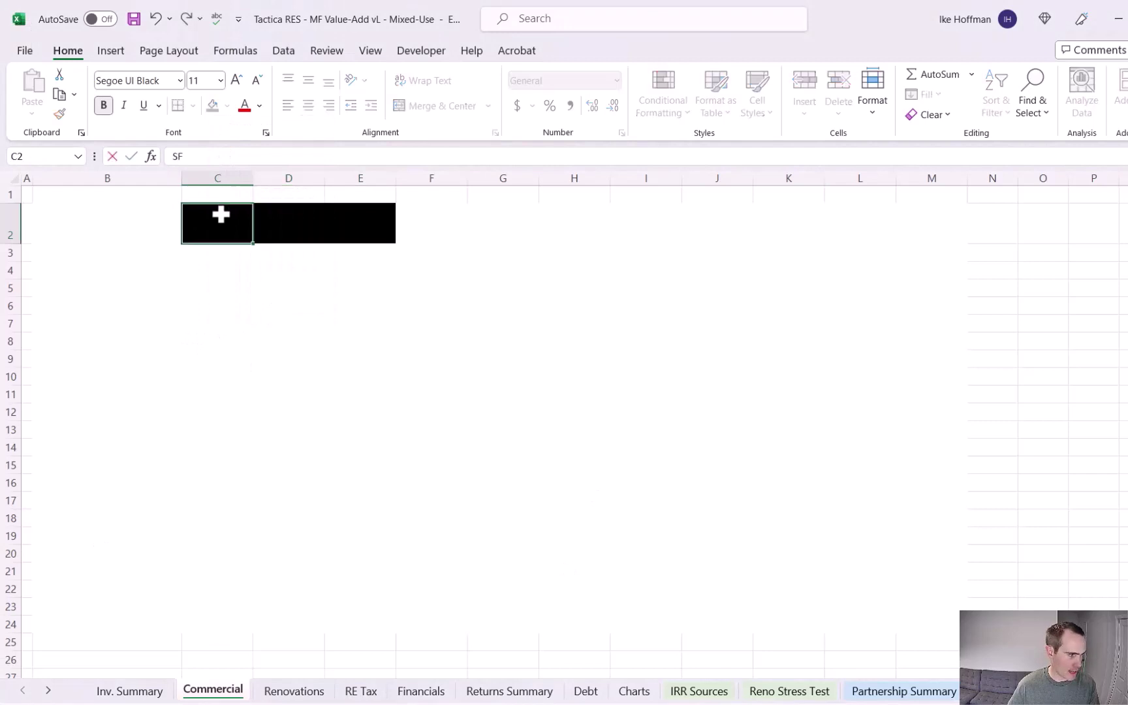
left_click(255, 226)
type("SF %")
key("Tab")
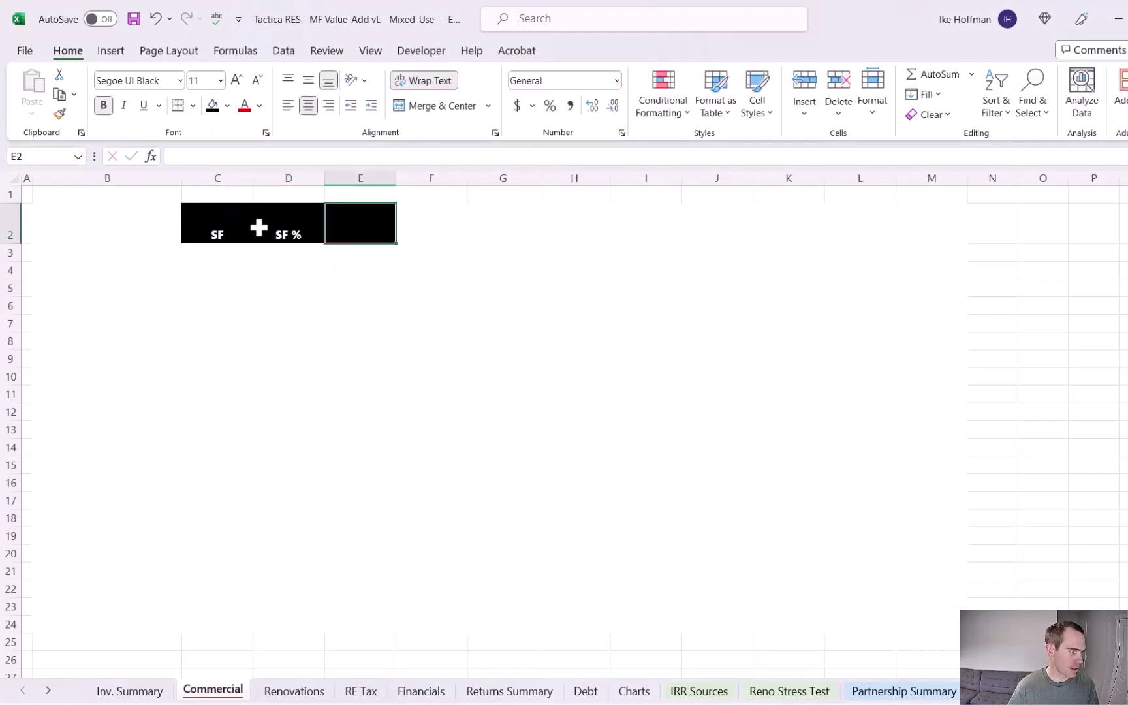
type("Leasing Costs")
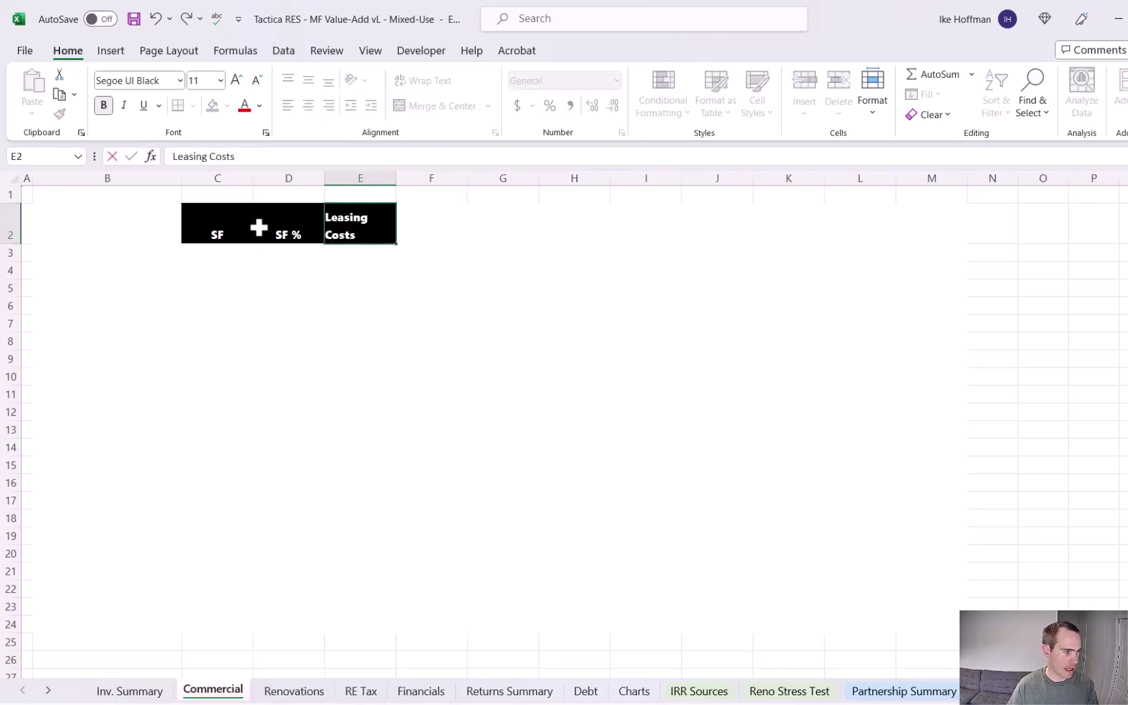
key("Return")
Paste the Space #1, Space #2 and Total labels, then enter 1,500 and 1,750 SF with an AutoSum total of 3,250.
left_click(131, 252)
type("Space #1 Space #2 Total")
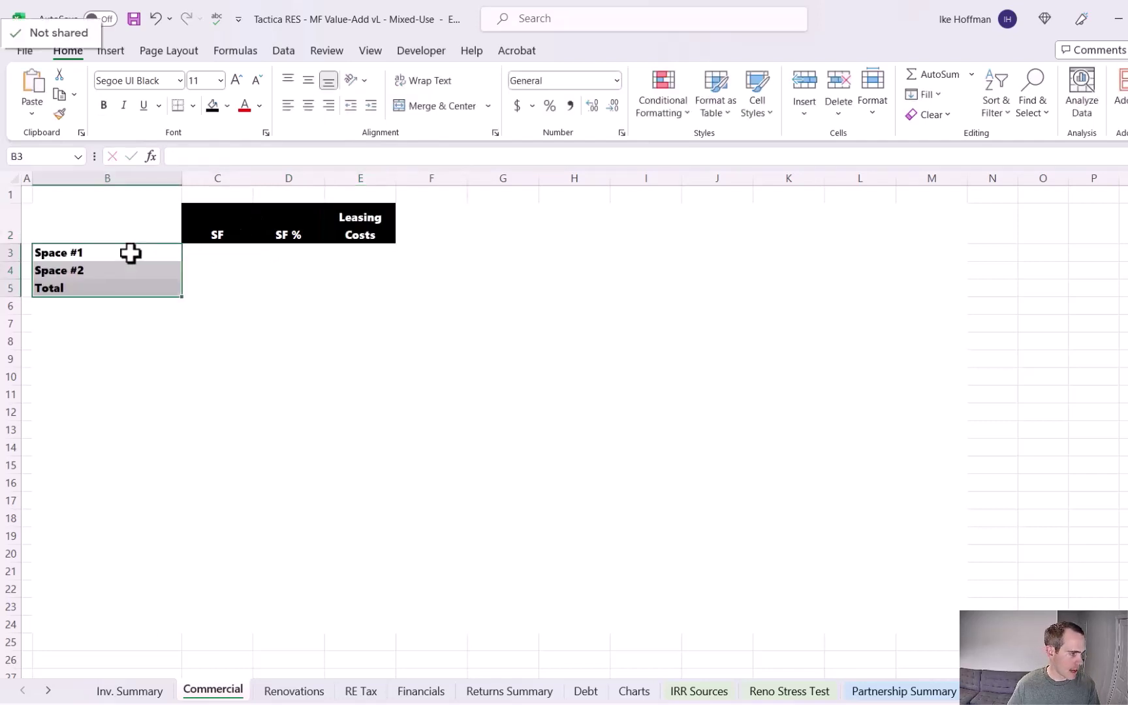
left_click(227, 256)
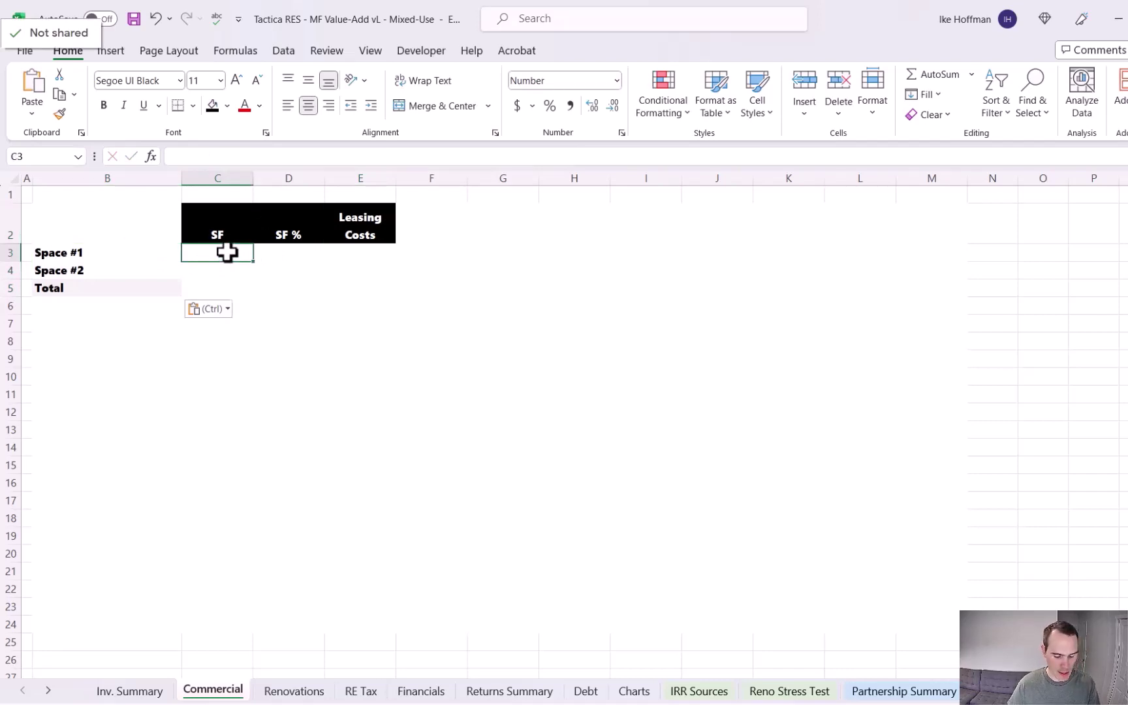
type("1,5")
type("00")
key("Return")
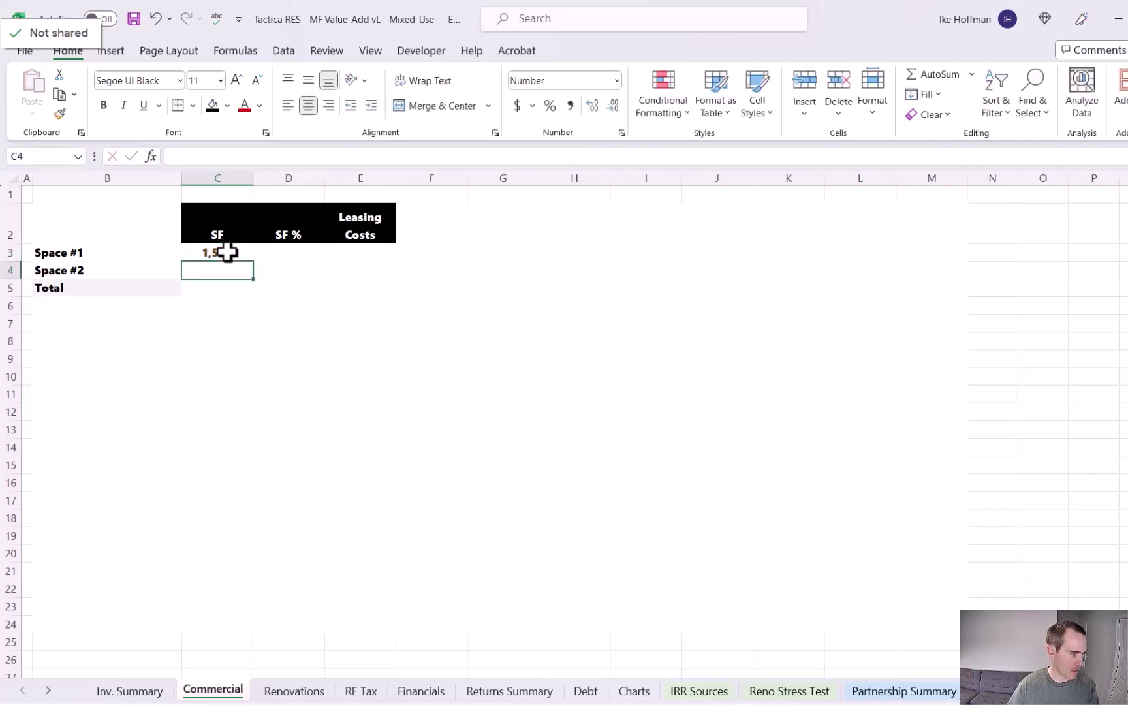
type("1,750")
key("Return")
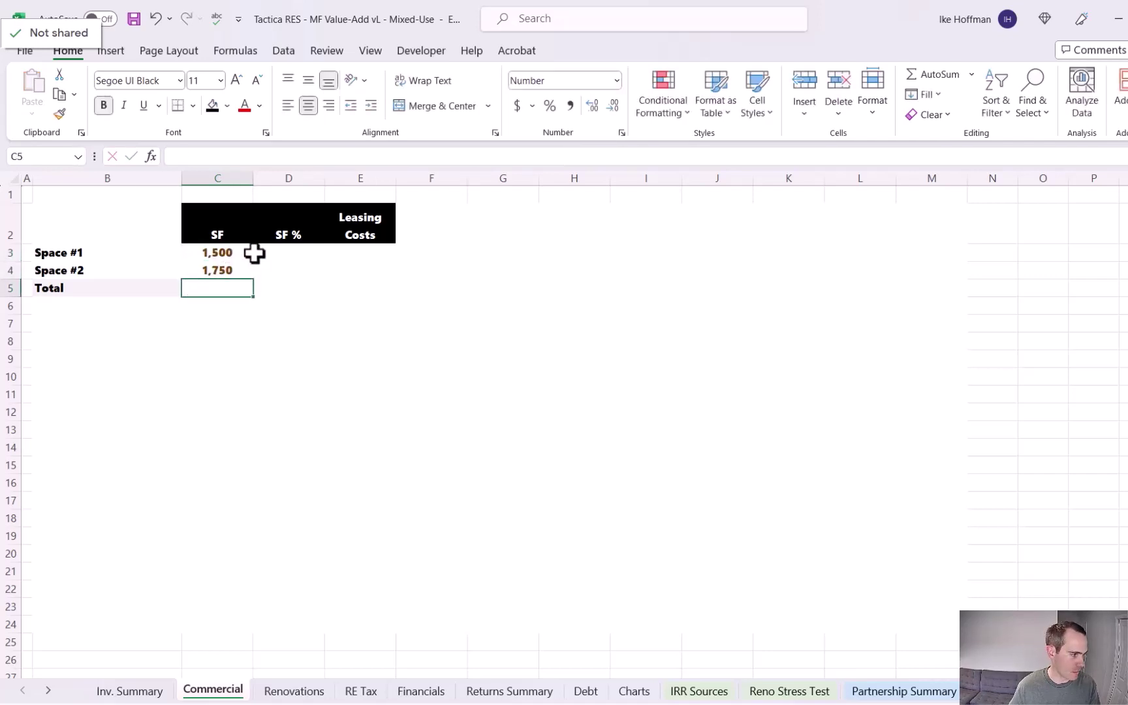
left_click(952, 75)
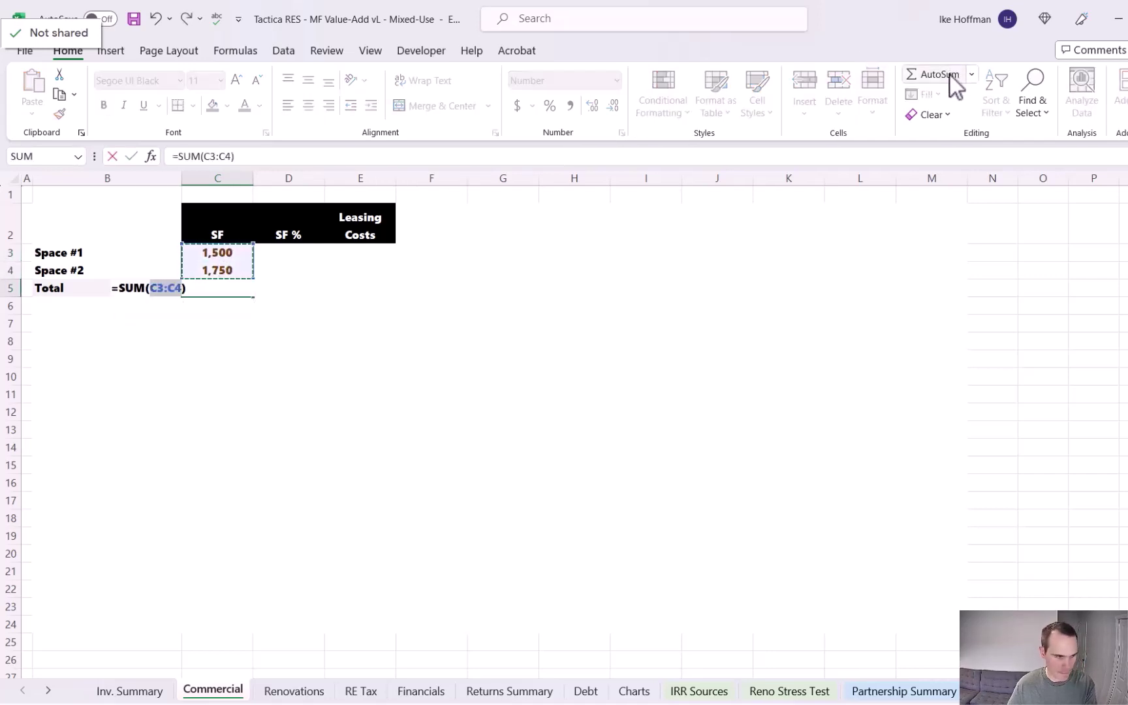
key("Return")
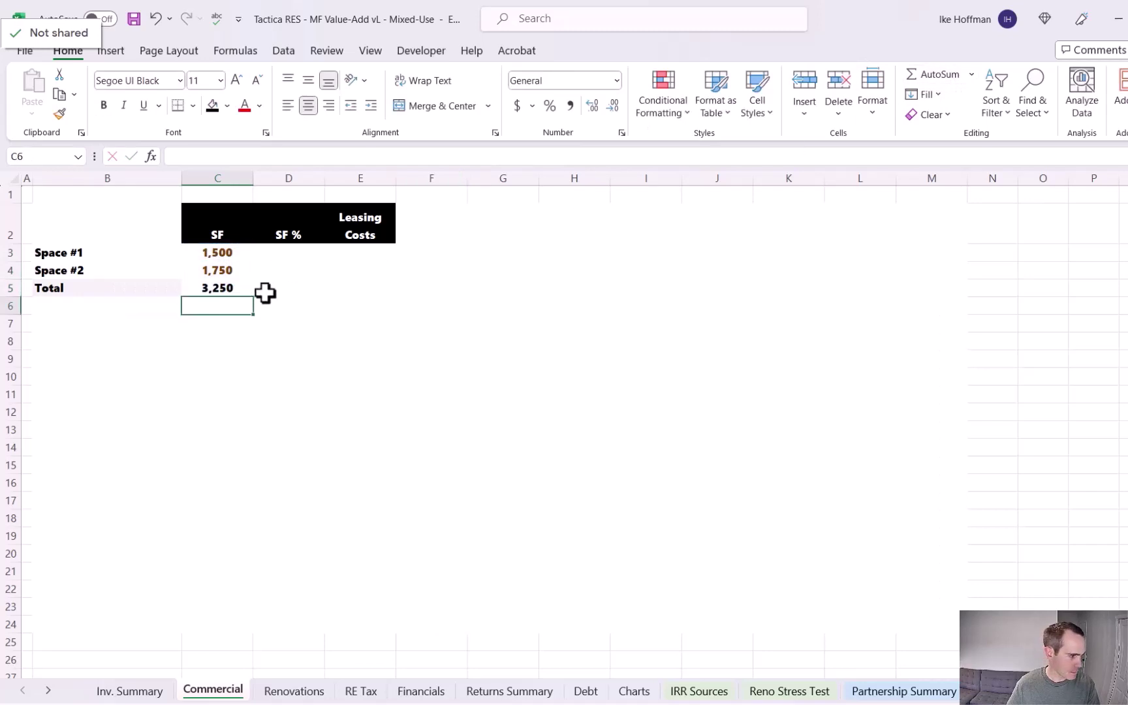
Enter =C3/C5 in D3 to give Space #1 a 46% share.
left_click(290, 256)
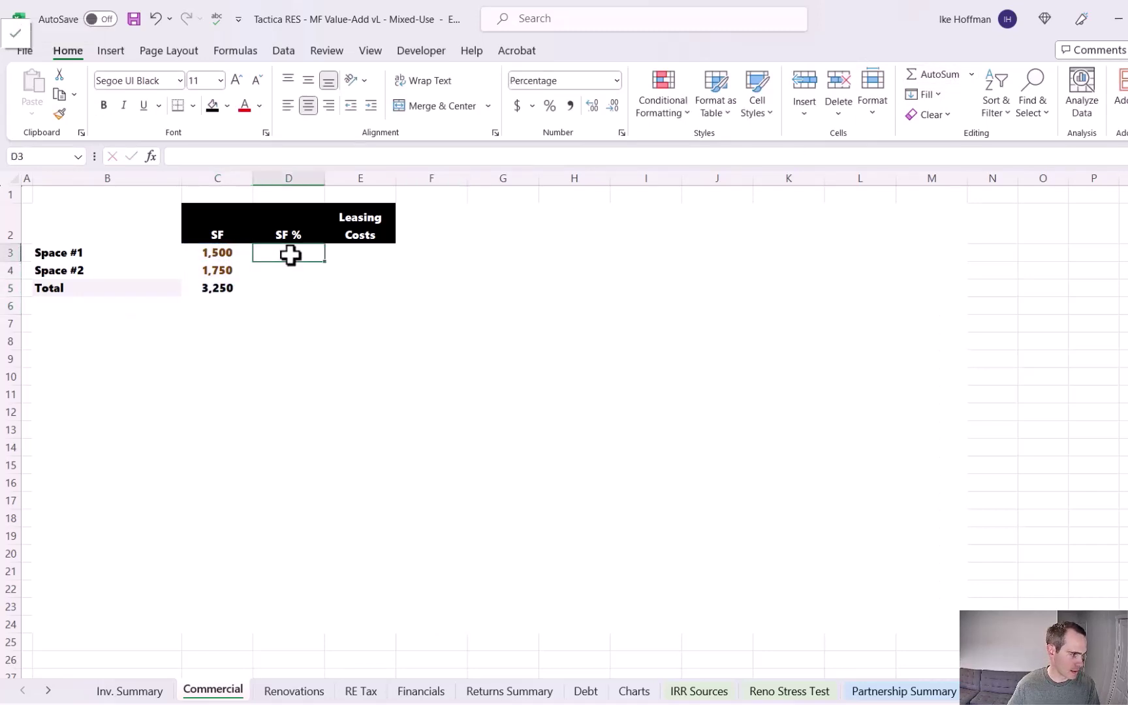
type("=")
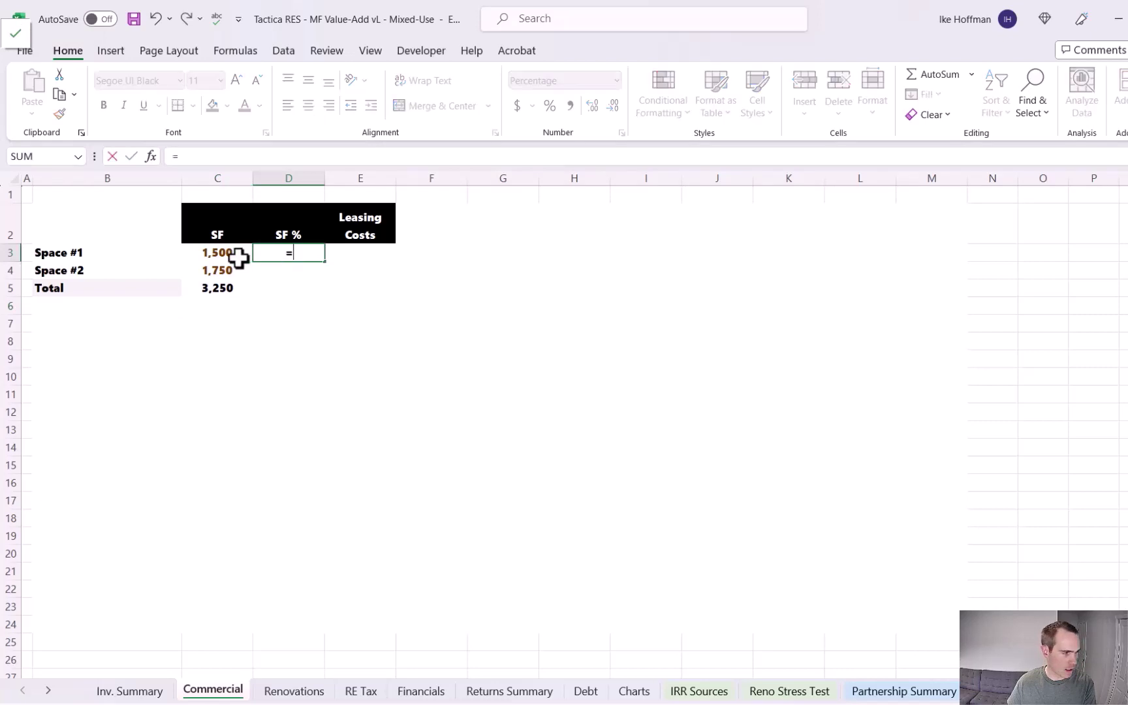
left_click(233, 252)
type("/")
left_click(223, 288)
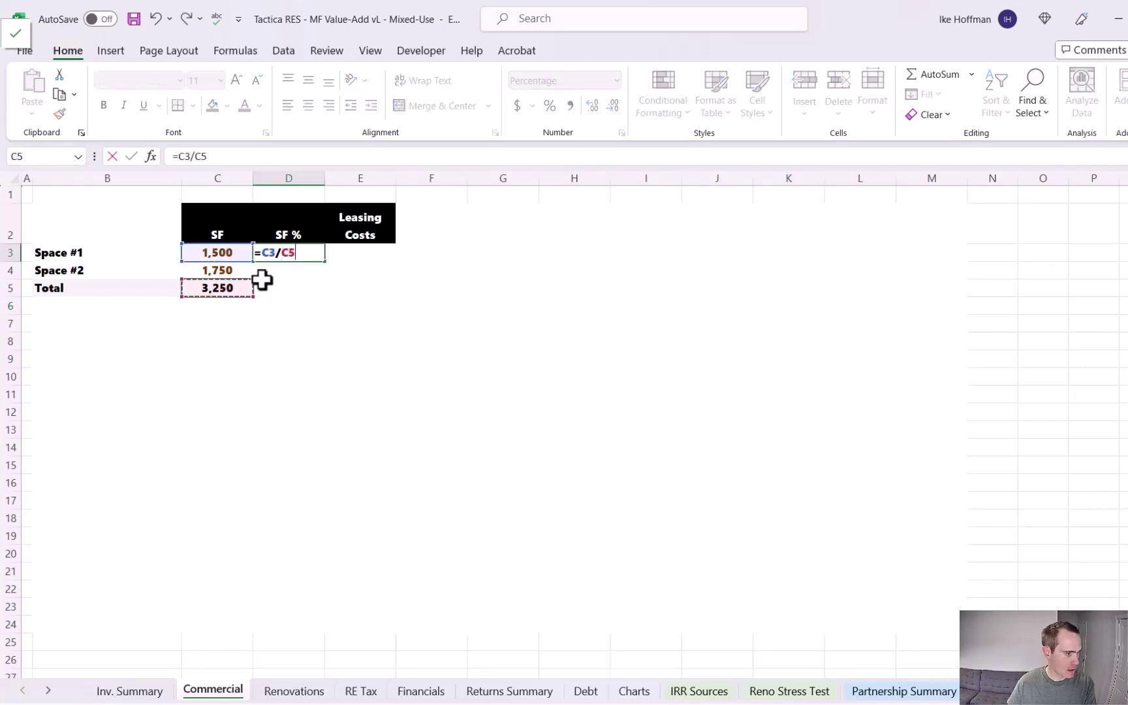
key("Return")
Enter =C4/C5 in D4 for Space #2's 54% share and AutoSum D5 to 100%.
type("=")
left_click(232, 270)
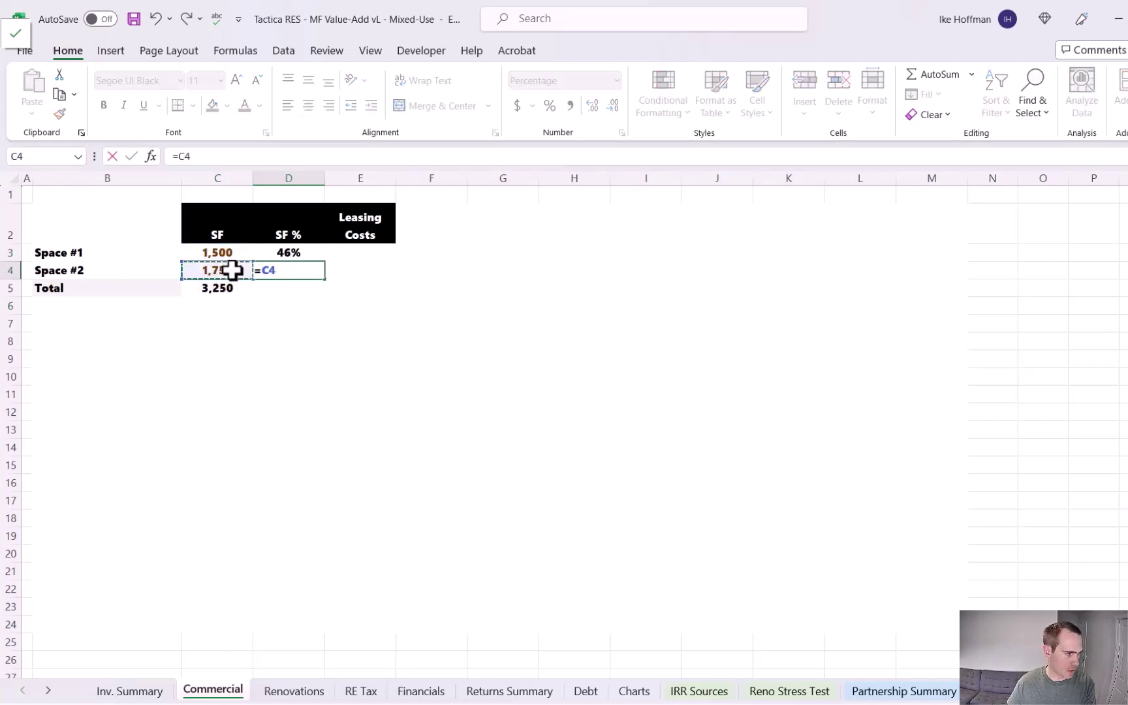
type("/")
left_click(223, 288)
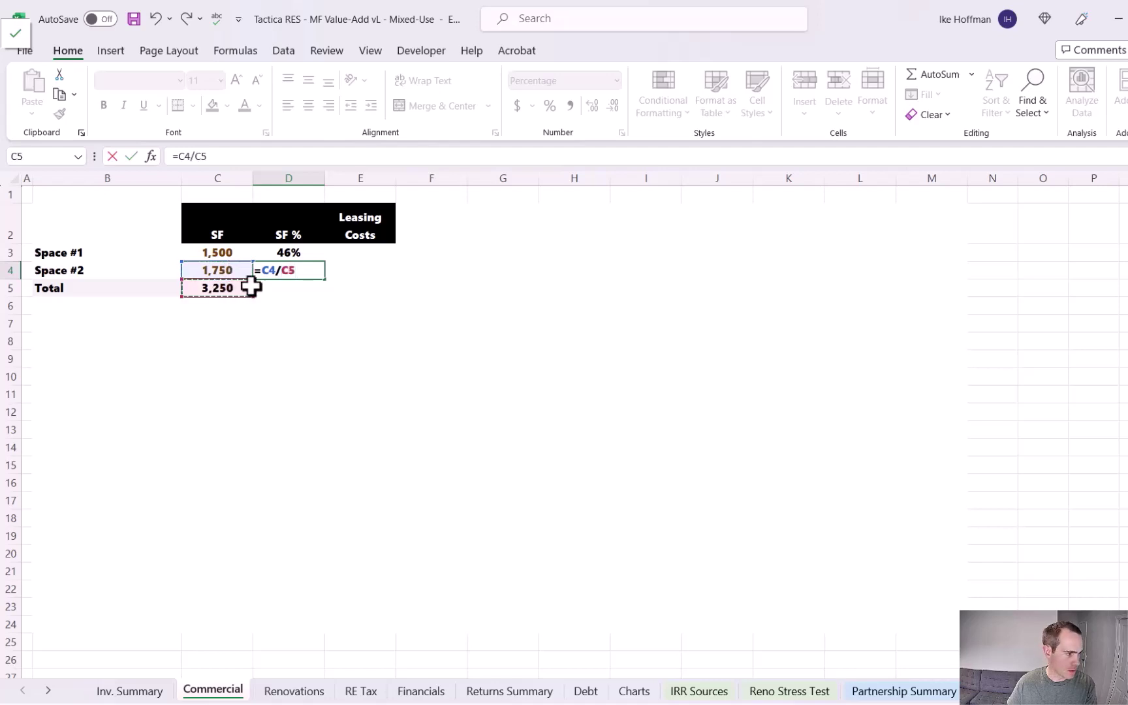
key("Return")
left_click(941, 74)
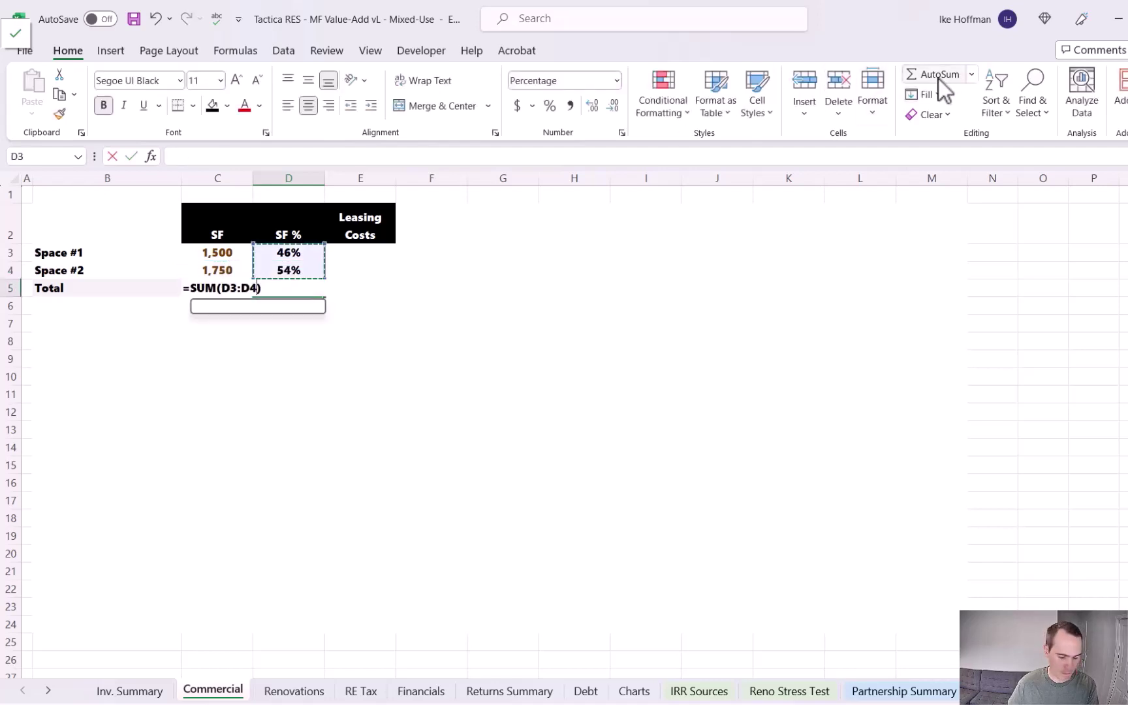
key("Return")
left_click(376, 249)
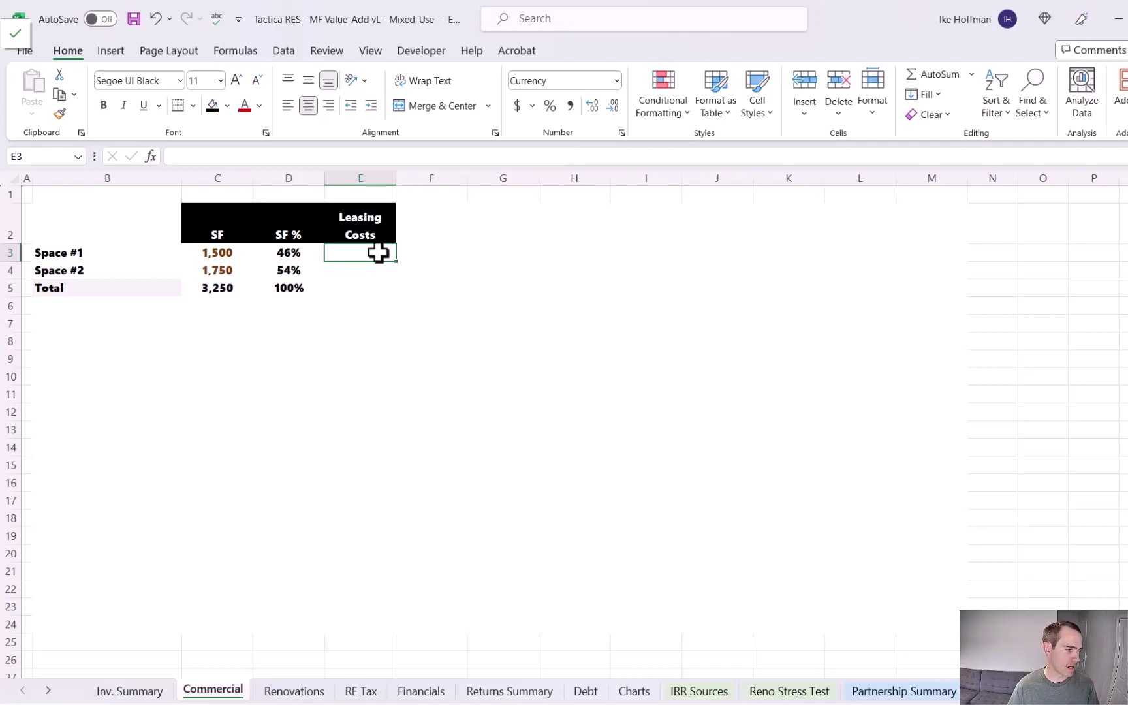
Enter $90,000 and $0 leasing costs, total them to $90,000, and return to Inv. Summary.
type("90")
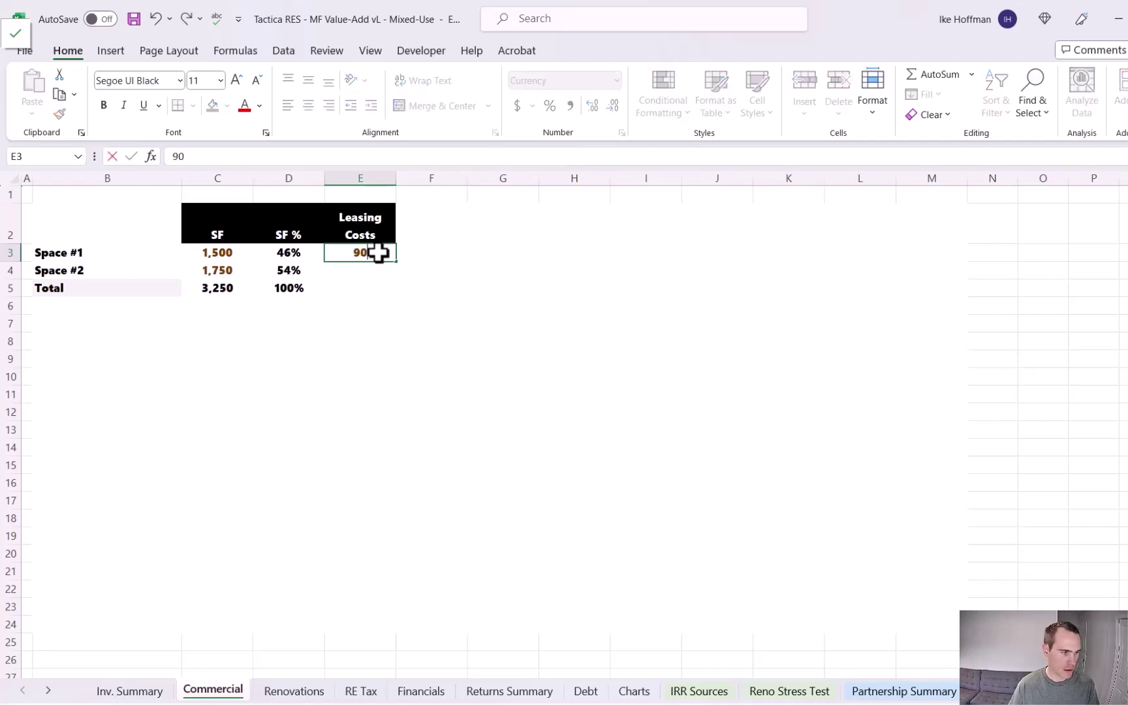
type("000")
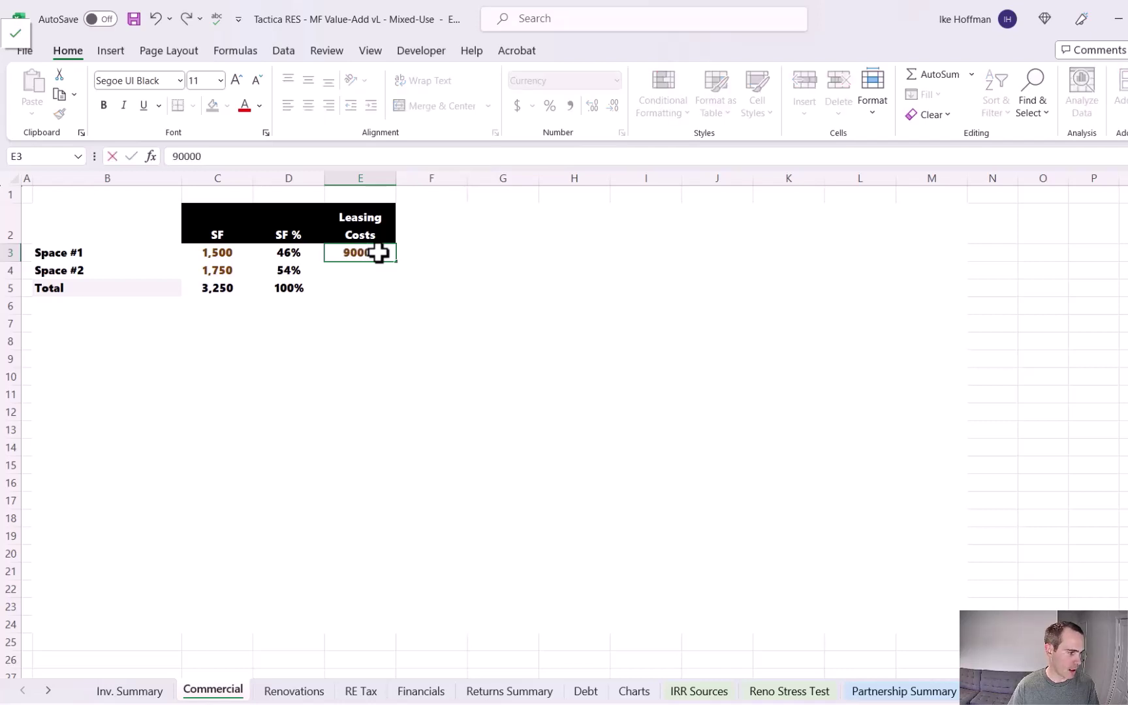
key("Return")
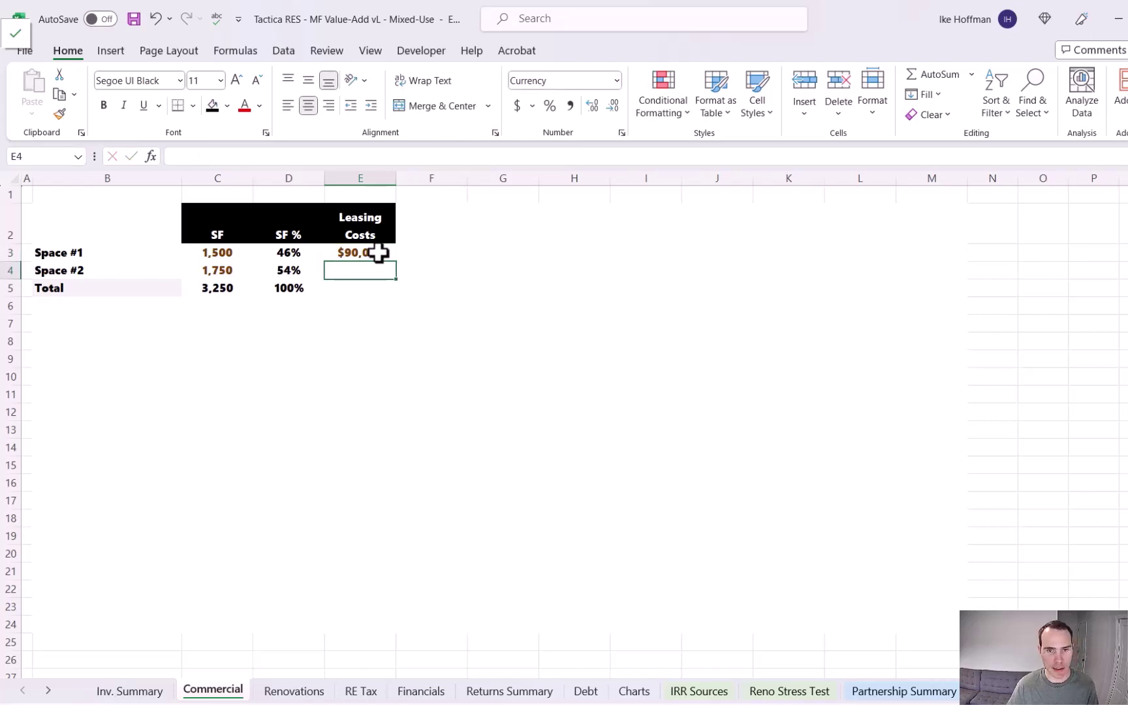
type("0")
key("Return")
left_click(936, 80)
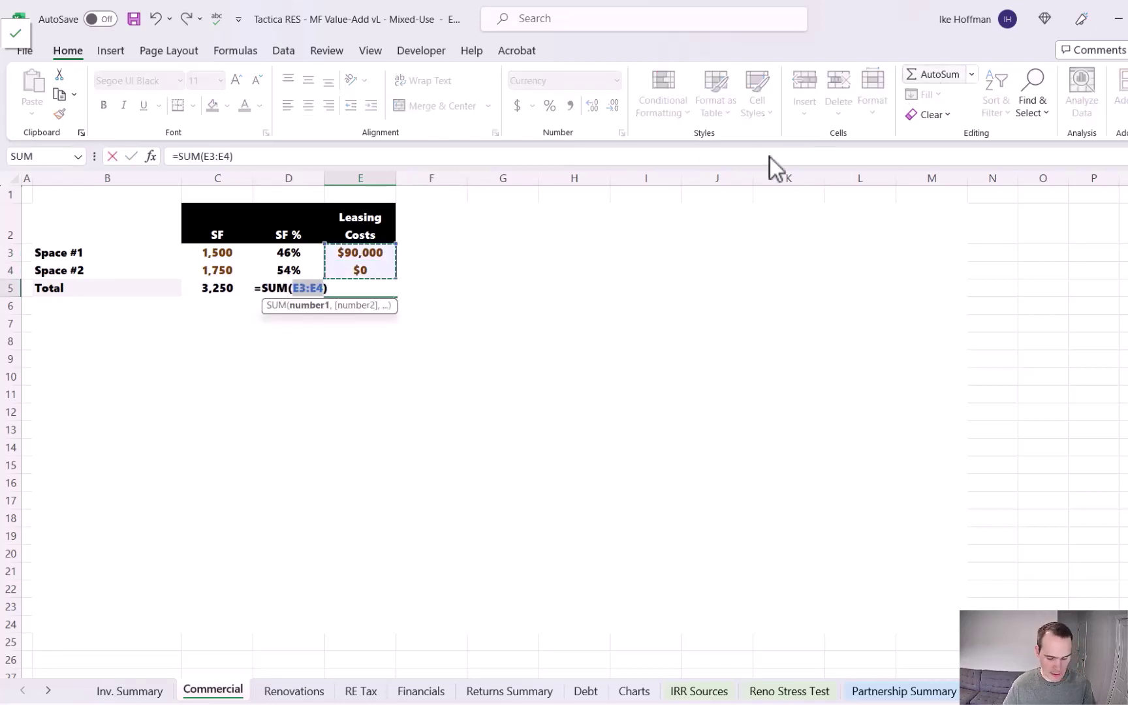
key("Return")
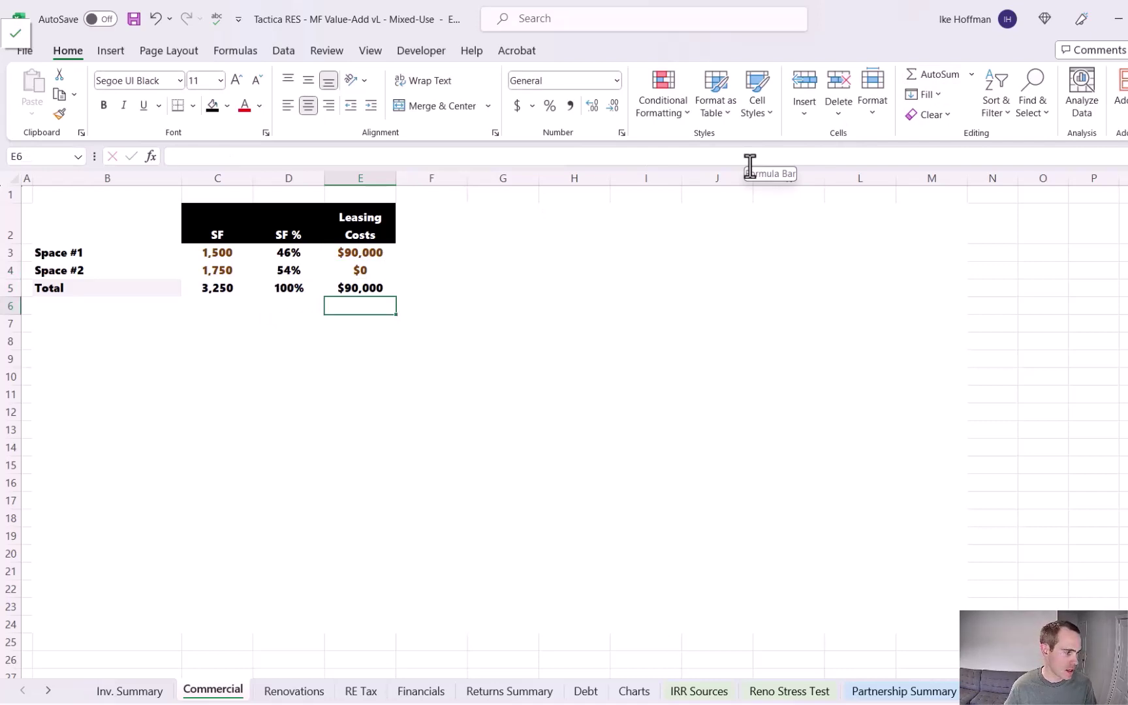
left_click(128, 691)
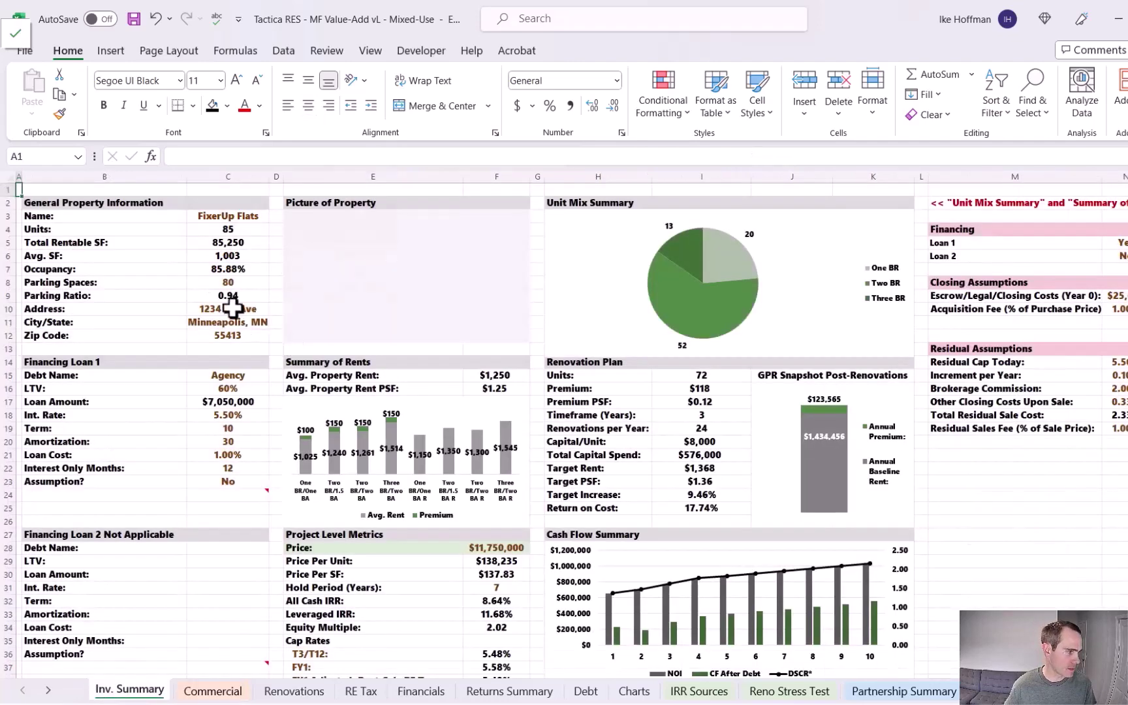
Link Inv. Summary's Other Costs in C47 to =-Commercial!E5, giving -$90,000.
scroll(234, 312, "down", 11)
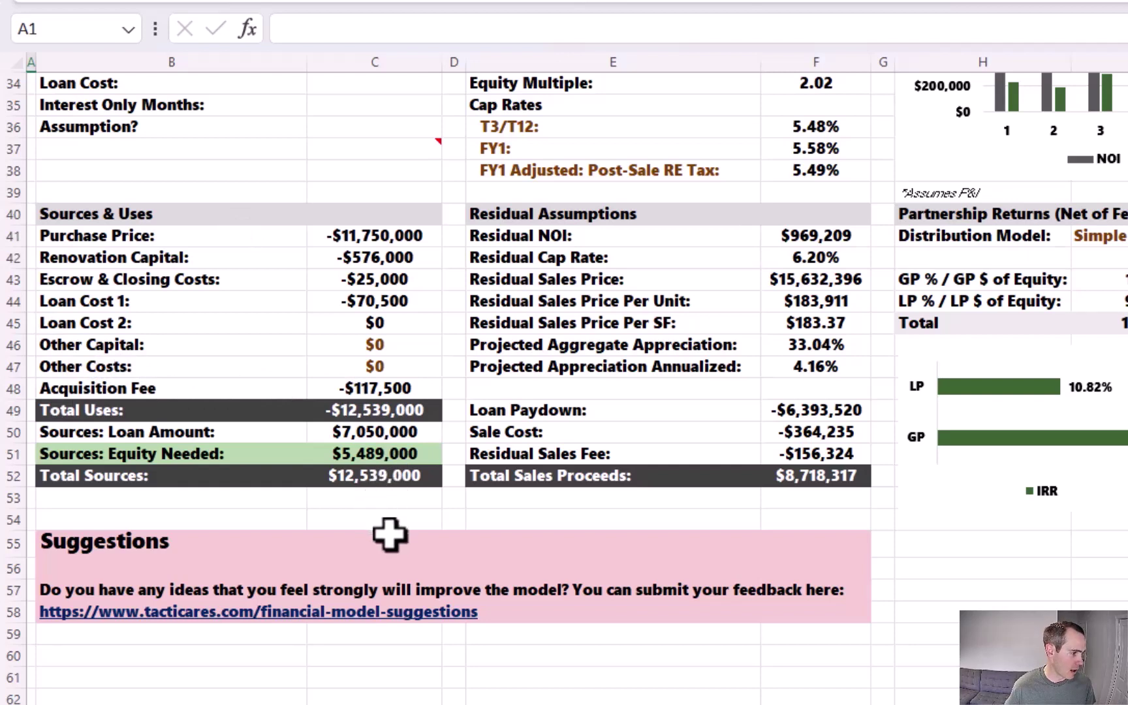
left_click(394, 365)
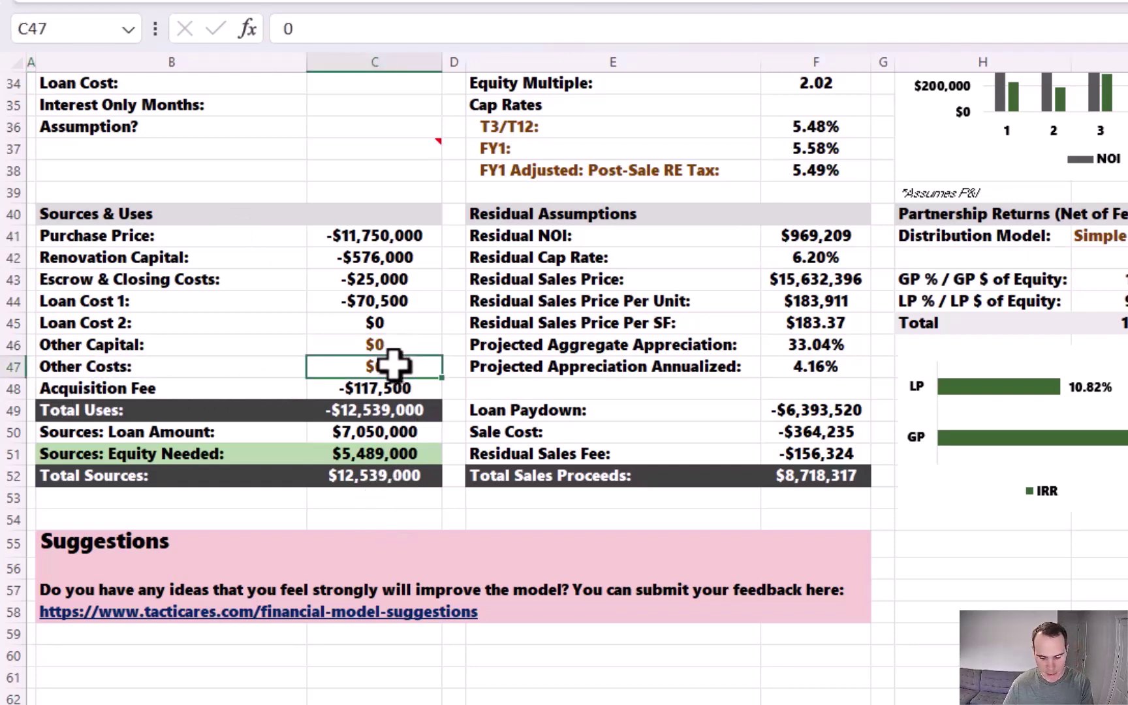
type("=-")
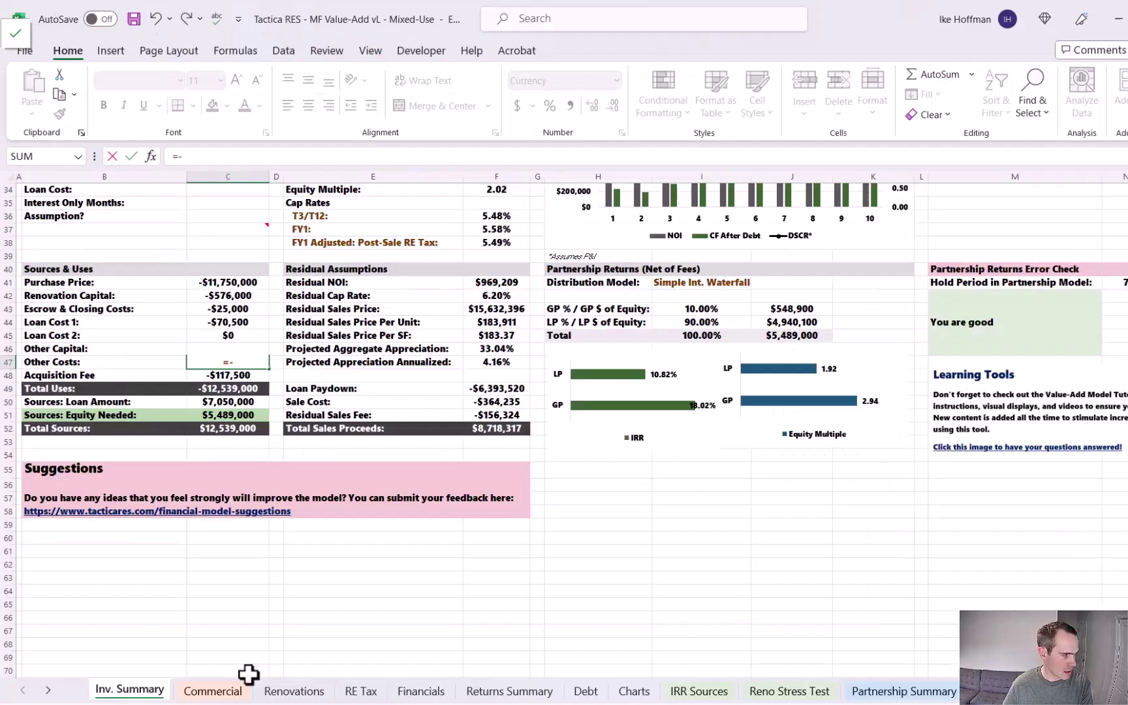
left_click(233, 690)
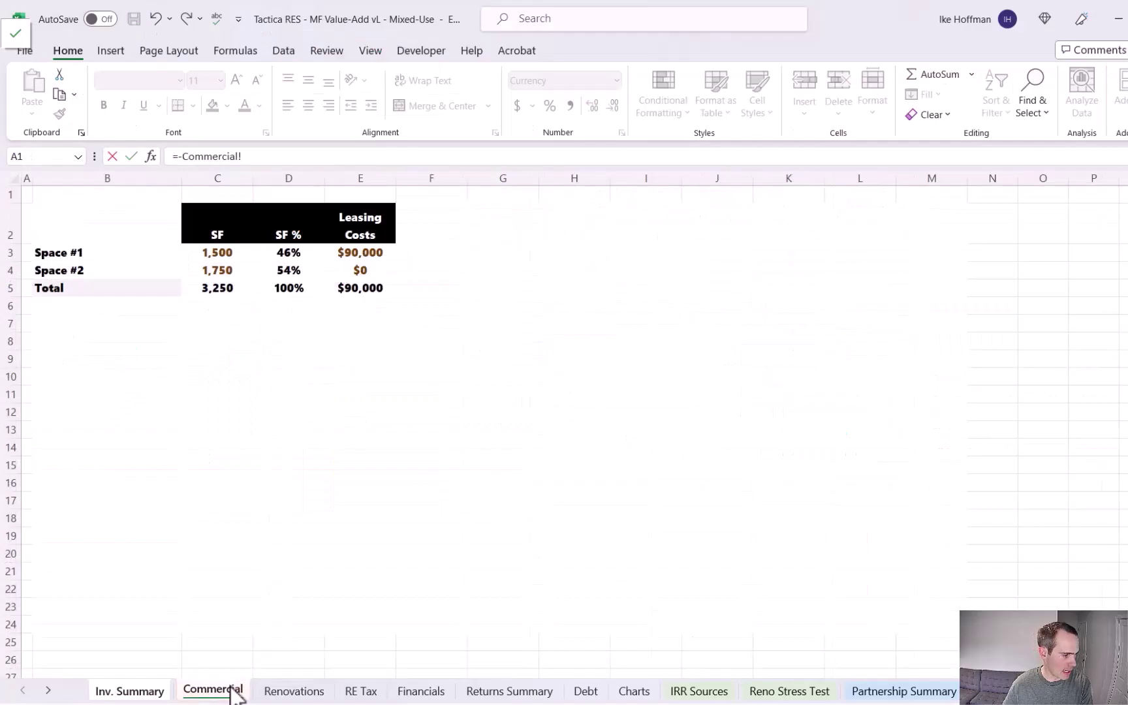
left_click(343, 290)
key("Return")
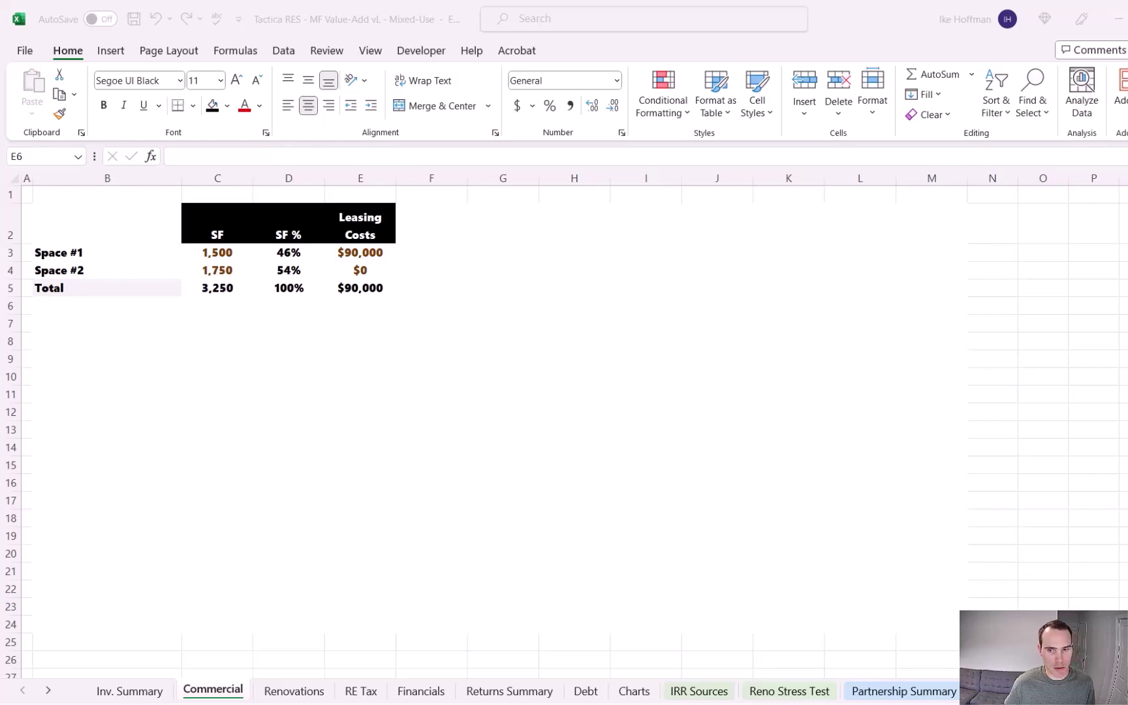
Paste the FY1–FY11 header into row 7 and the Space #1 and #2 rent labels into B8.
left_click(211, 326)
type("FY1\tFY2\tFY3\tFY4\tFY5\tFY6\tFY7\tFY8\tFY9\tFY10\tFY11")
key("Escape")
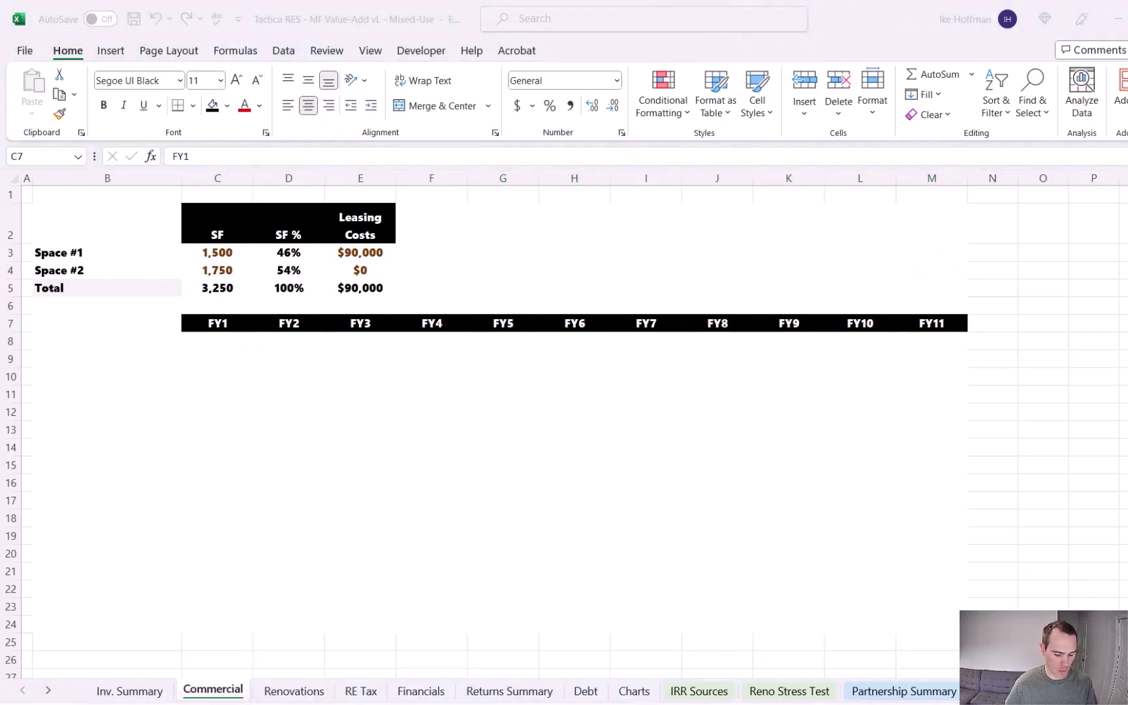
key("alt+Tab")
left_click(126, 340)
type("Rent: Space #1 Rent: Space #2")
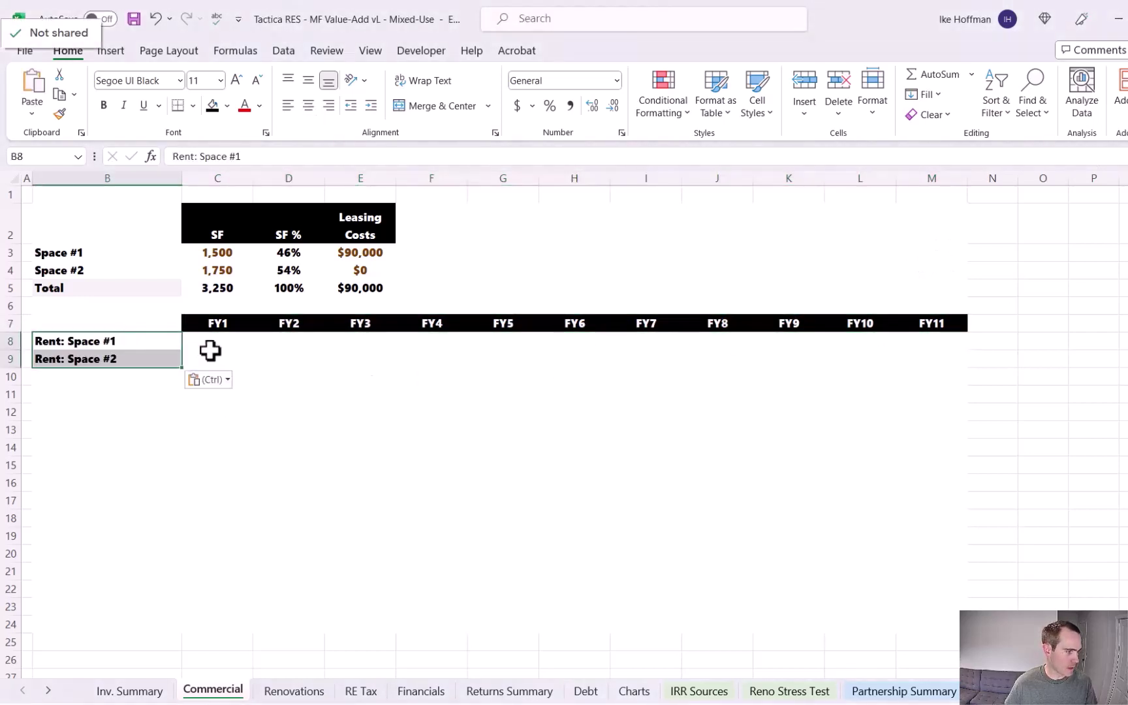
Set Space #1 rent to $28 in FY1 and $30 in FY2, then grow it 3% yearly through FY11 with =D8*(1.03).
left_click(209, 338)
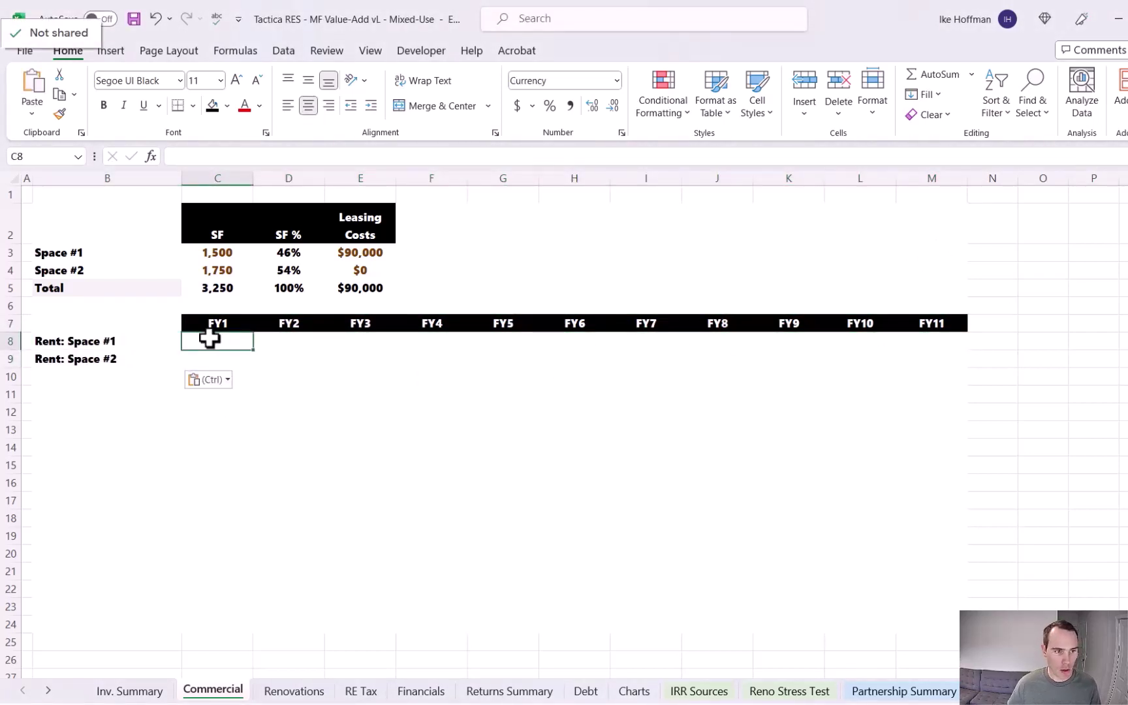
type("20")
key("Return")
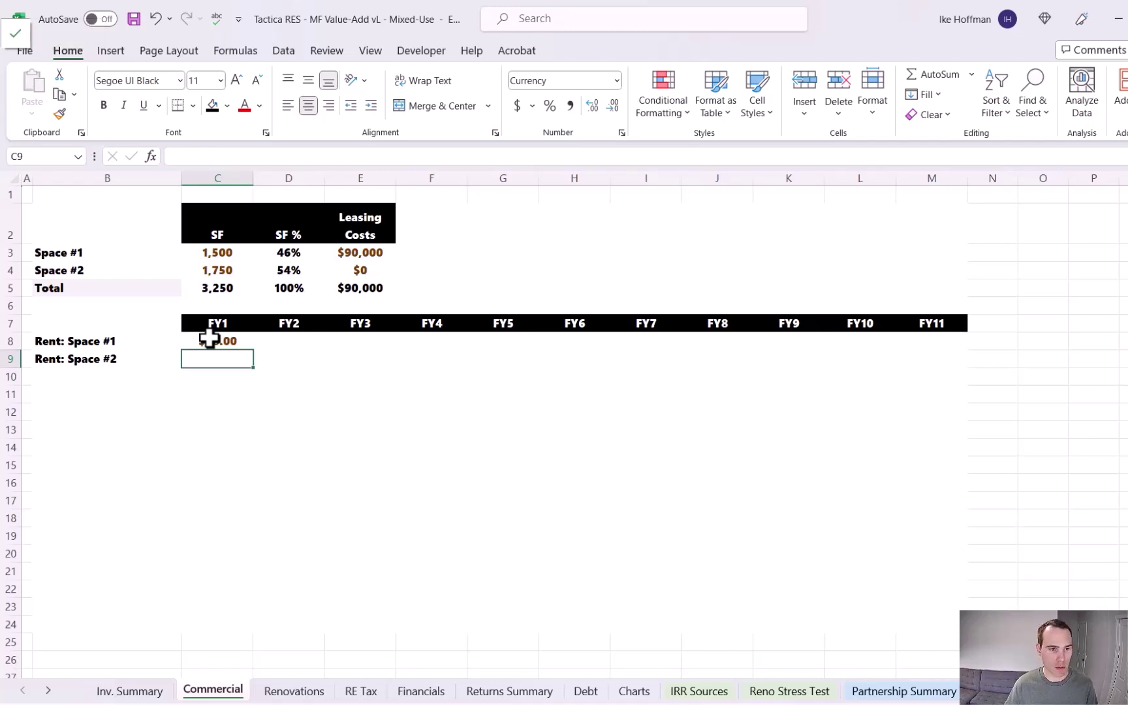
left_click(290, 342)
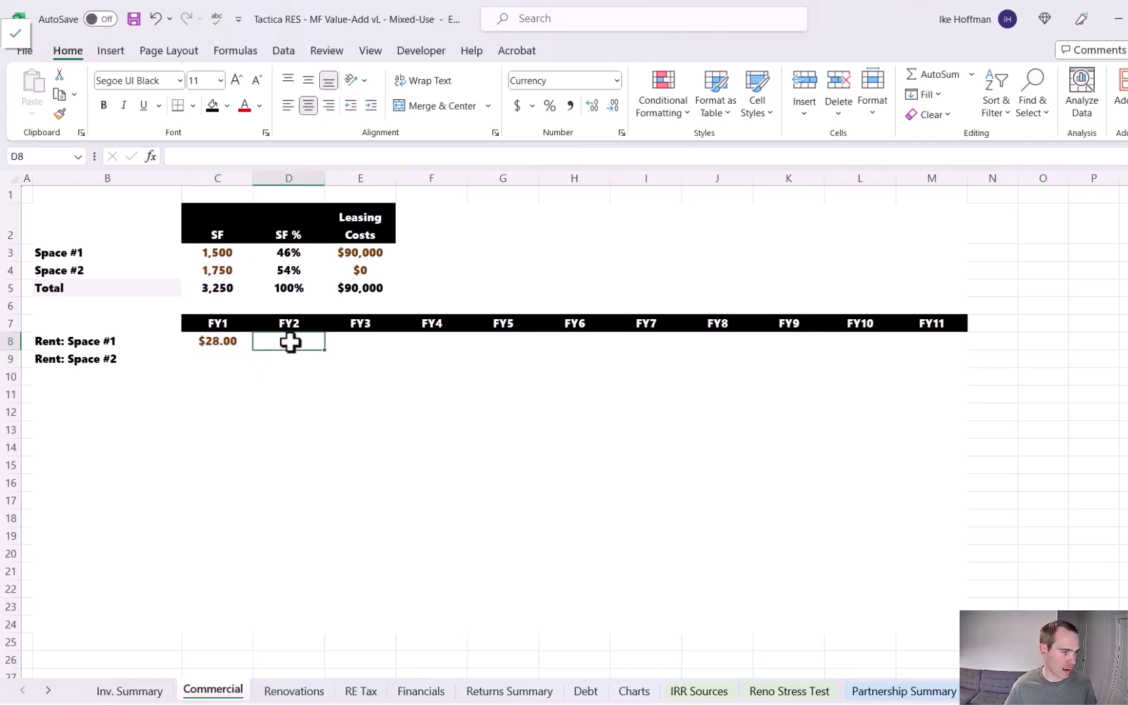
type("30")
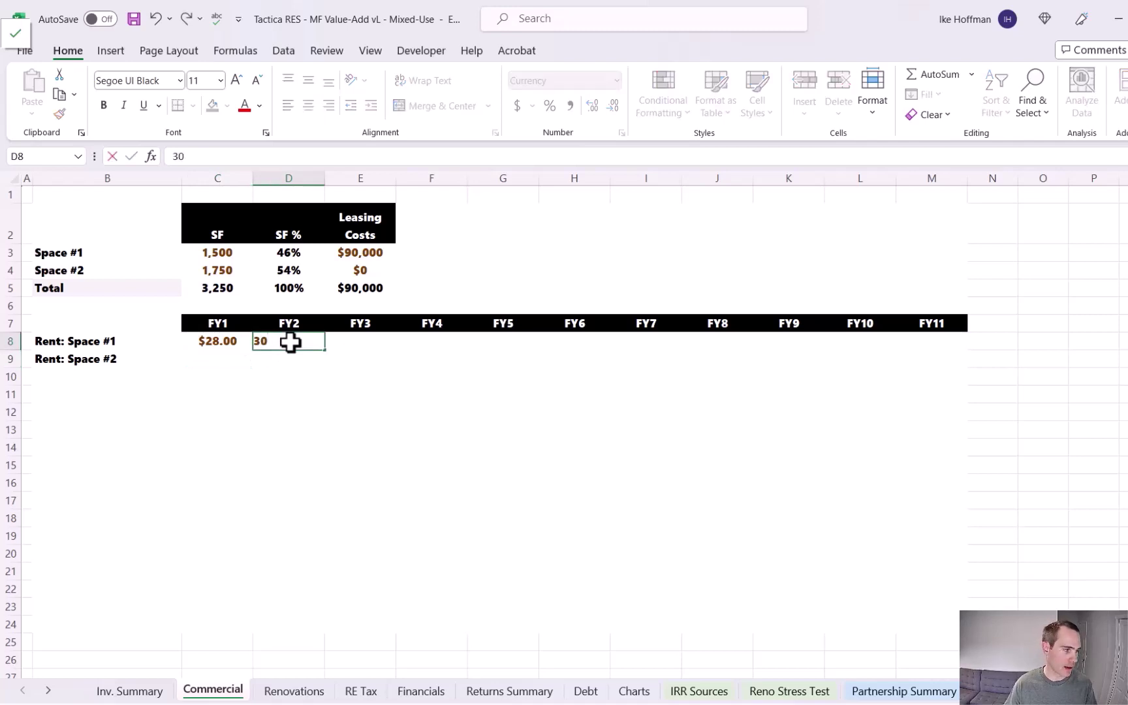
key("Return")
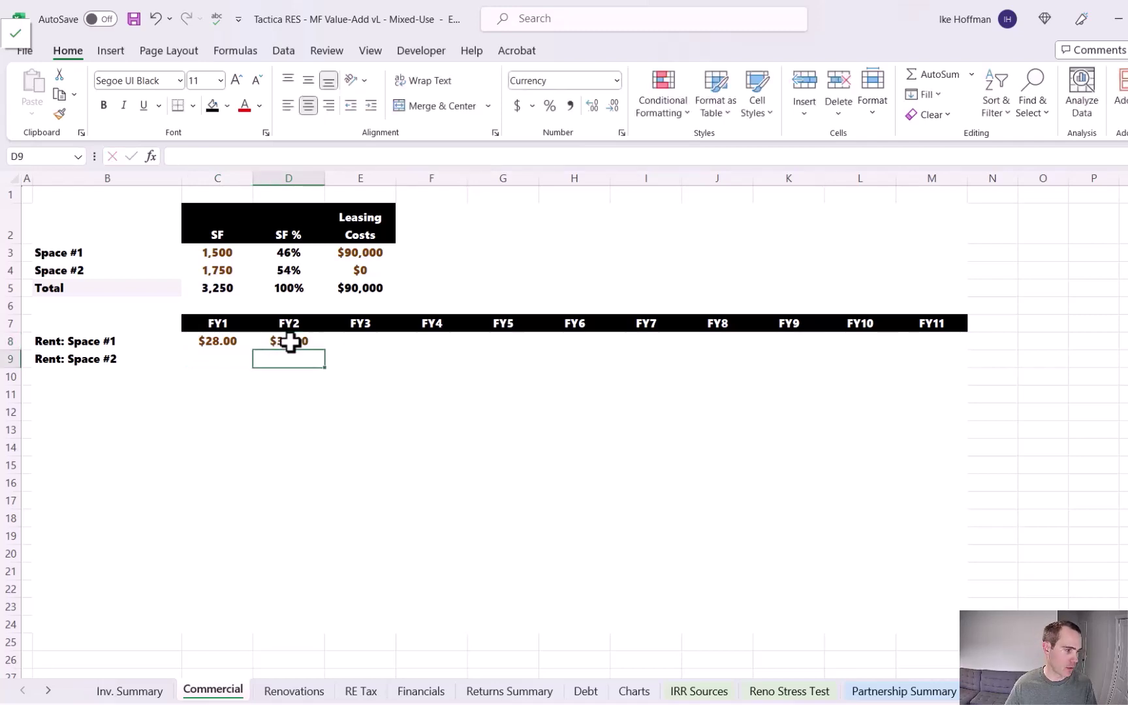
left_click(356, 337)
type("=")
left_click(300, 341)
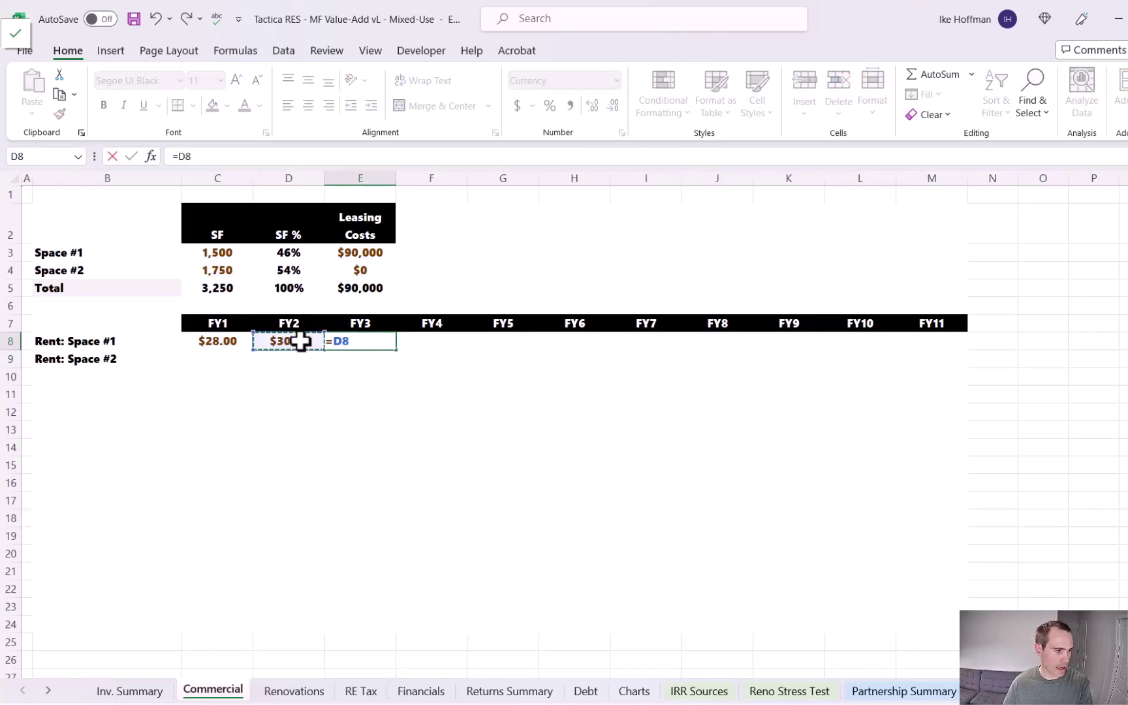
type("*")
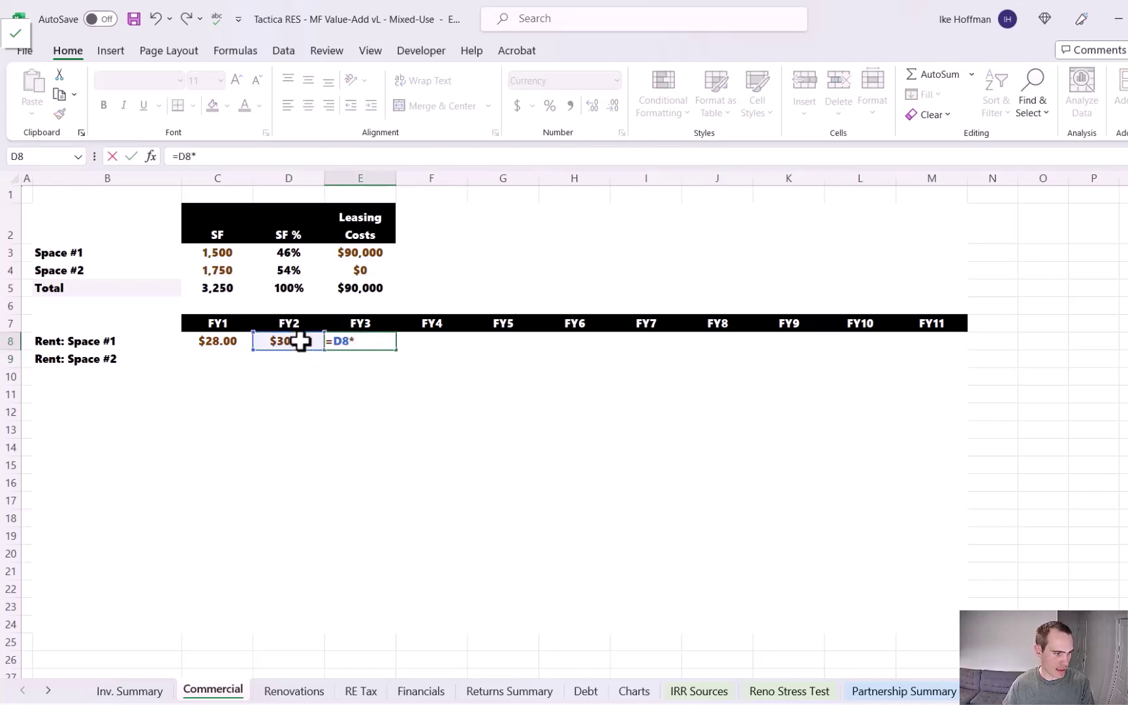
type("(1.03)")
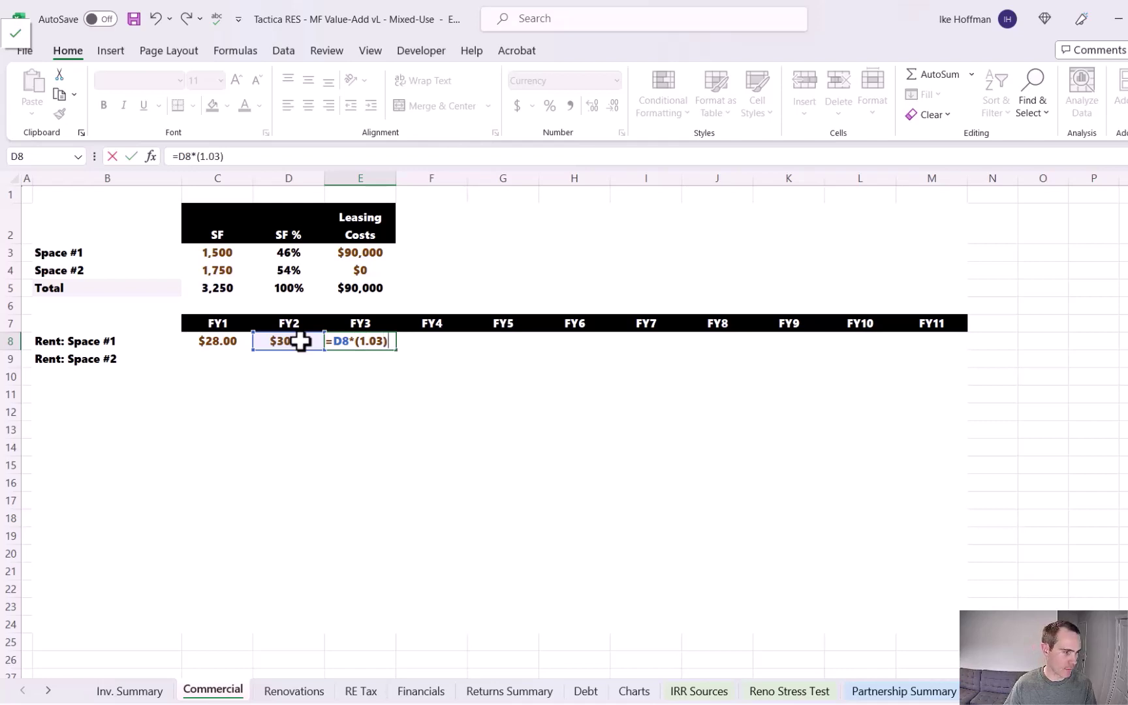
key("Return")
left_click(387, 342)
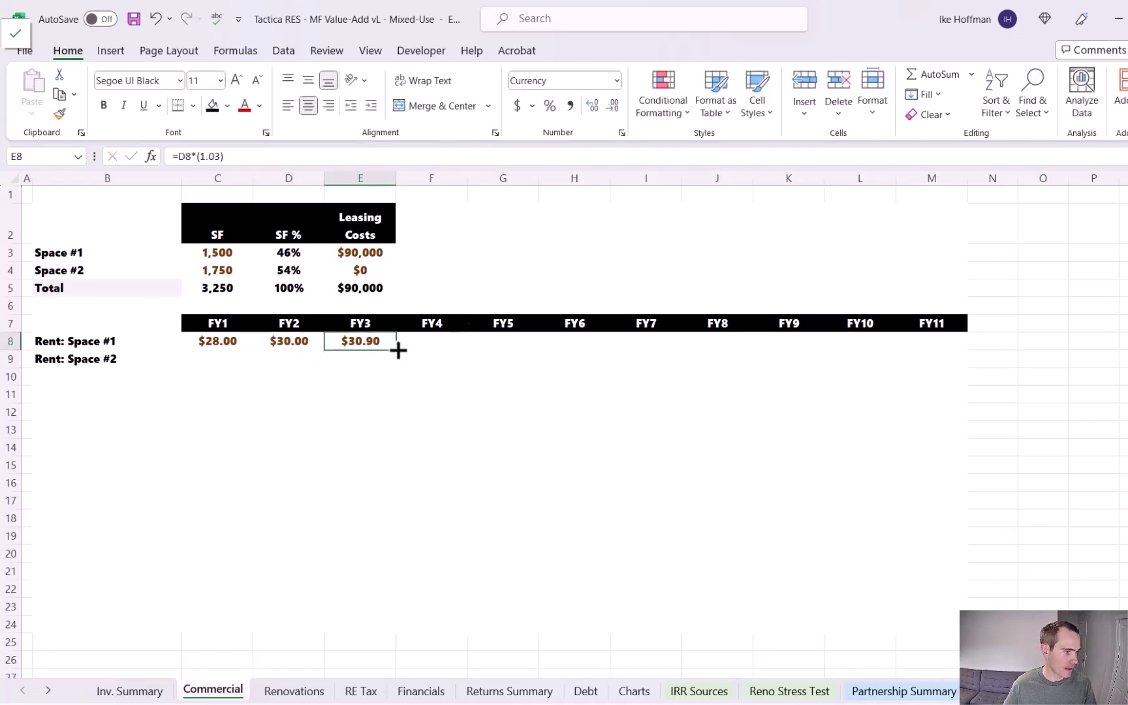
left_click_drag(396, 350, 958, 355)
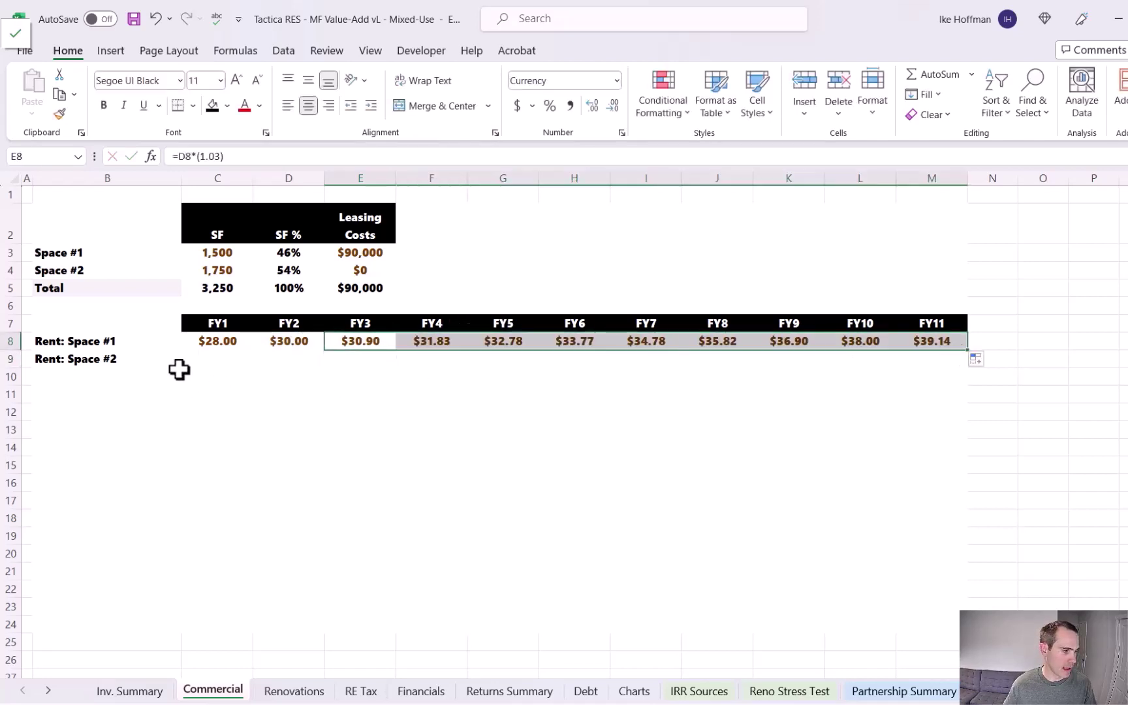
Set Space #2 rent to $27 in FY1 with =C9*(1.03) growth through FY11, then paste the Occupancy labels.
left_click(217, 358)
type("27")
key("Return")
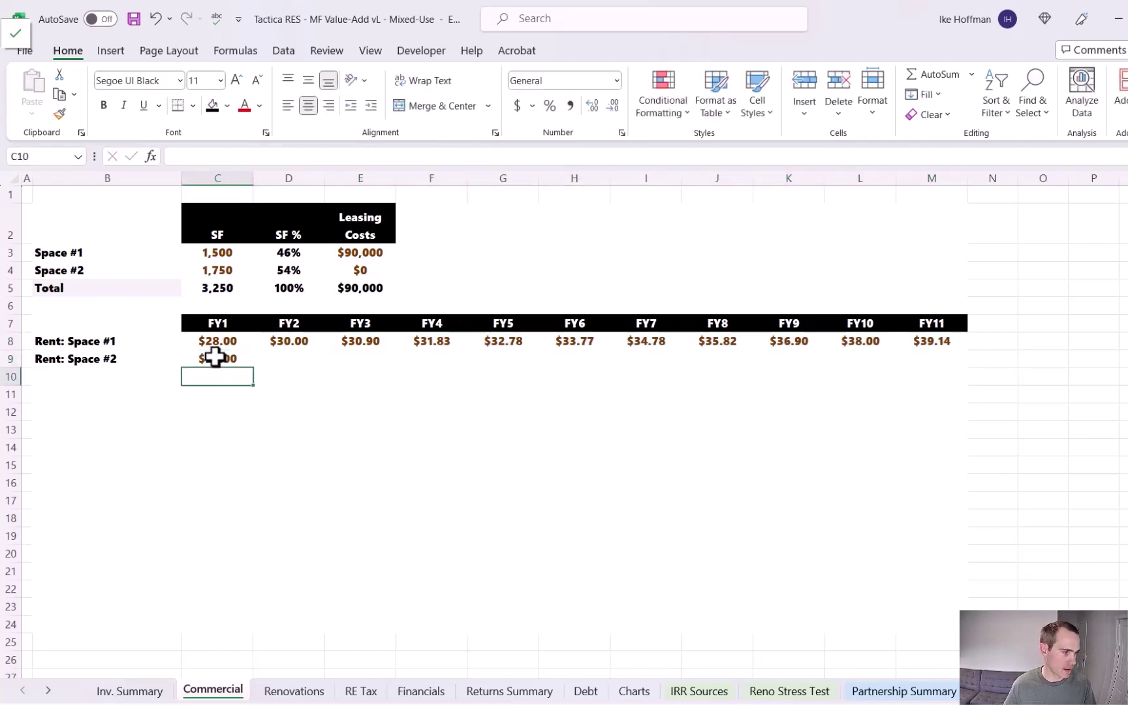
left_click(281, 353)
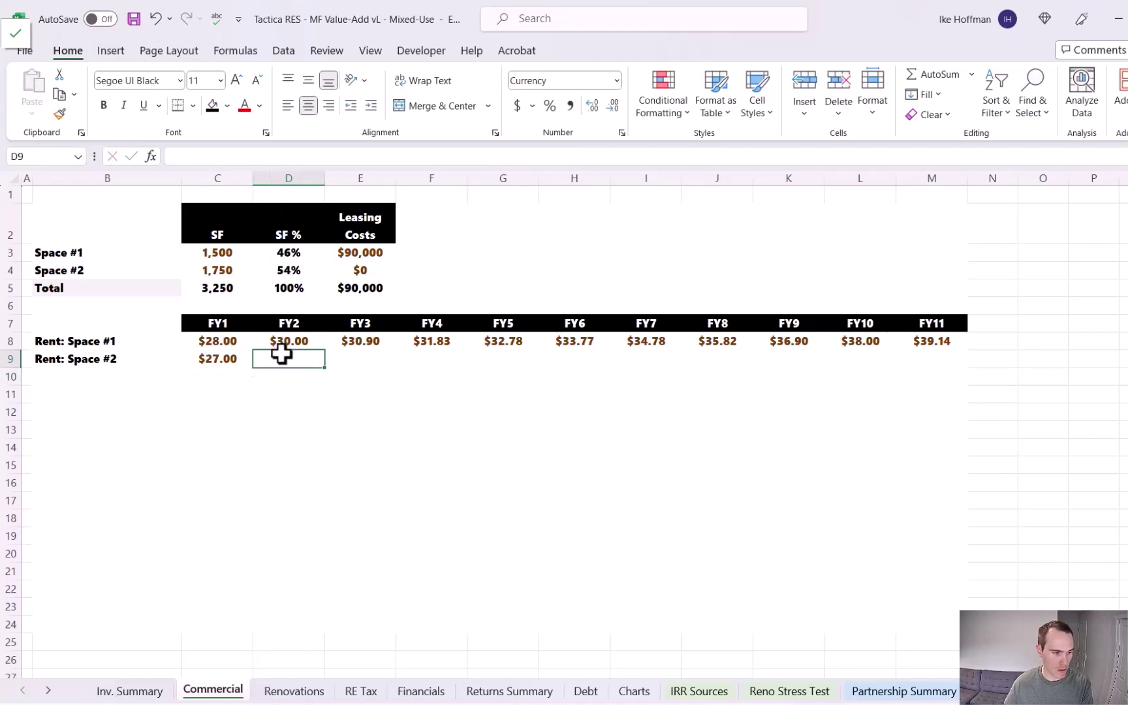
type("=")
left_click(228, 360)
type("*")
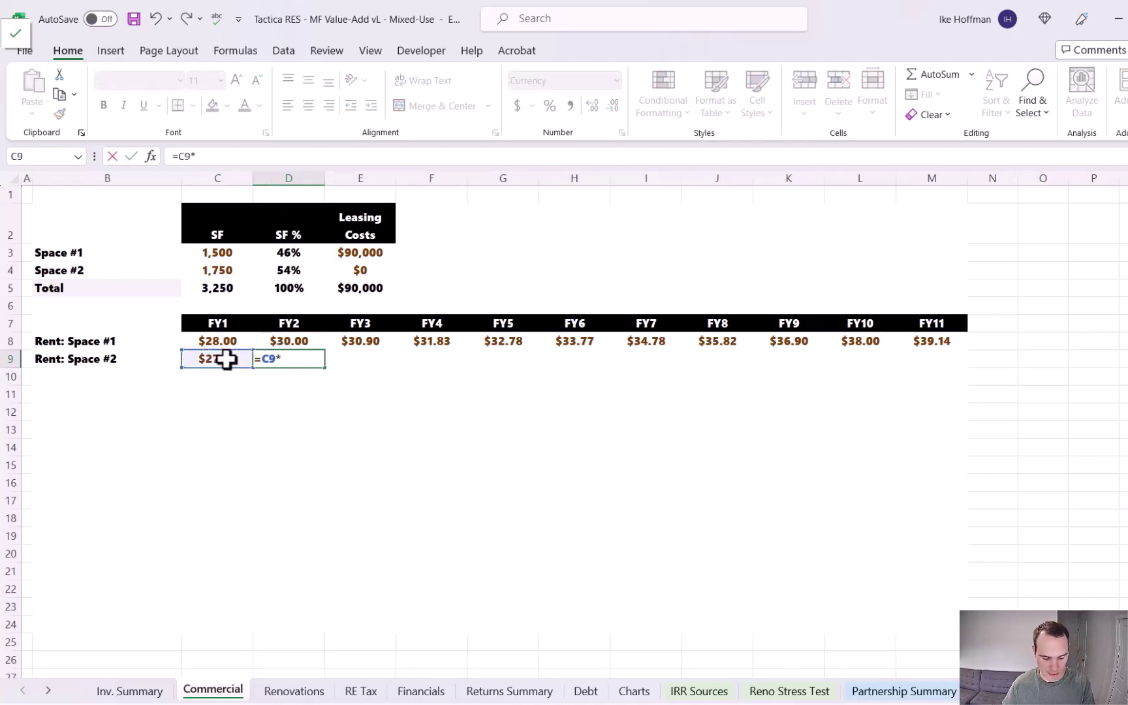
type("(1.03)")
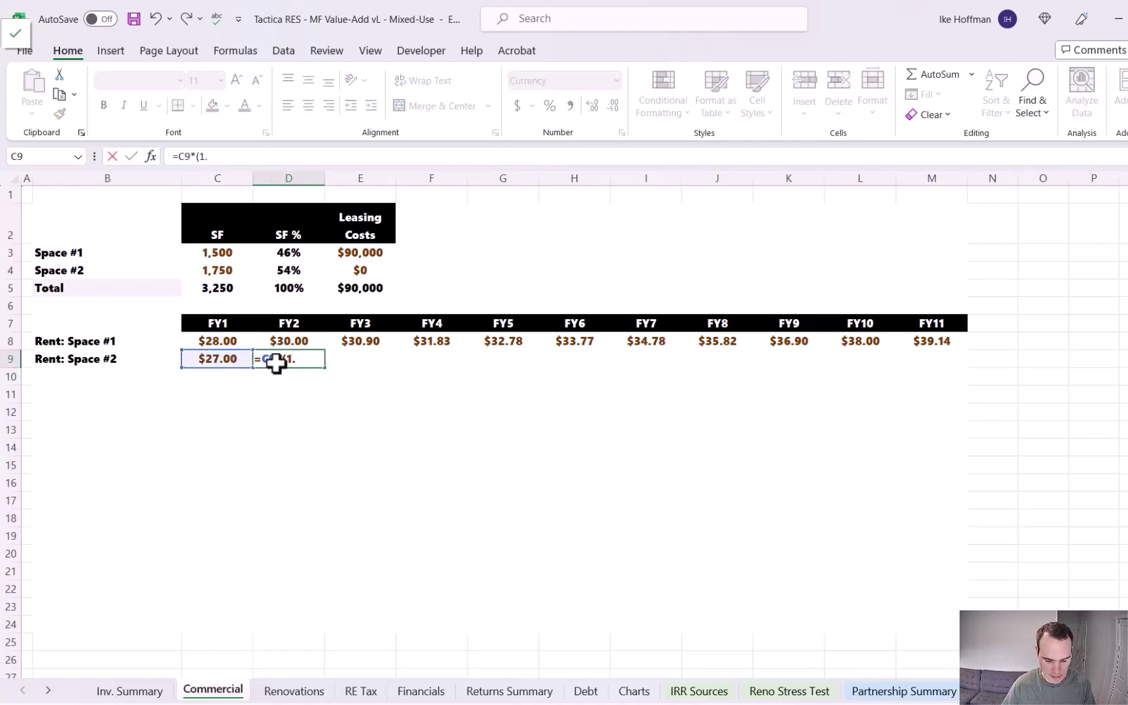
key("ctrl+Return")
left_click_drag(325, 368, 946, 373)
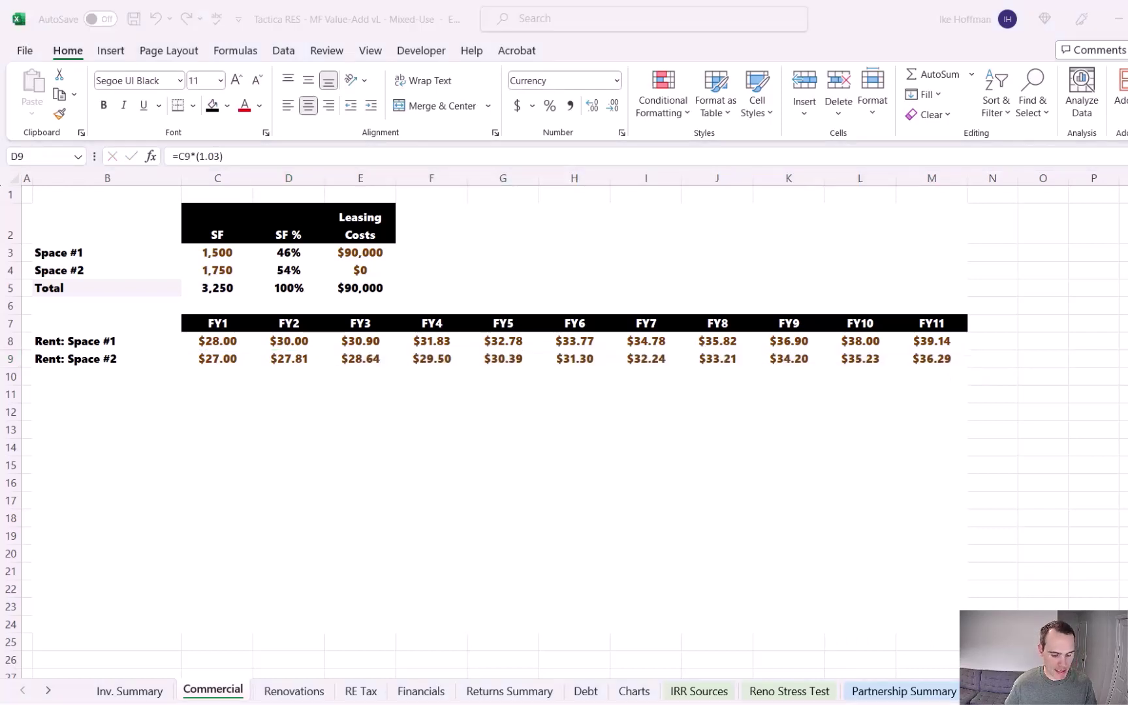
left_click(68, 394)
type("Occupancy: Space #1 Occupancy: Space #2")
Set Space #1 occupancy to 50% for FY1–FY2 and 90% for FY3–FY11.
left_click(234, 395)
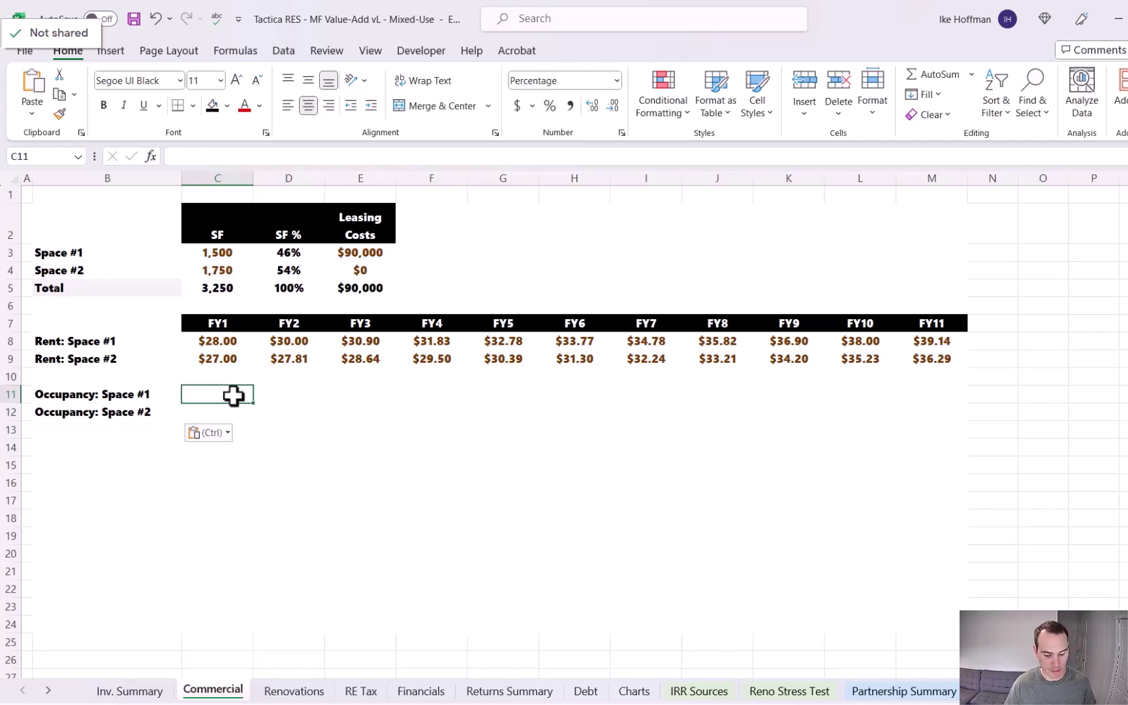
type("50")
key("Return")
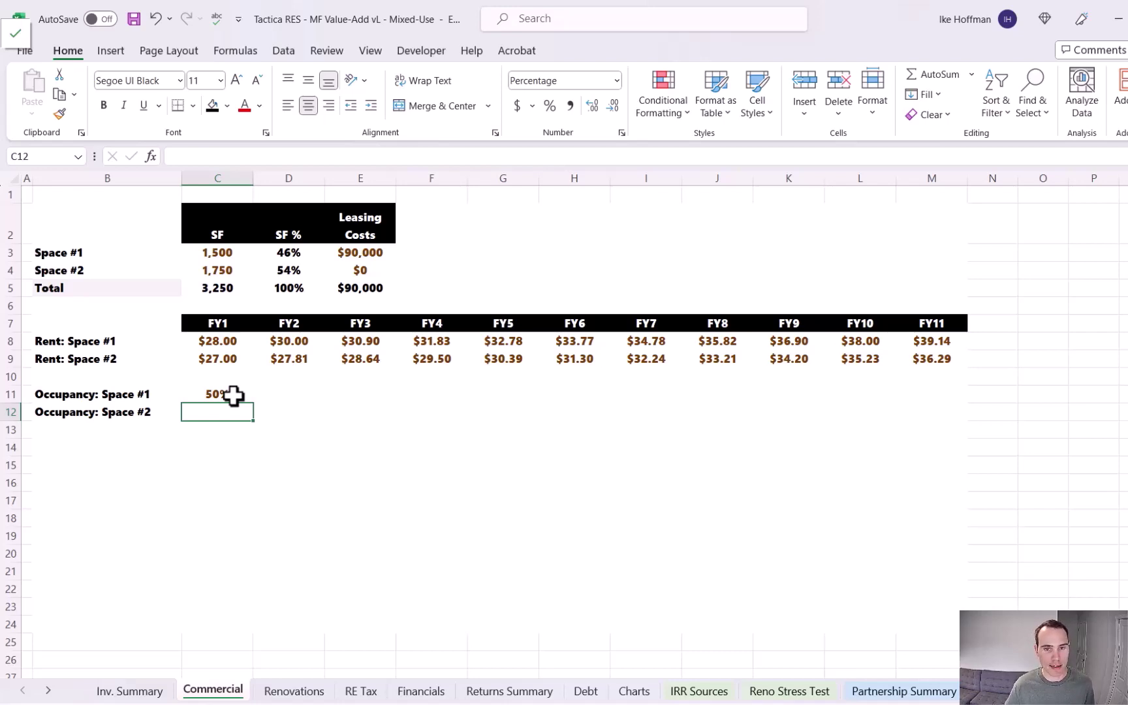
left_click(304, 389)
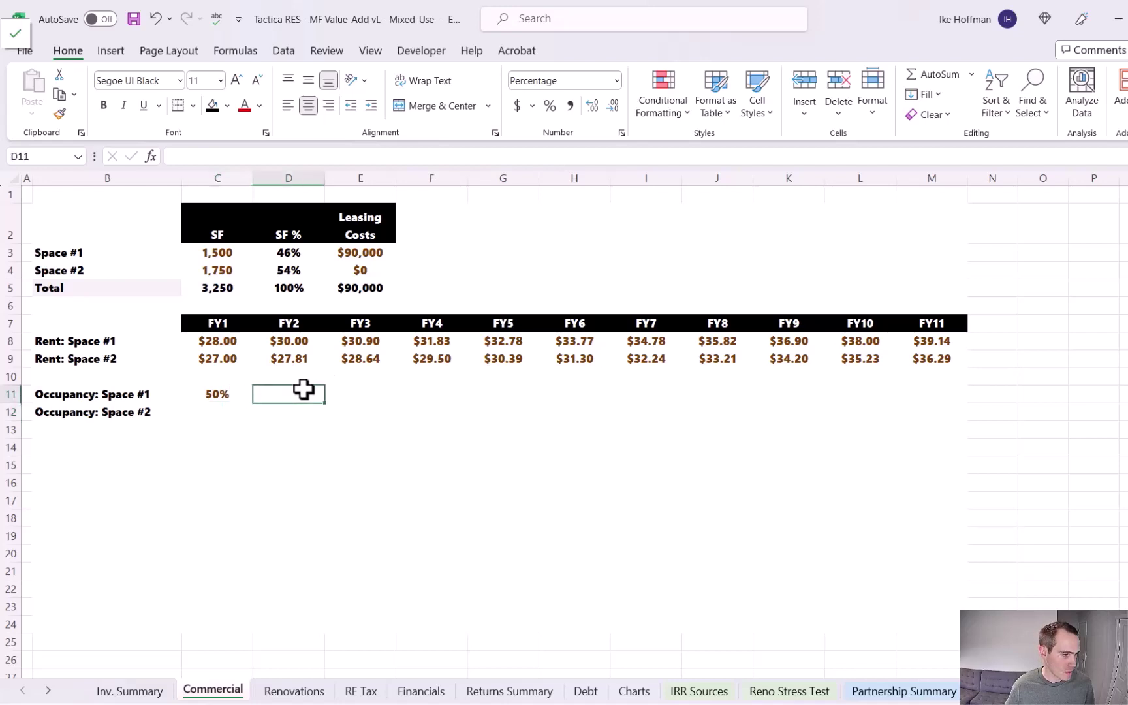
type("50")
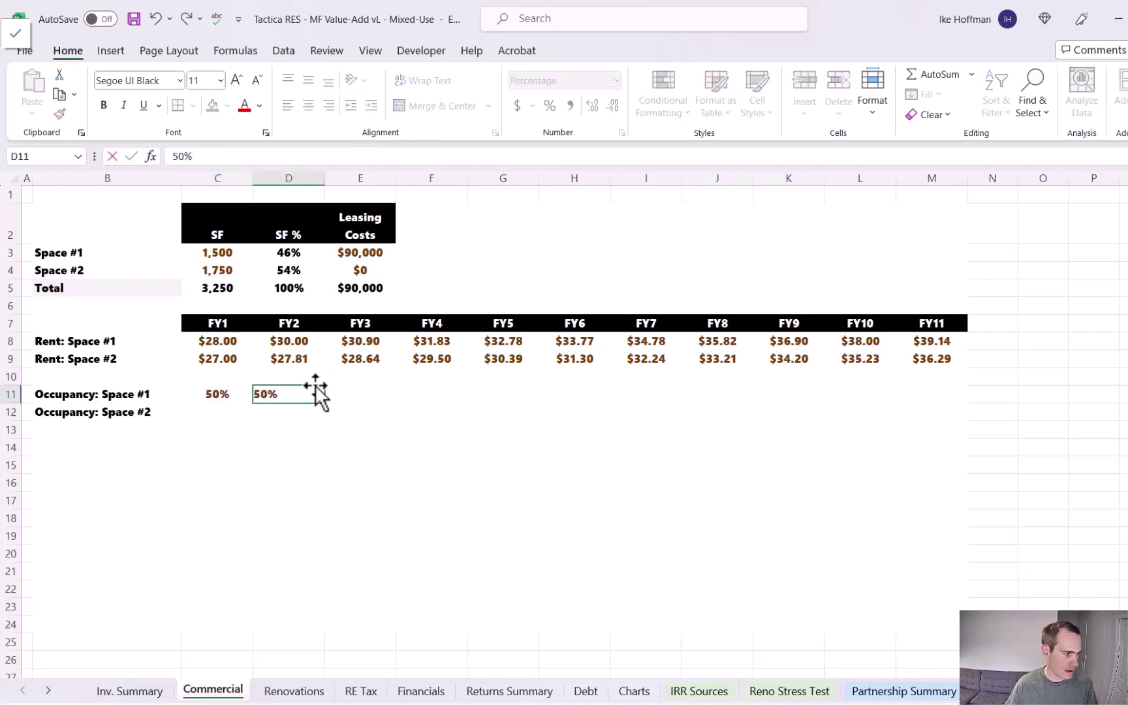
key("Return")
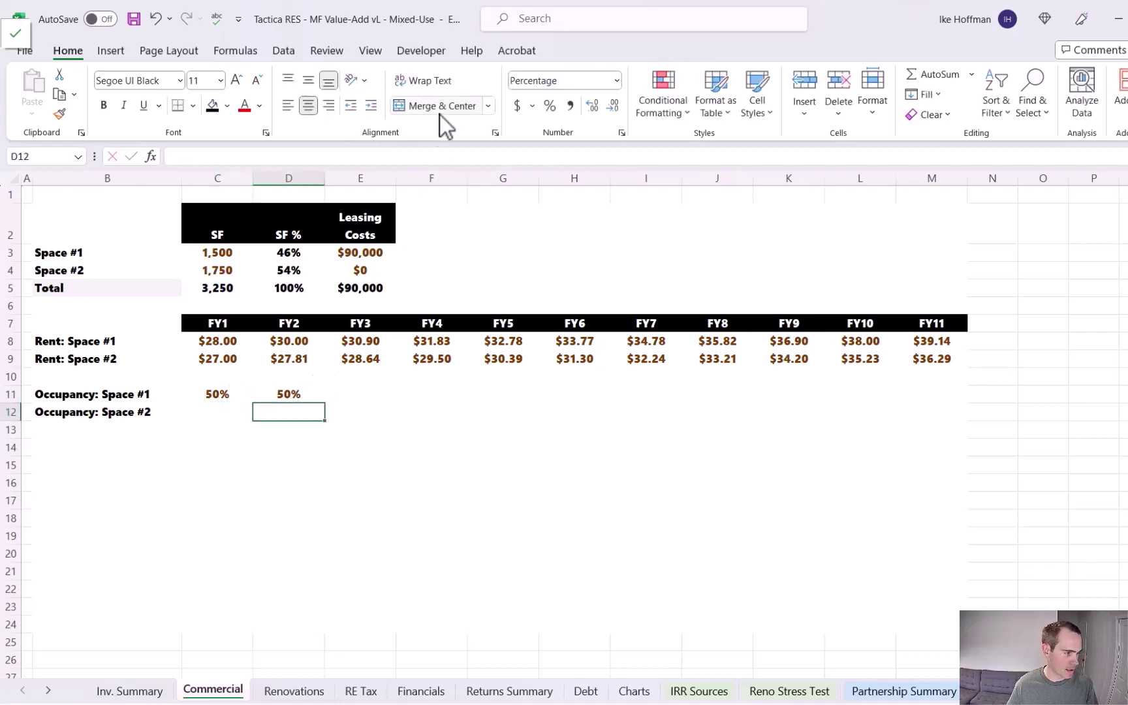
left_click(369, 394)
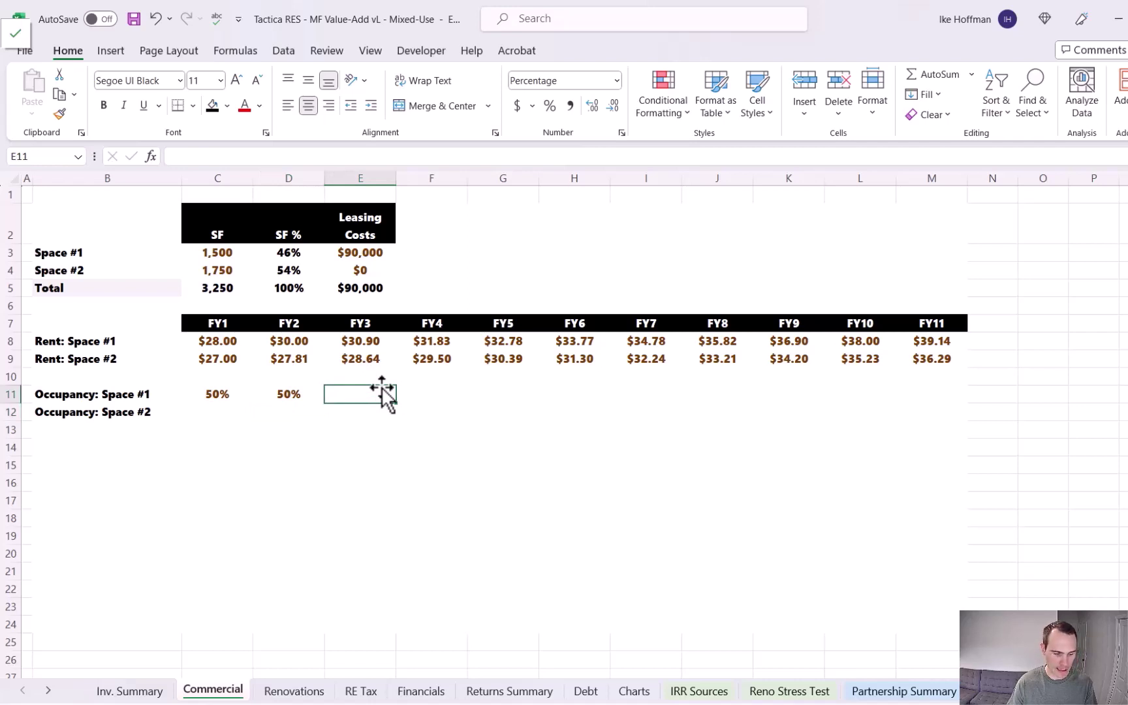
type("90")
key("Return")
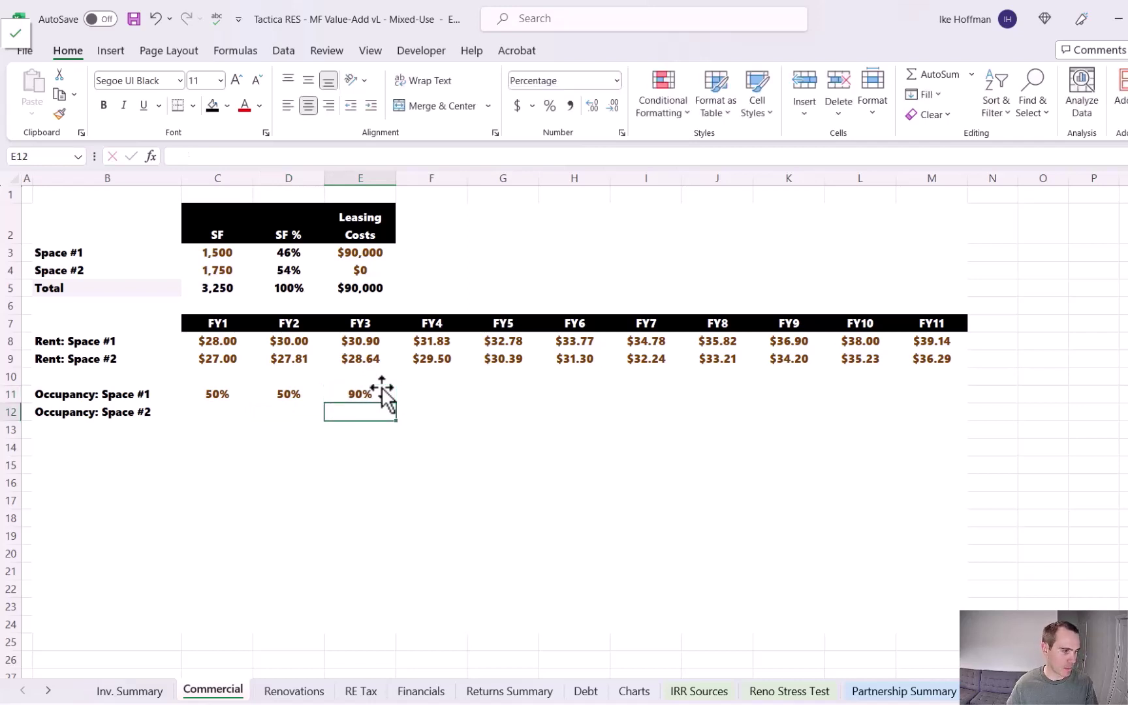
left_click(392, 395)
left_click_drag(396, 403, 967, 411)
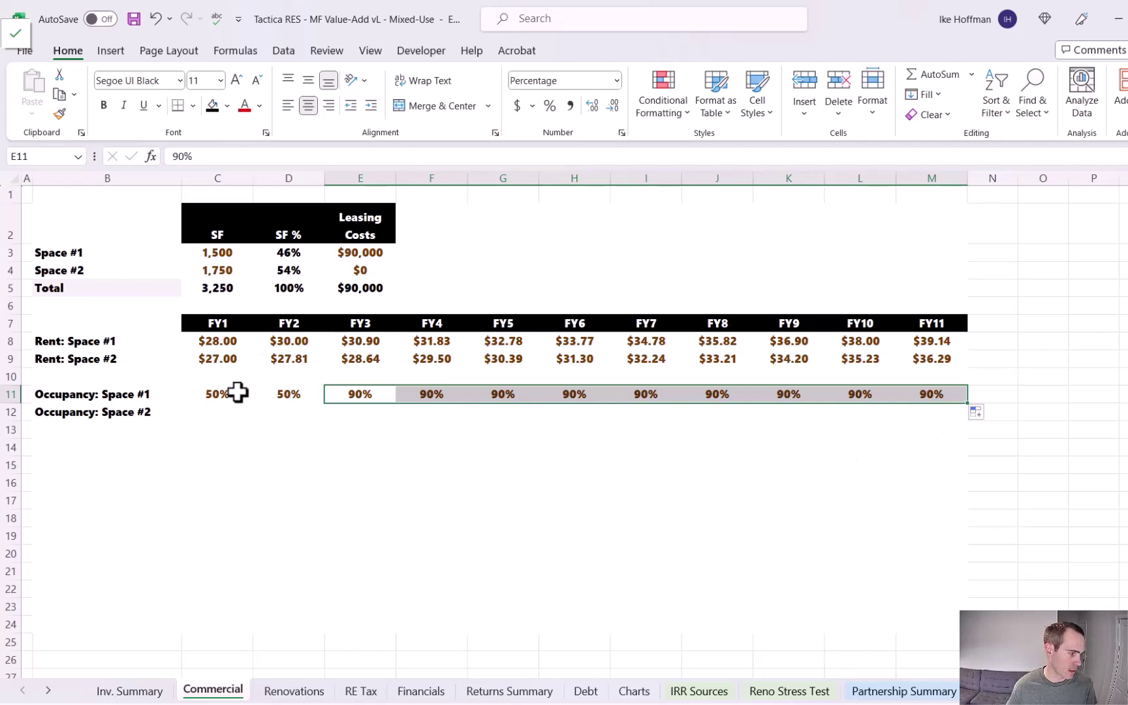
Set Space #2 occupancy to 90% through FY10 and 50% in FY11.
left_click(236, 413)
type("90")
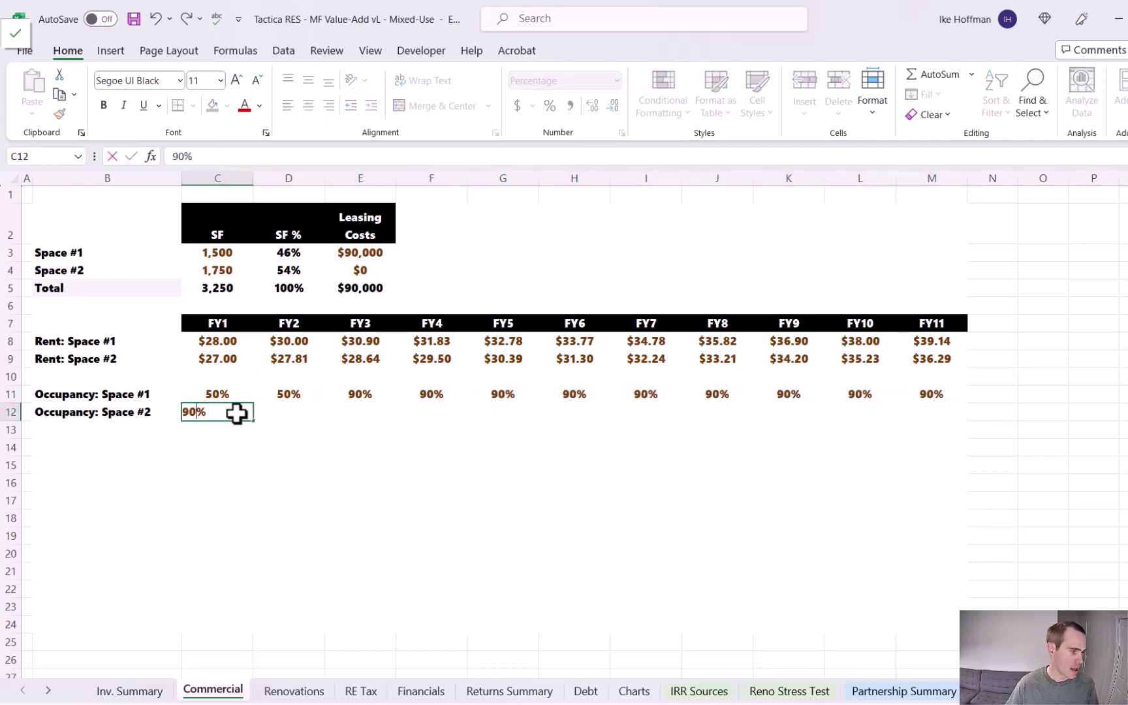
key("Return")
left_click(237, 413)
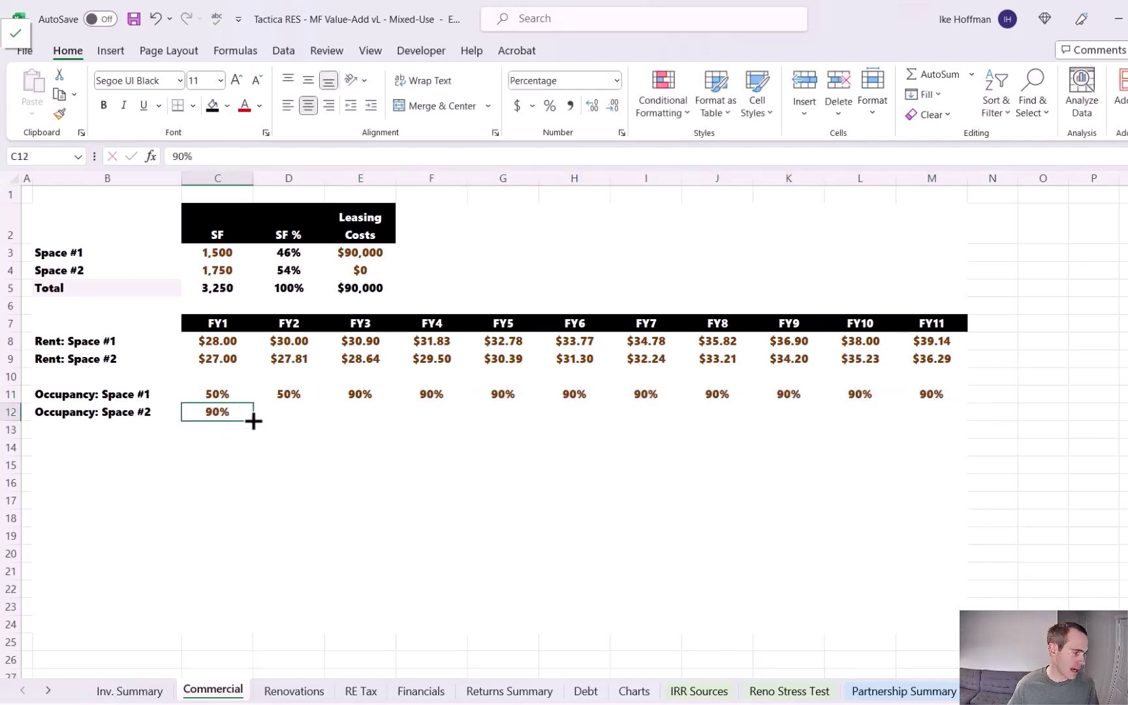
left_click_drag(253, 421, 942, 423)
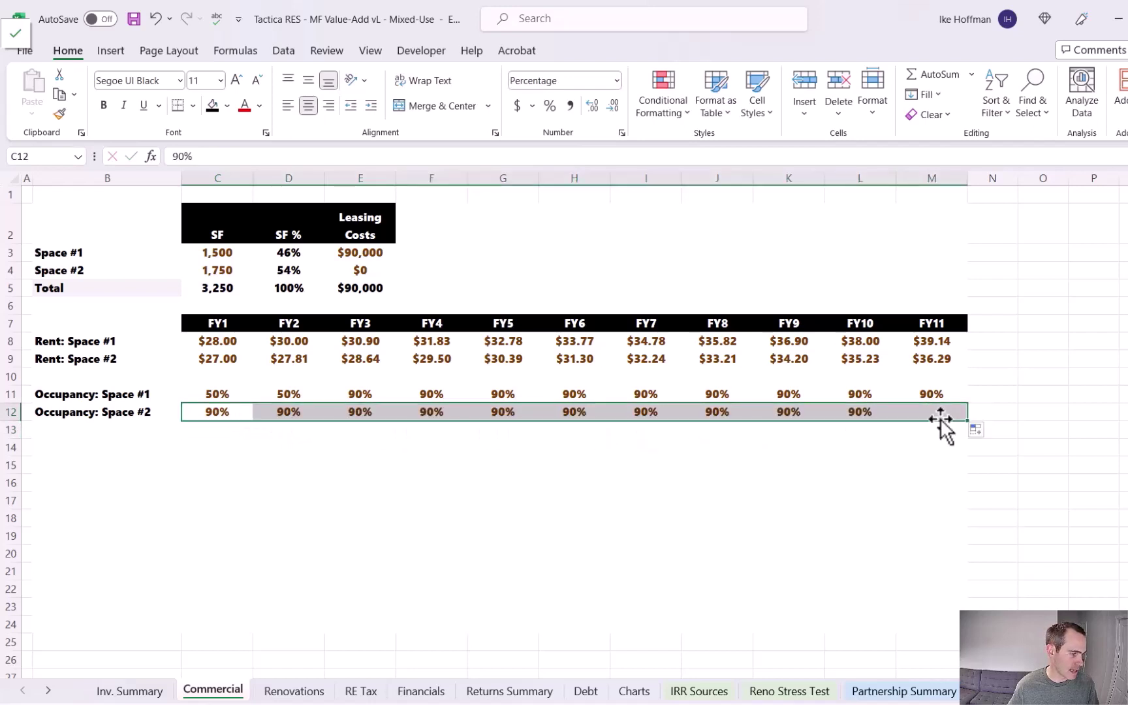
left_click(939, 413)
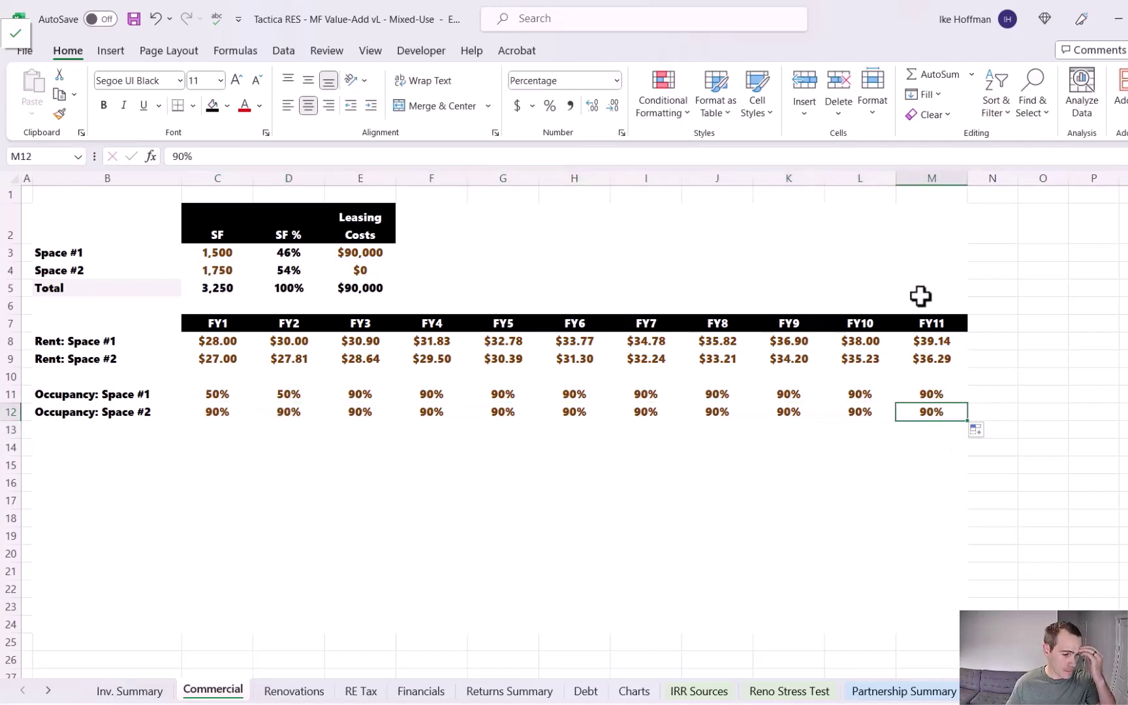
type("50")
key("Return")
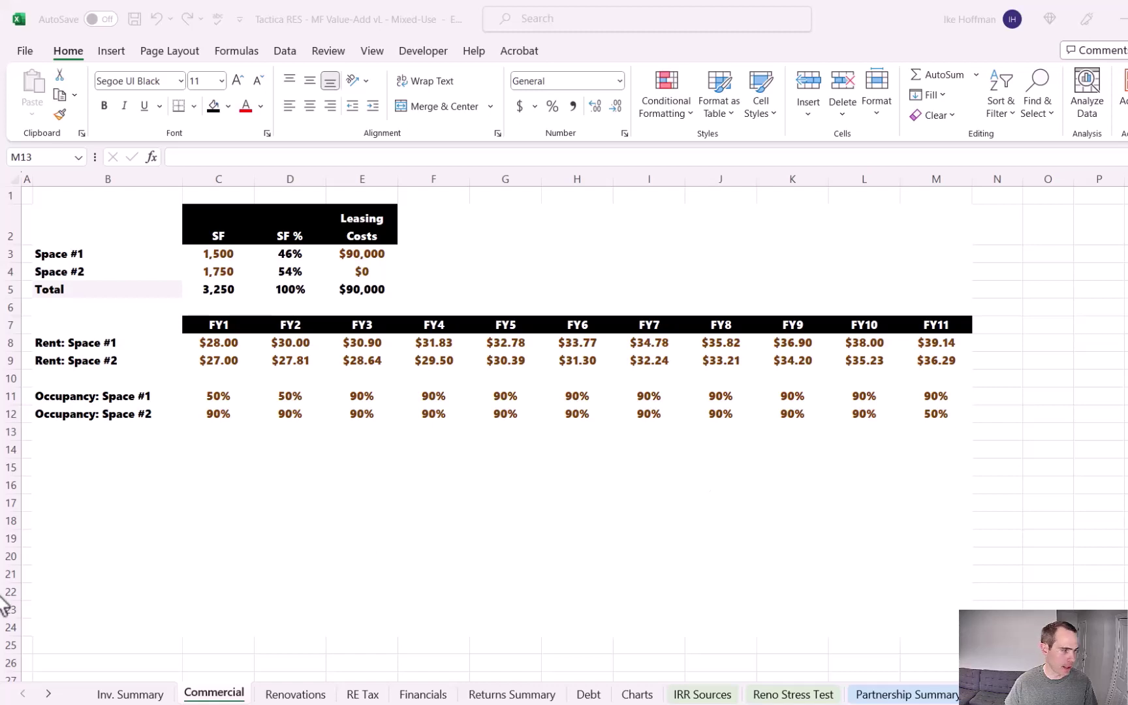
Paste the Total Income labels and enter =$C3*C8*C11 in C14 for Space #1's FY1 income.
left_click(83, 449)
type("Total Income: Space #1 Total Income: Space #2")
left_click(214, 448)
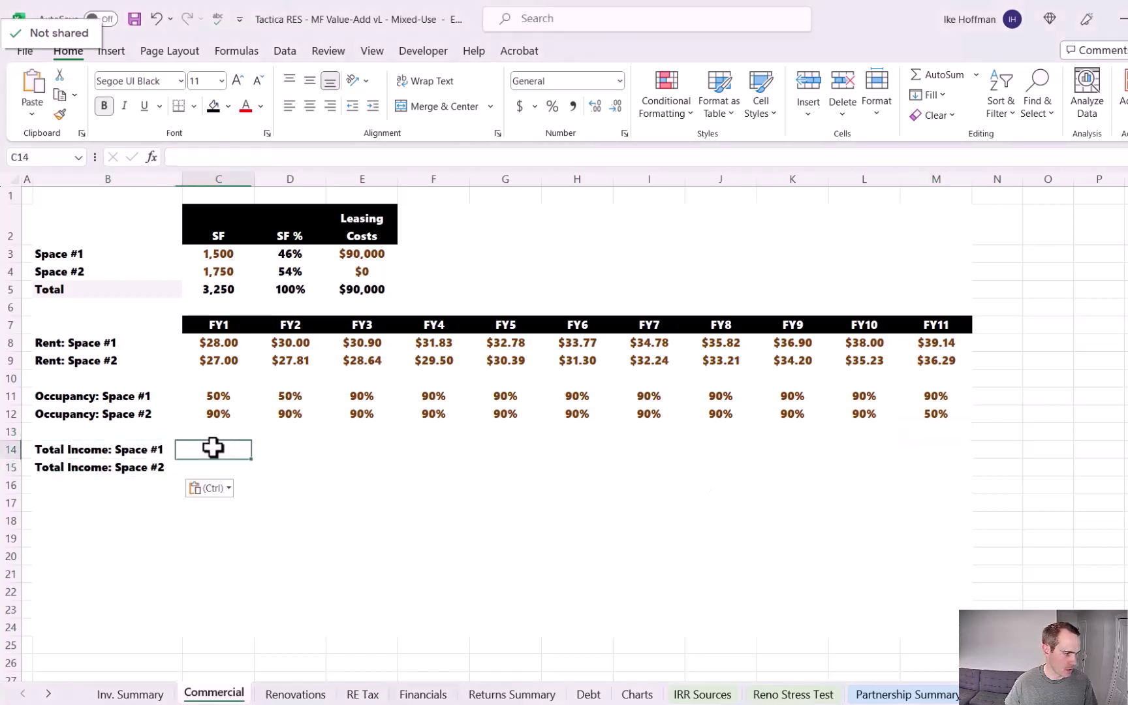
type("=")
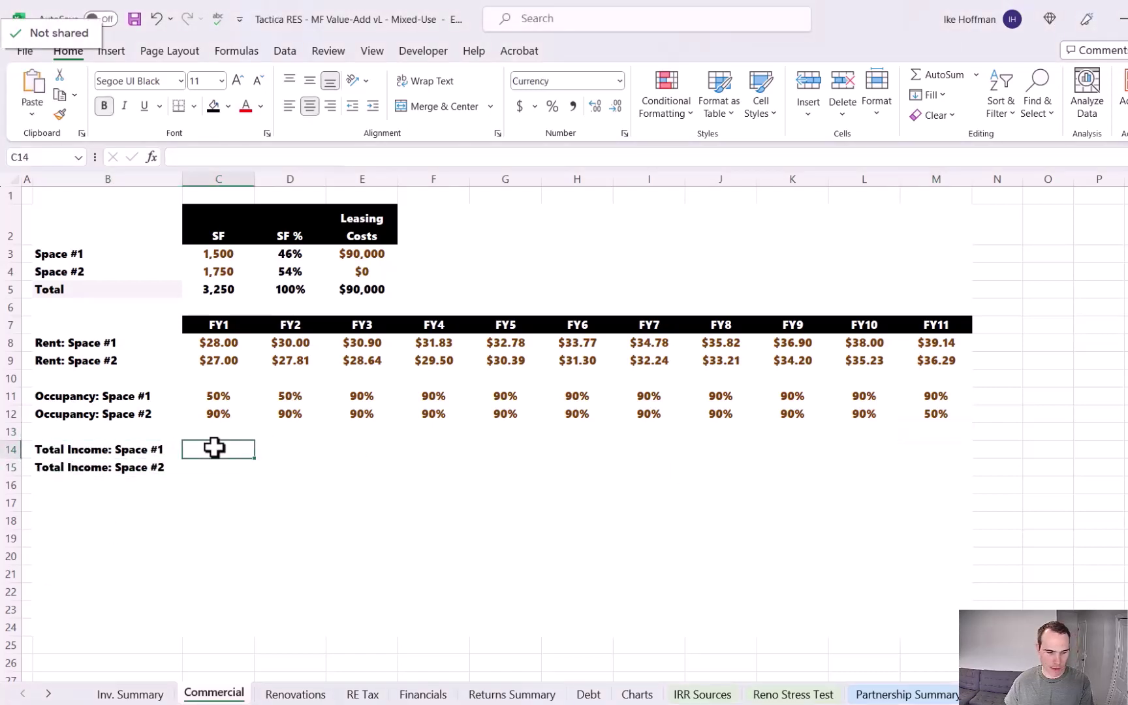
left_click(216, 255)
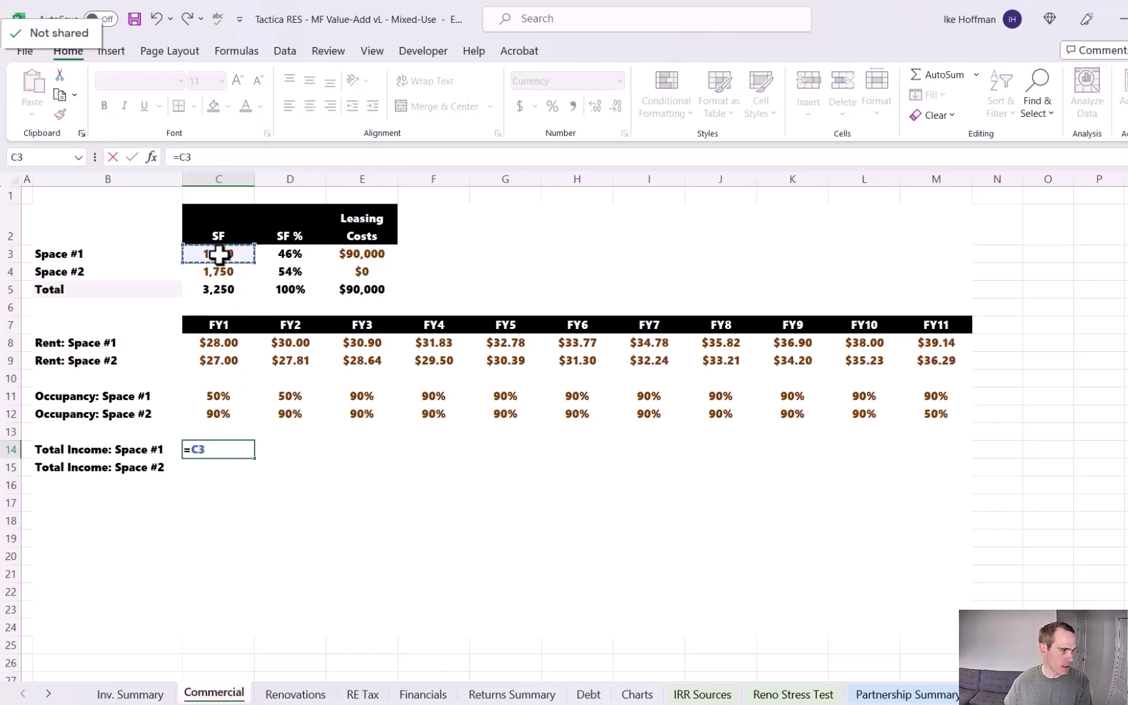
key("F4")
key("F4")
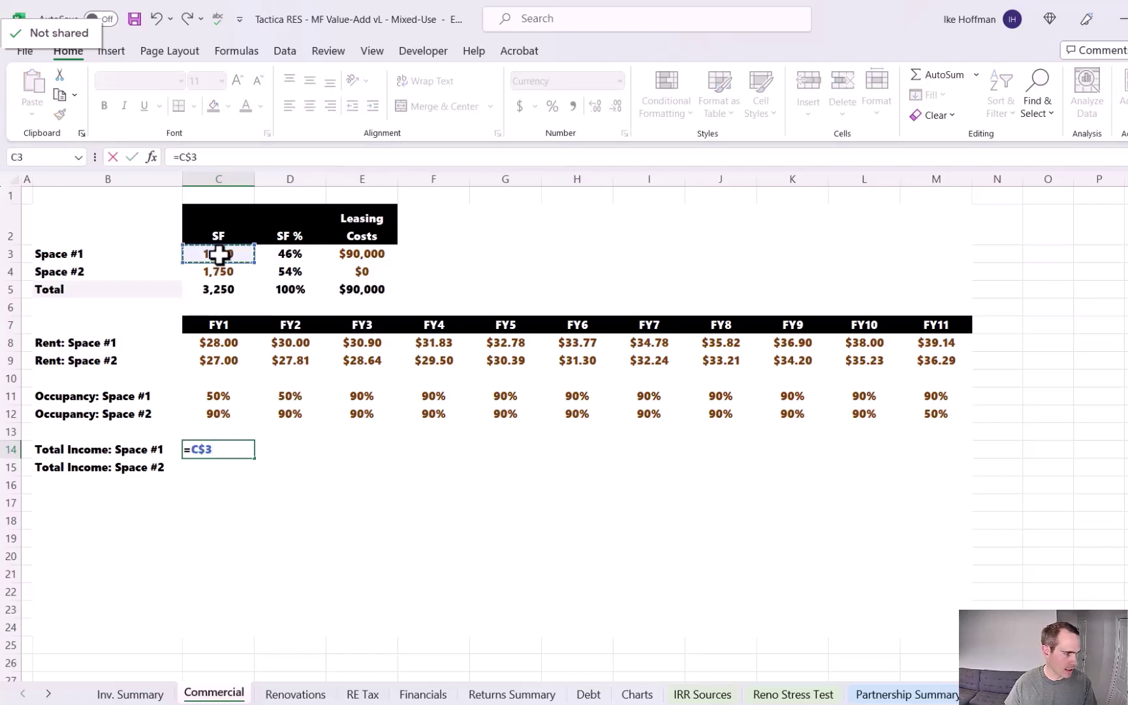
key("F4")
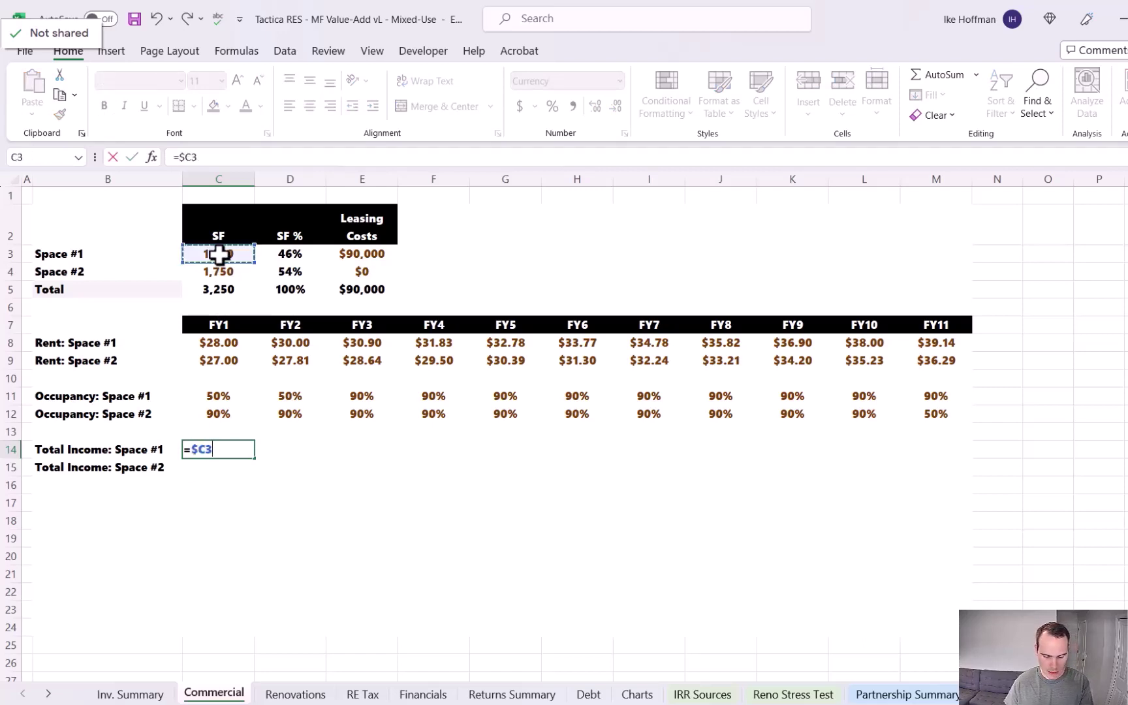
type("*")
left_click(203, 333)
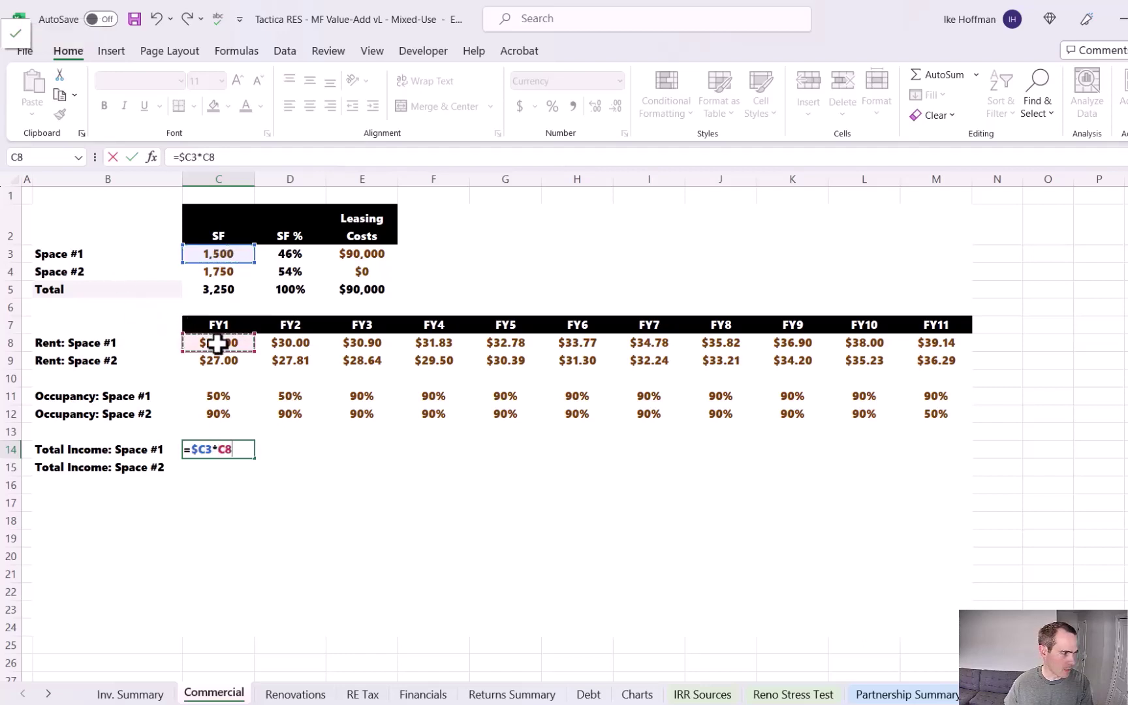
type("*")
left_click(224, 398)
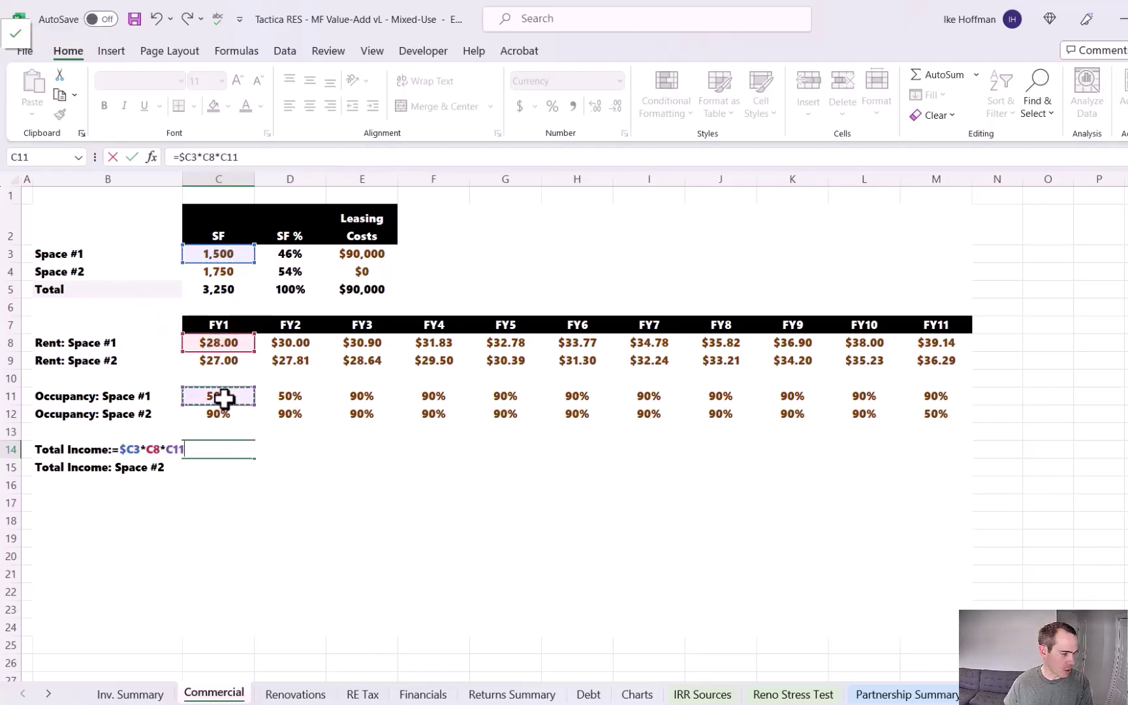
key("Return")
Fill the income formula across C14:M15 and shade both Total Income rows light grey.
left_click(246, 453)
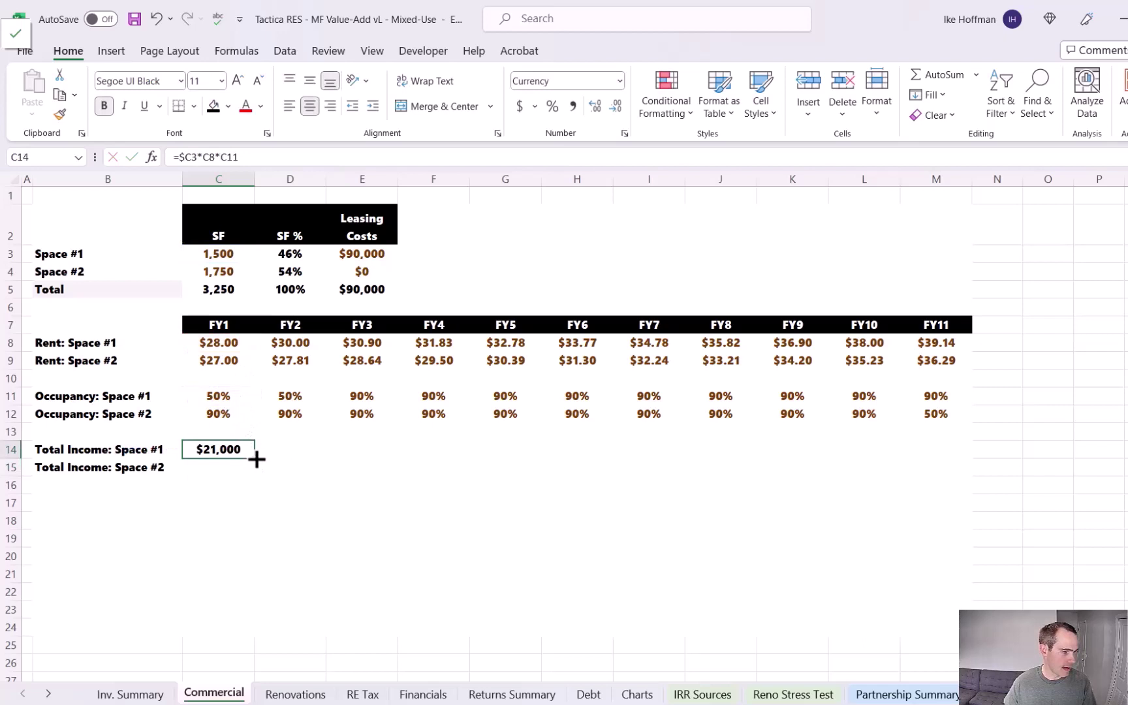
left_click_drag(254, 458, 973, 473)
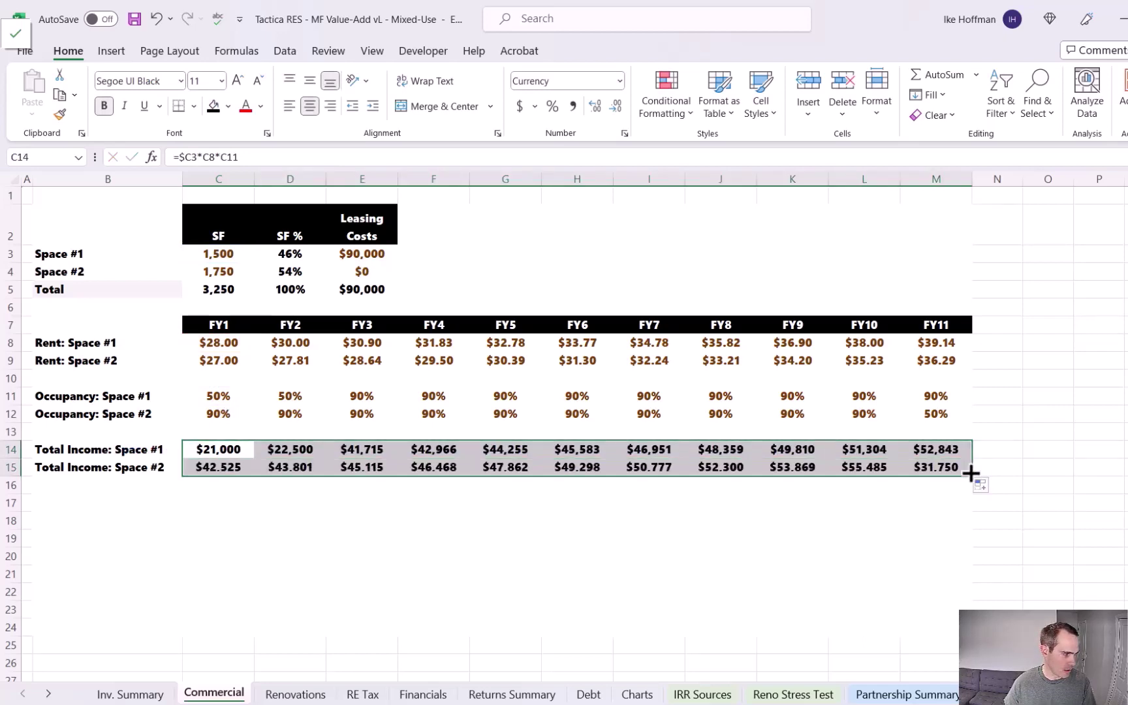
left_click(676, 491)
left_click_drag(200, 450, 940, 468)
left_click(227, 106)
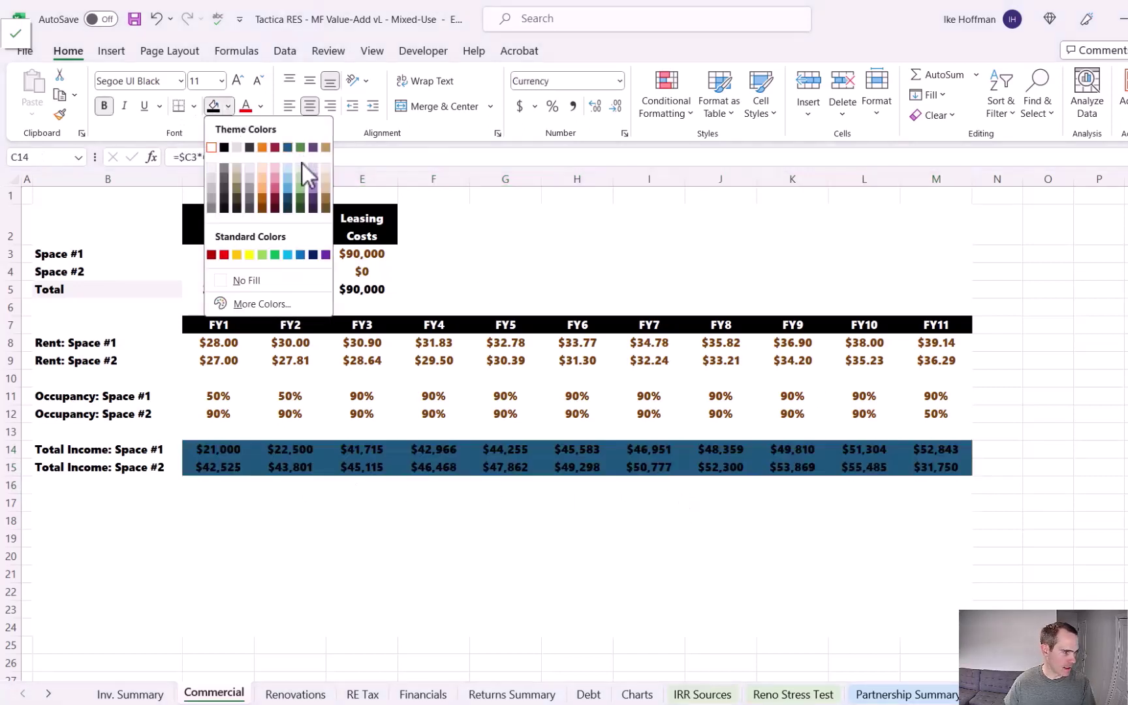
left_click(252, 171)
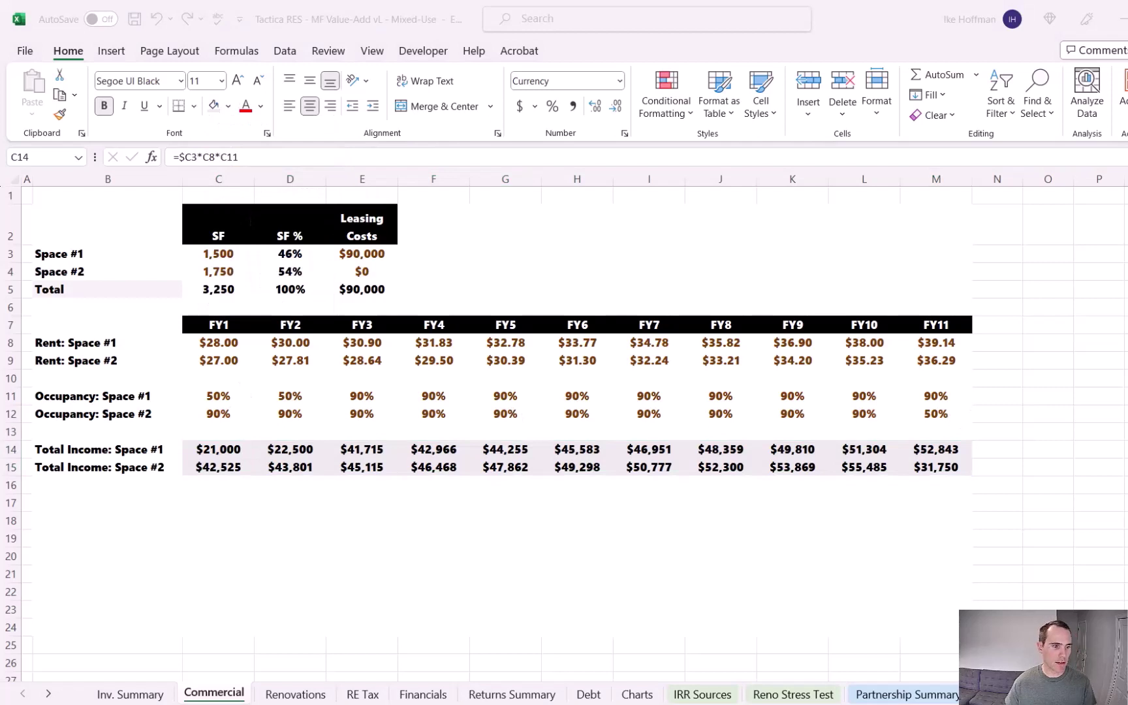
left_click(80, 502)
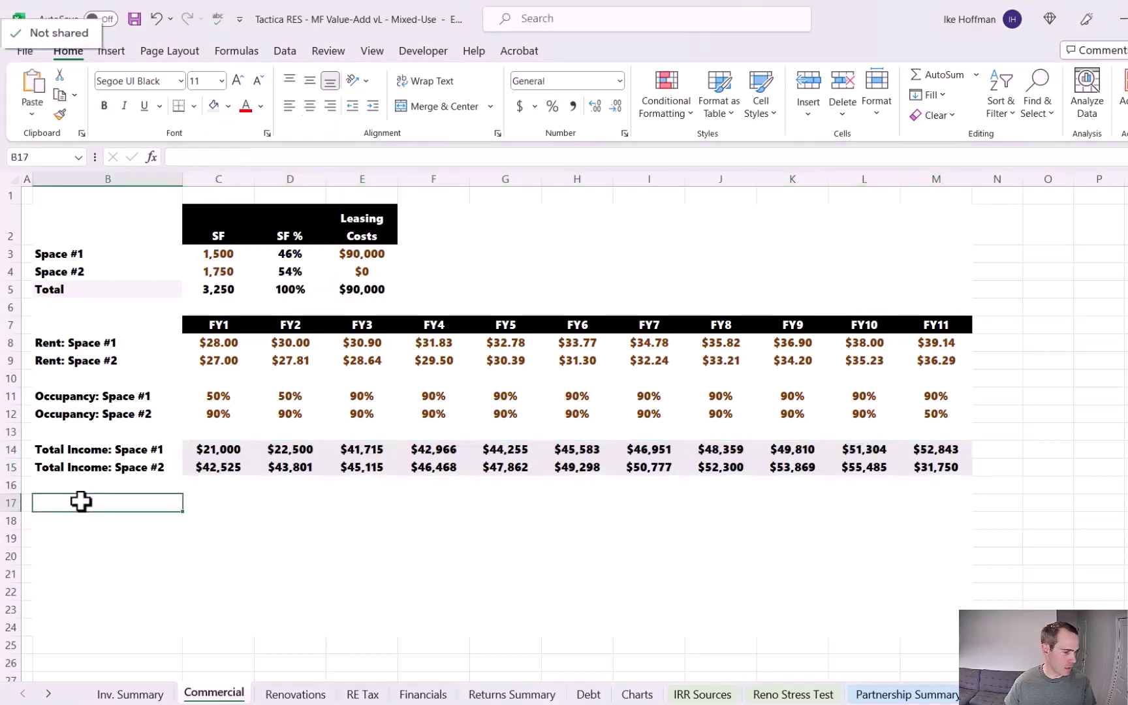
Paste the Reimbursable Expenses: and Annual Increase labels into B17:B18.
type("Reimbursable Expenses: Annual Increase")
key("Escape")
left_click(215, 502)
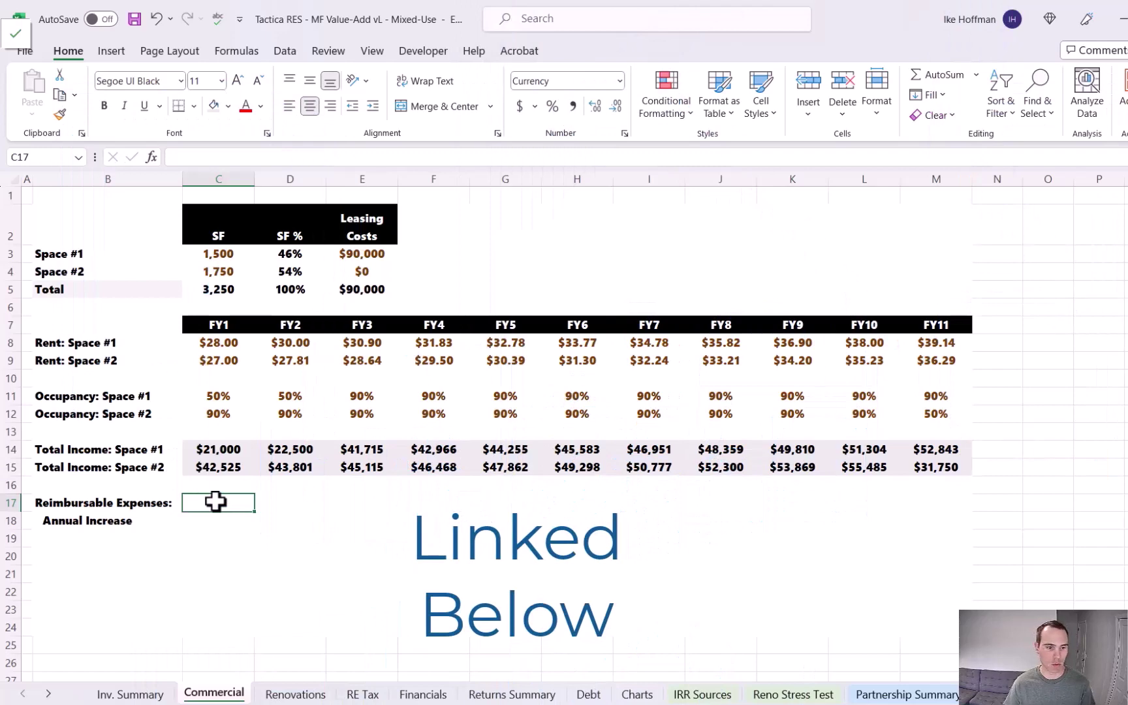
Enter $30,752 as FY1 reimbursable expenses and 3.50% as the annual increase.
type("30752")
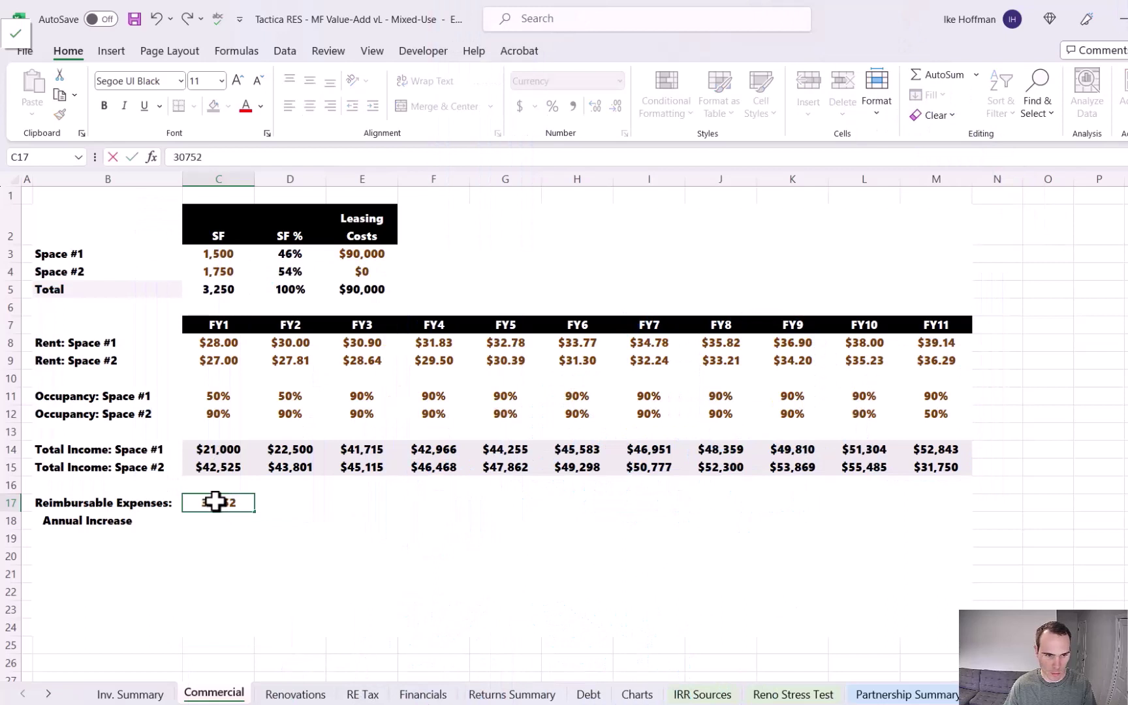
key("Return")
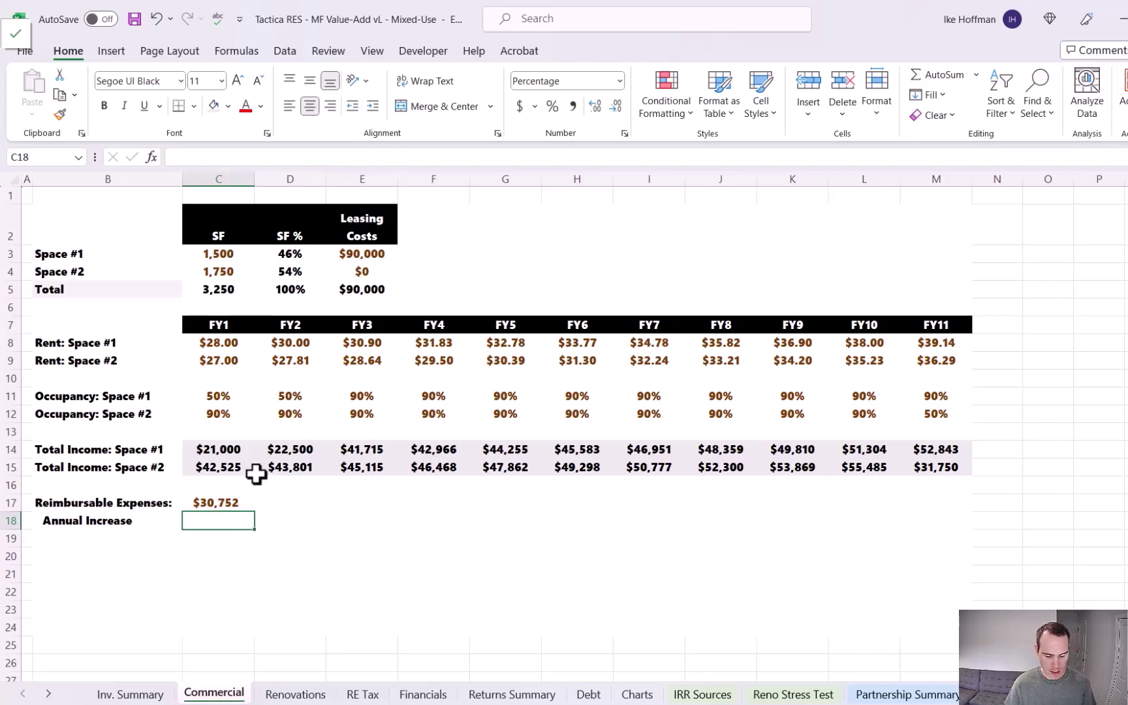
type("3.5")
key("Return")
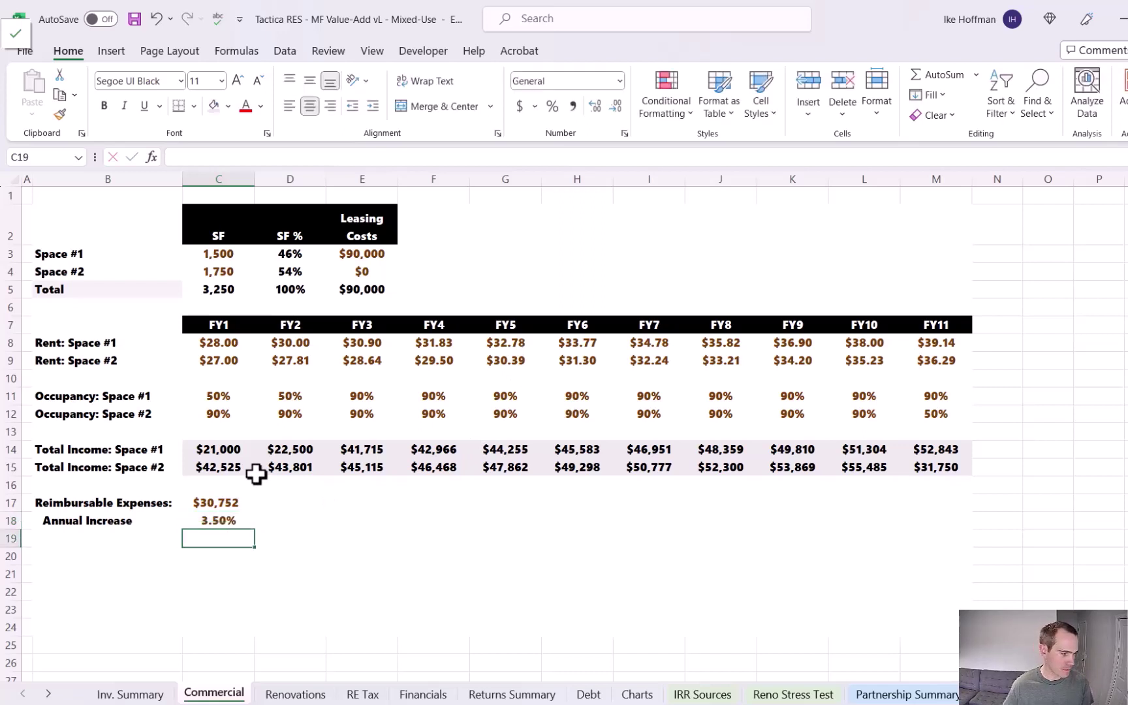
Grow expenses with =C17*(1+$C$18) without decimals, filled through FY11 to $43,379.
left_click(290, 503)
type("=")
left_click(233, 501)
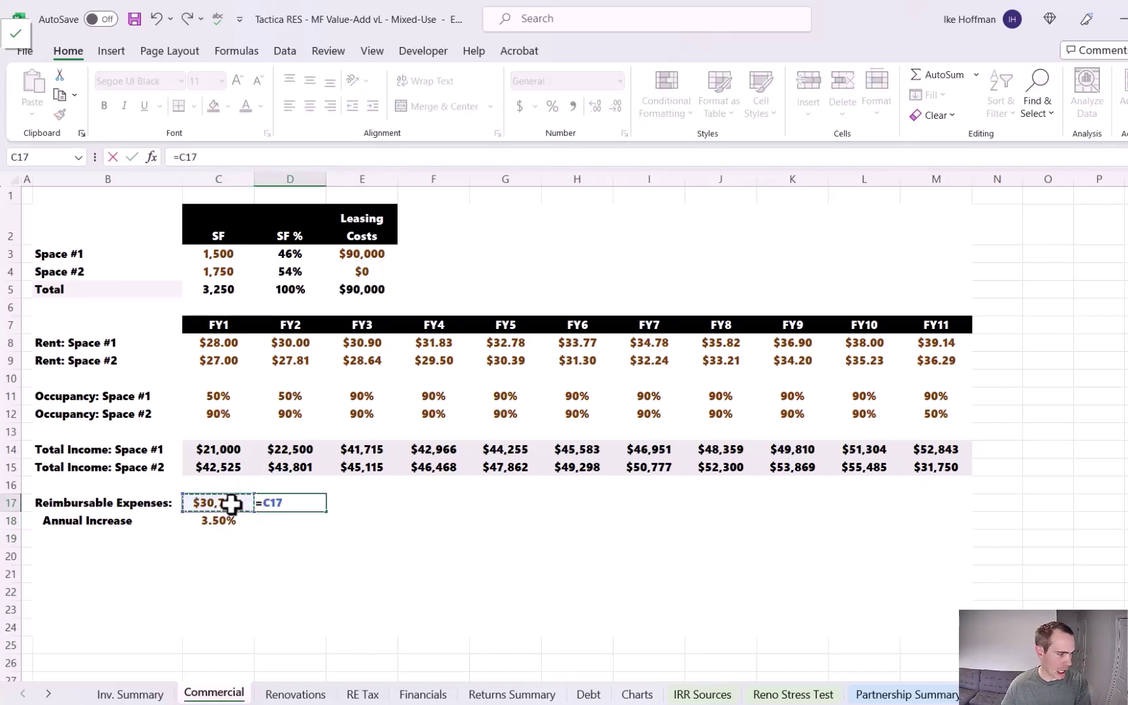
type("*")
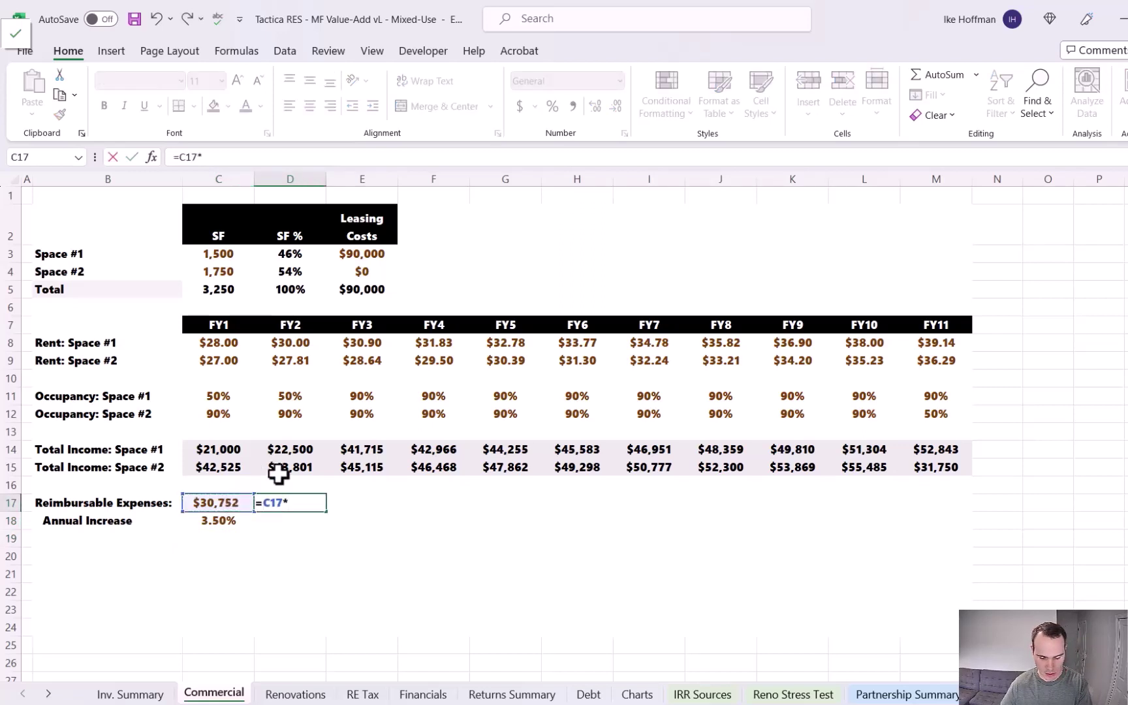
type("(1+")
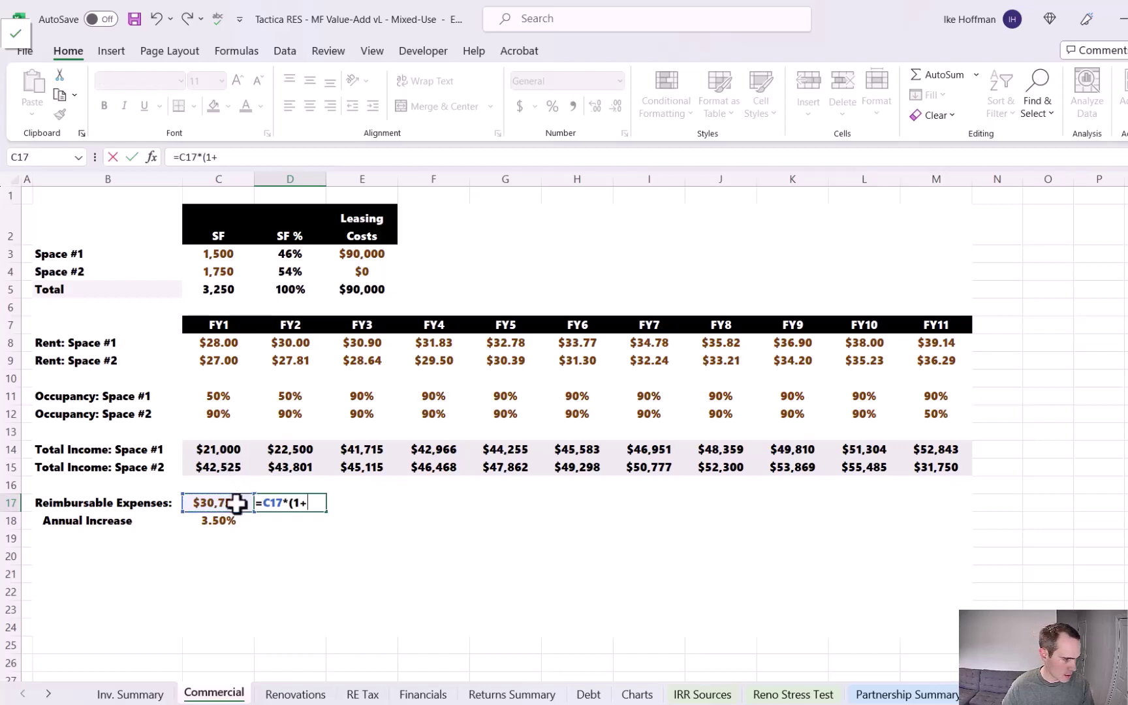
left_click(222, 520)
key("F4")
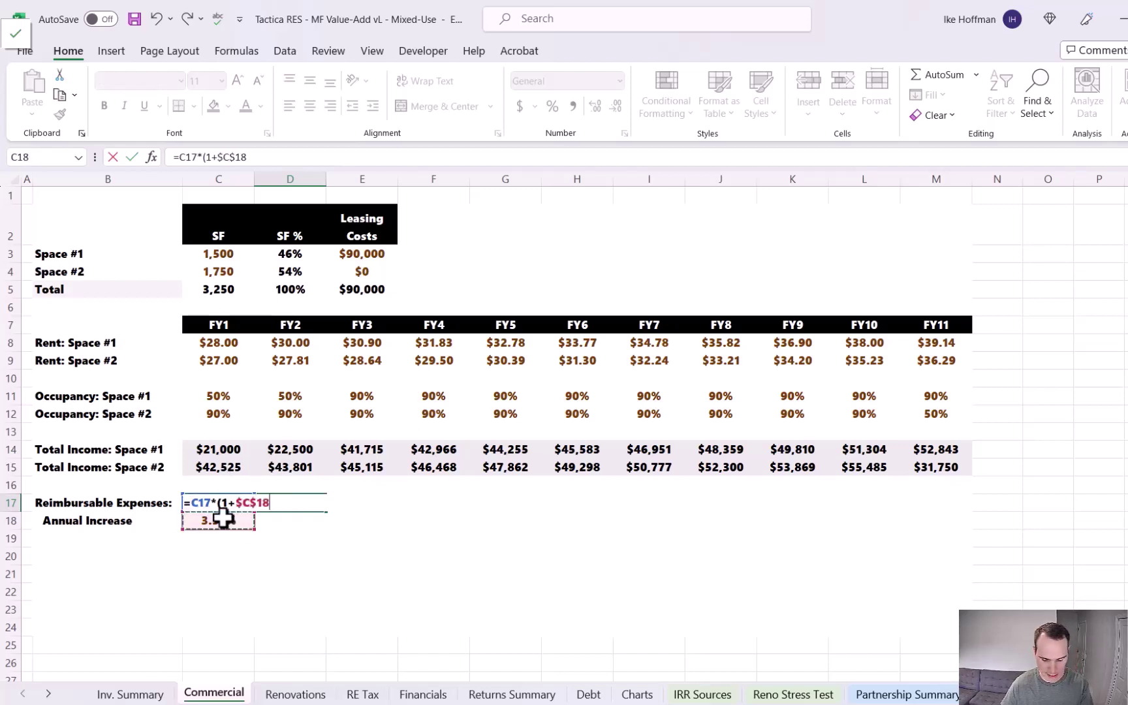
type(")")
key("Return")
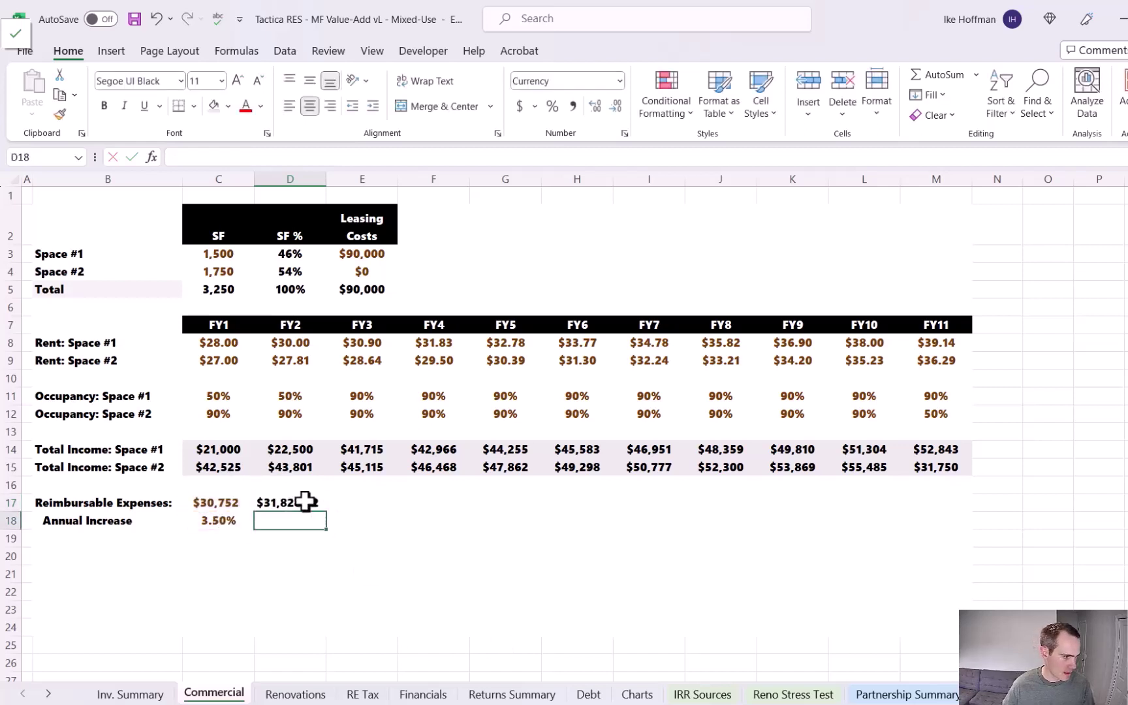
left_click(305, 502)
left_click(618, 108)
left_click(617, 107)
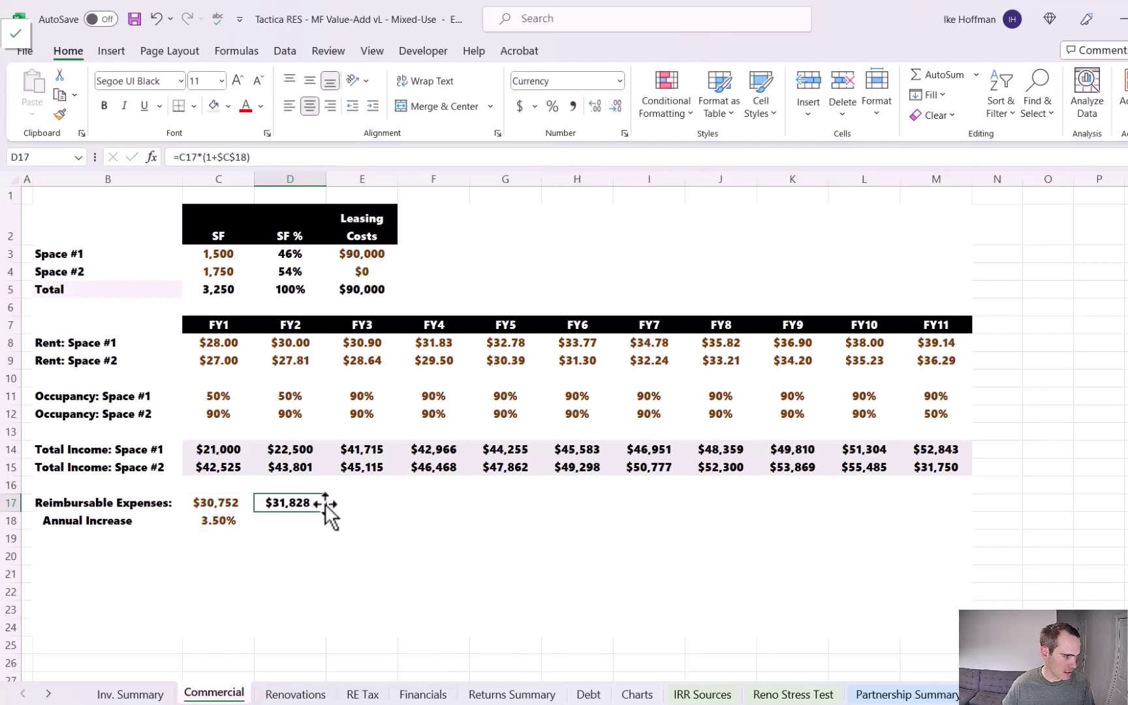
left_click_drag(326, 511, 949, 504)
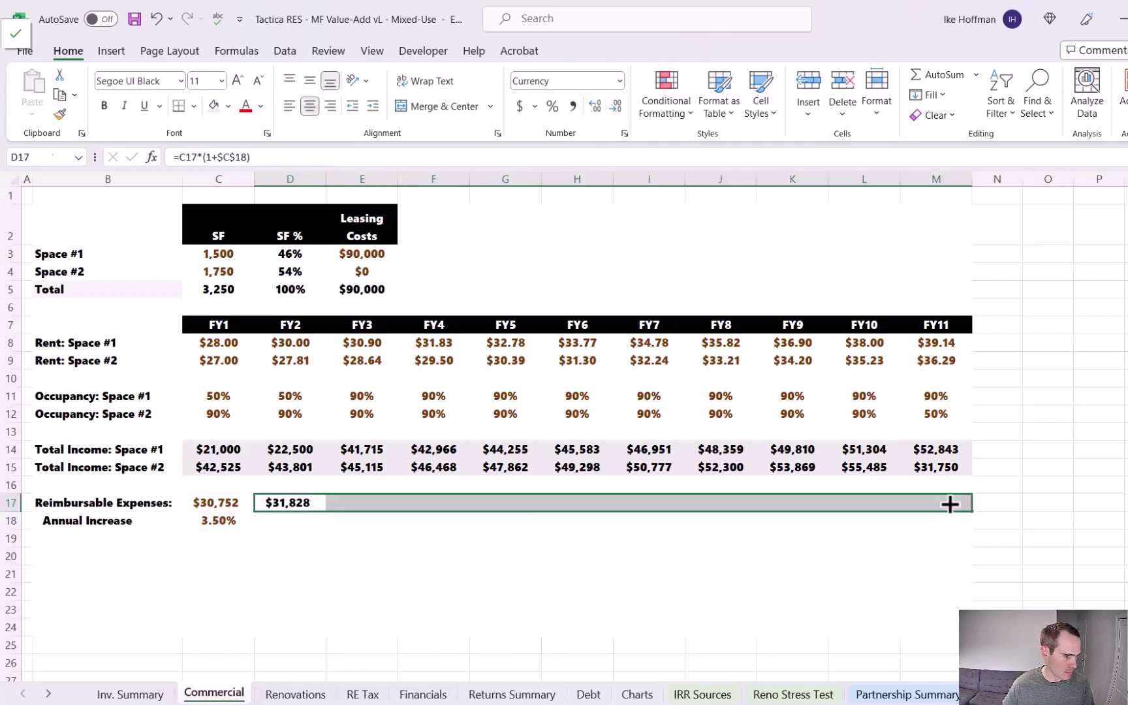
left_click(867, 560)
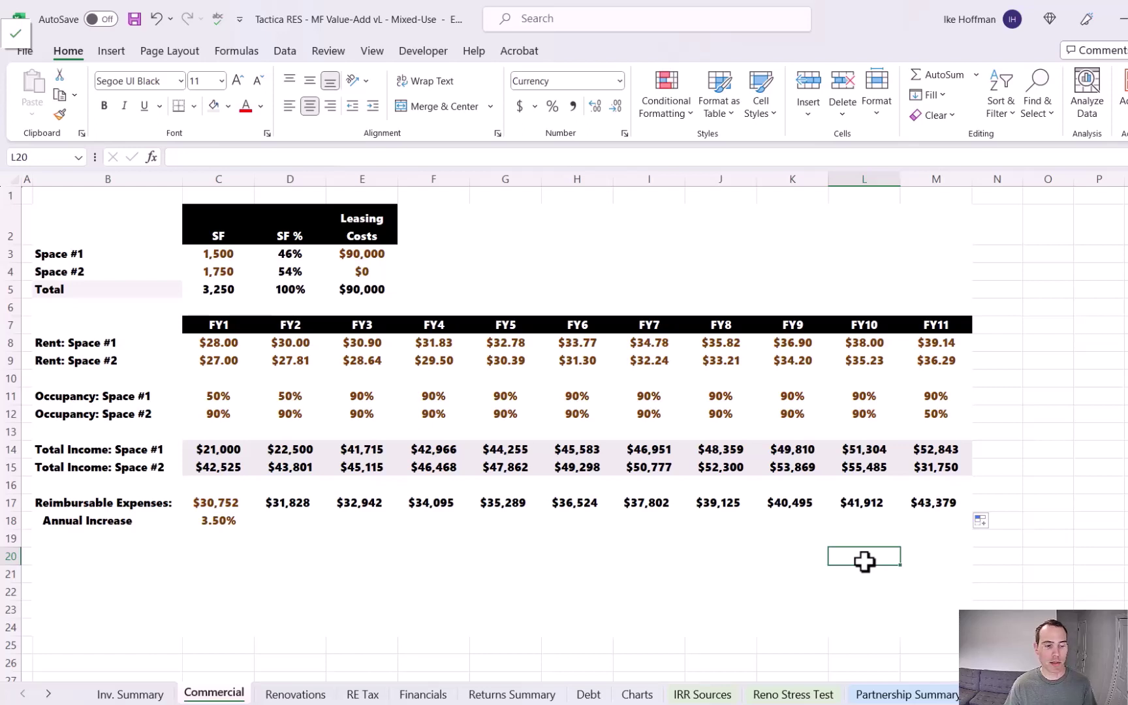
Compute each space's billback as SF share × reimbursable expenses × occupancy, filled across FY1–FY11.
left_click(207, 552)
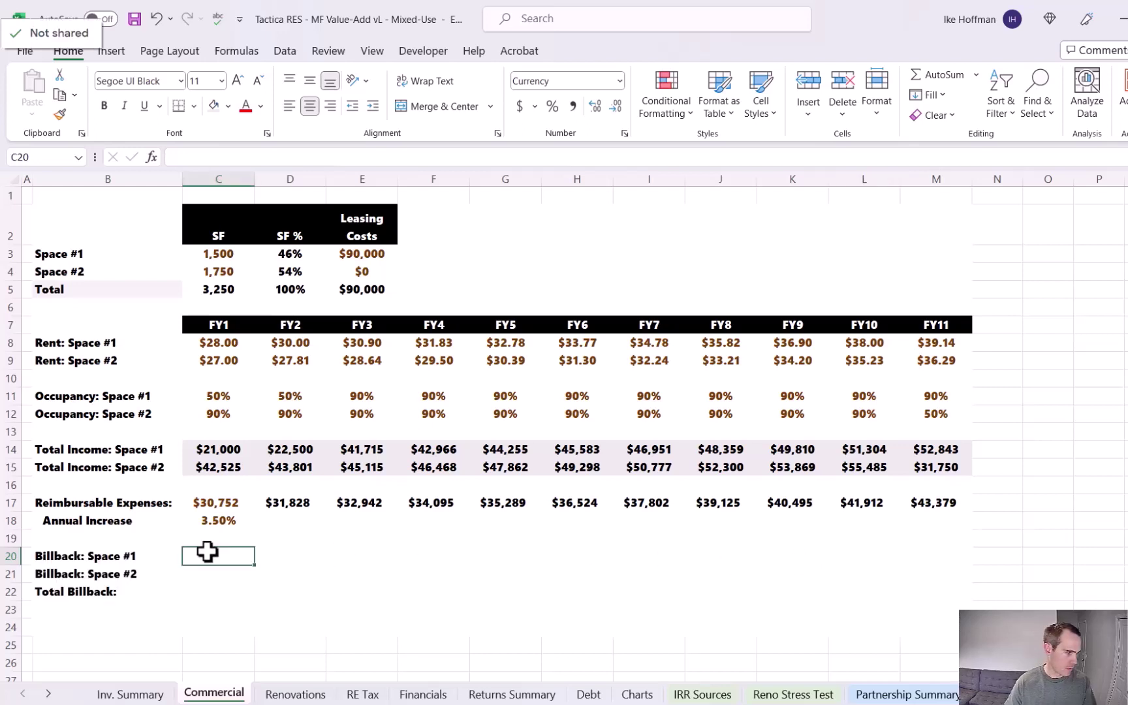
type("=")
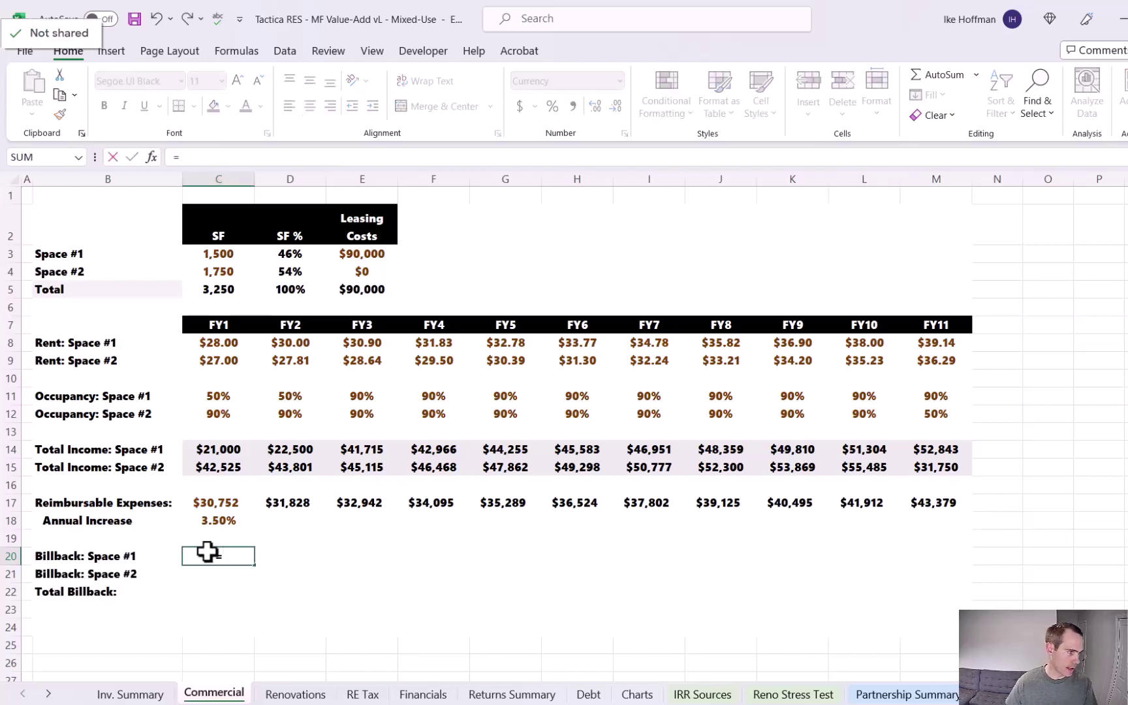
left_click(289, 253)
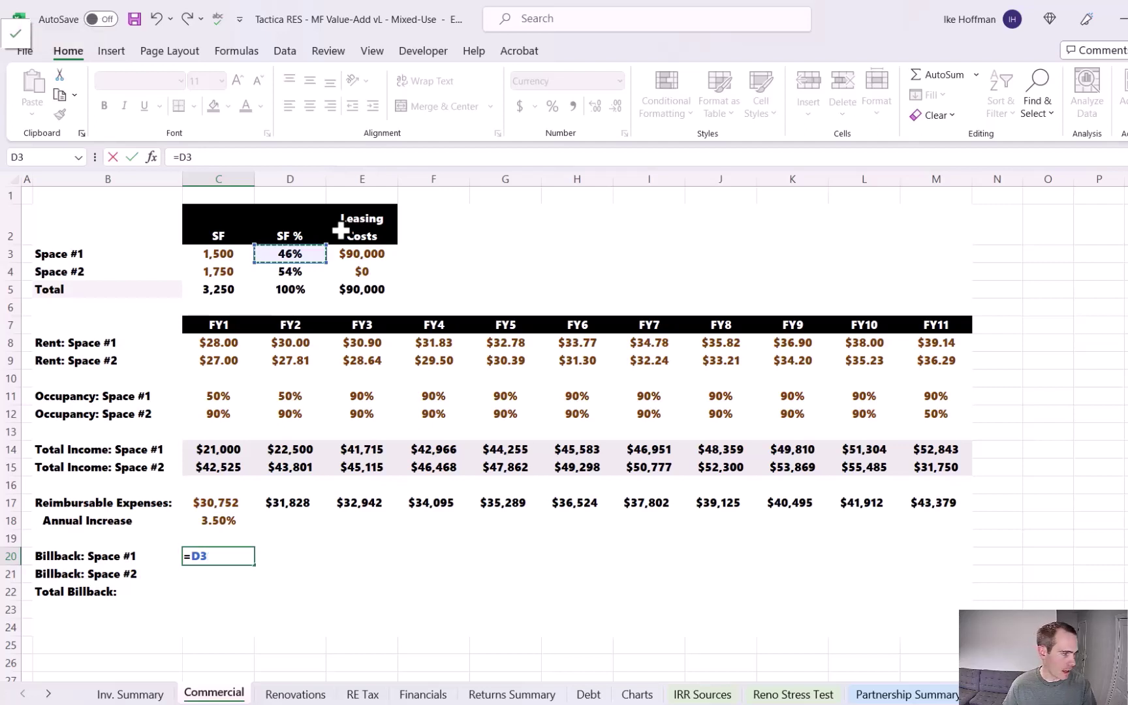
key("F4")
key("F4")
key("F4")
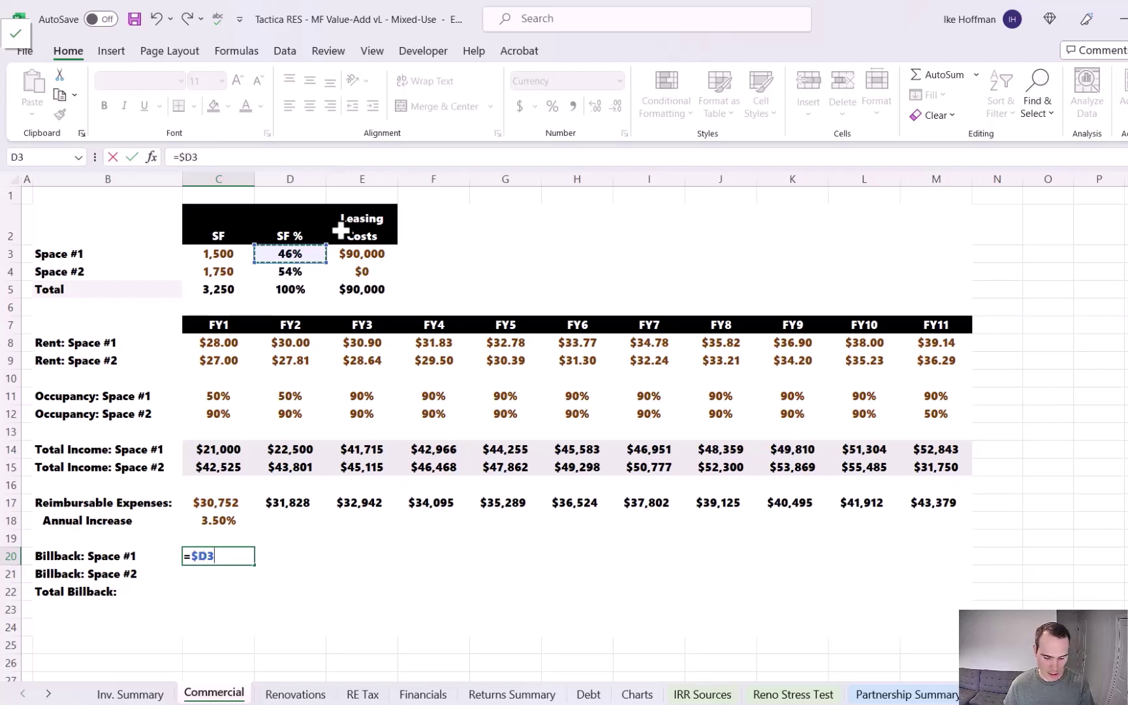
type("*")
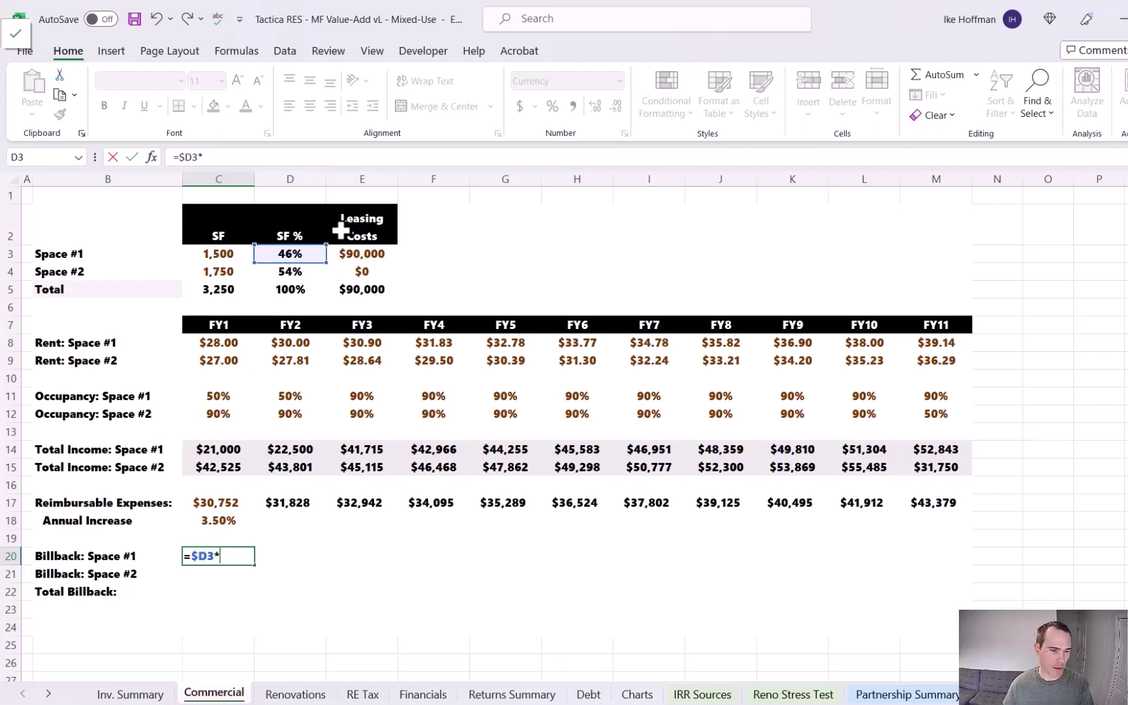
left_click(217, 503)
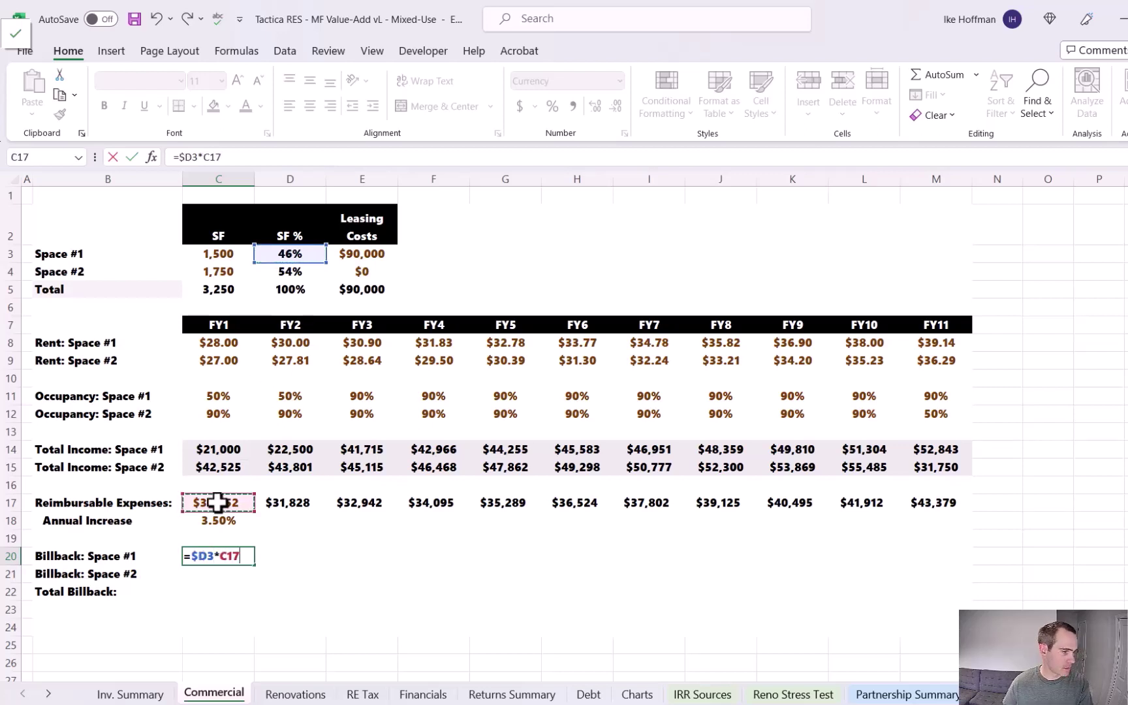
key("F4")
key("F4")
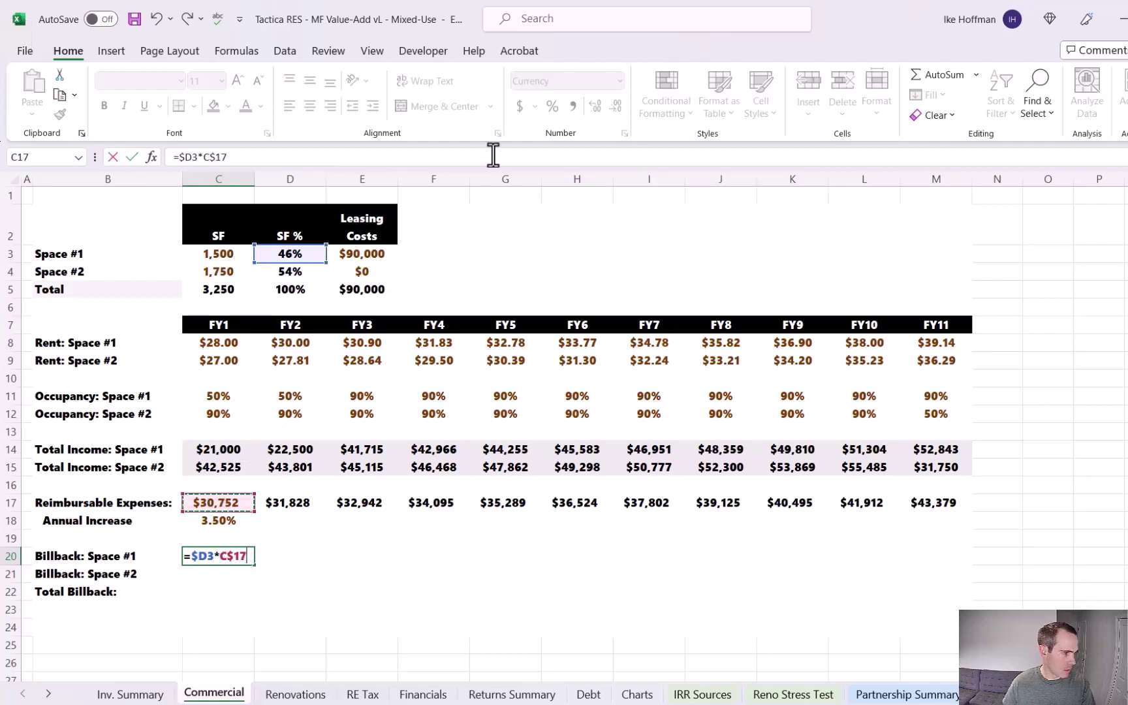
left_click(322, 155)
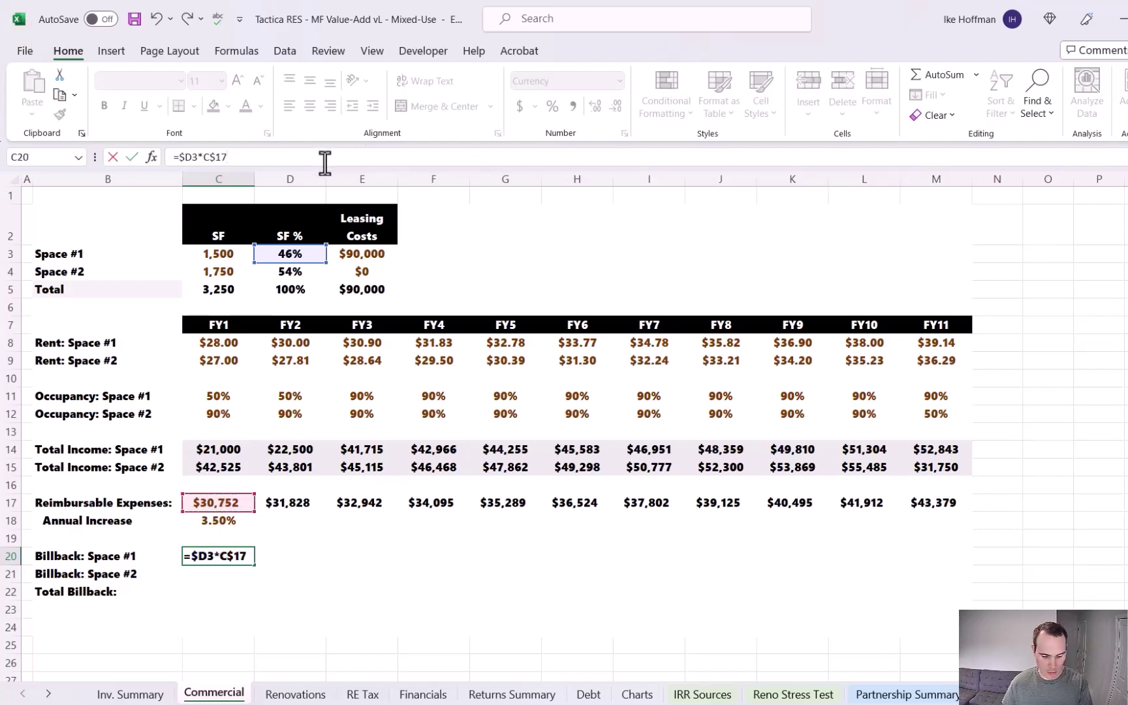
type("*")
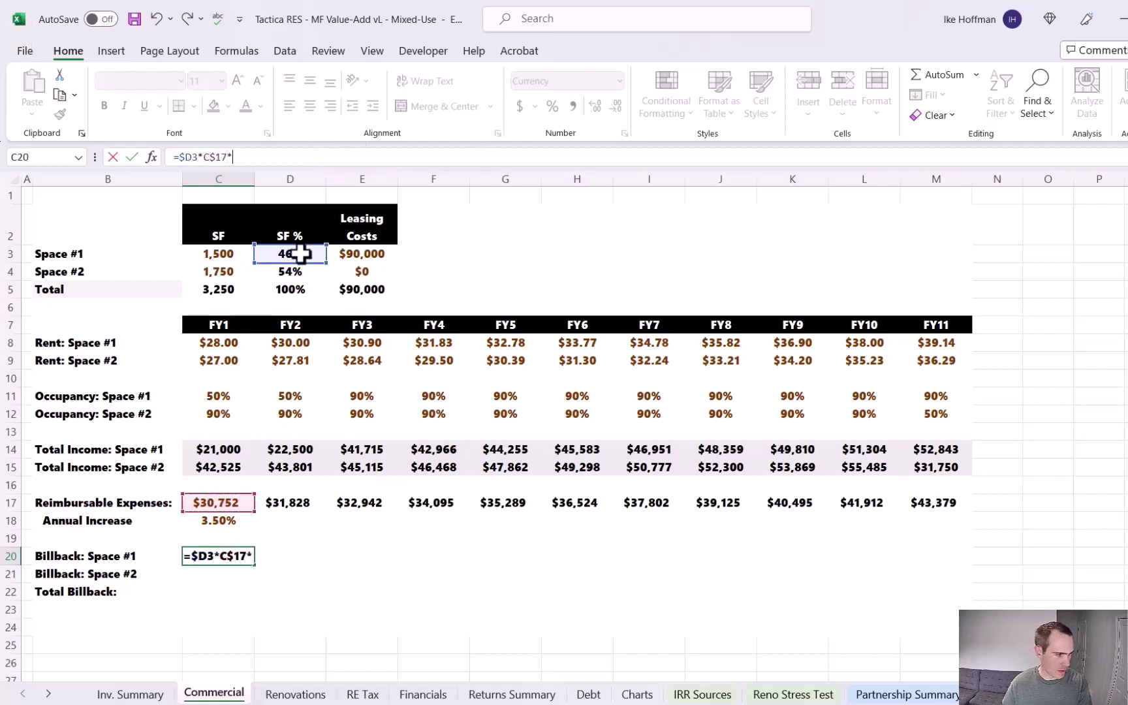
left_click(218, 396)
key("Return")
left_click(230, 556)
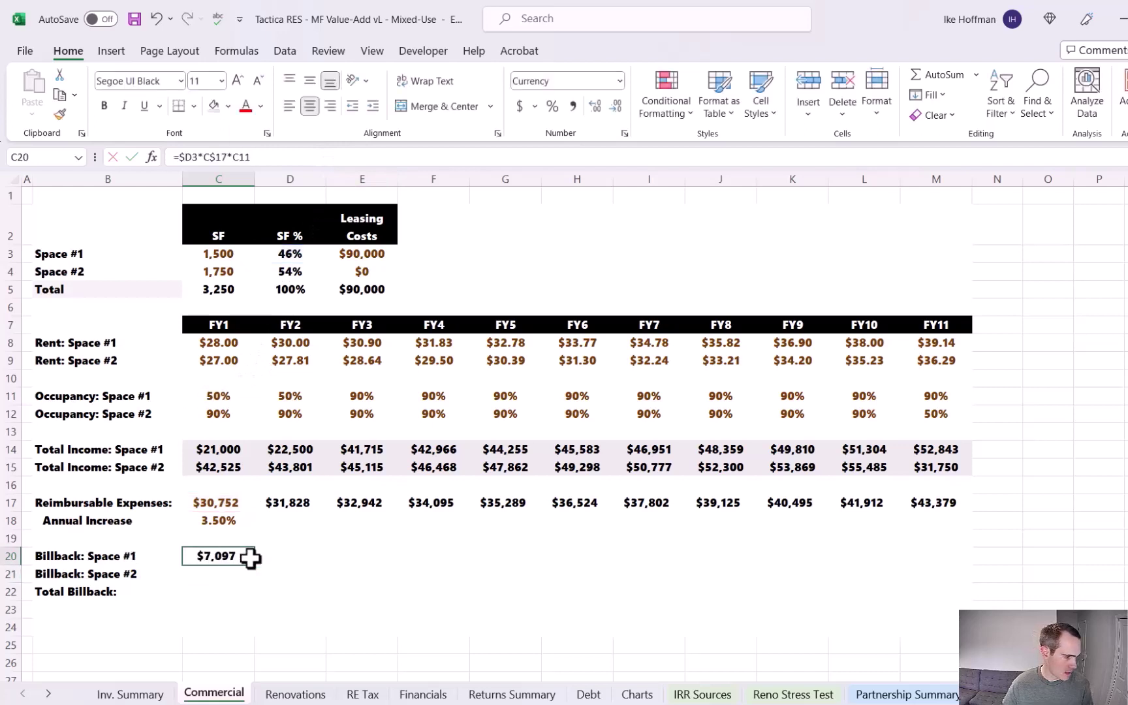
left_click_drag(255, 565, 974, 578)
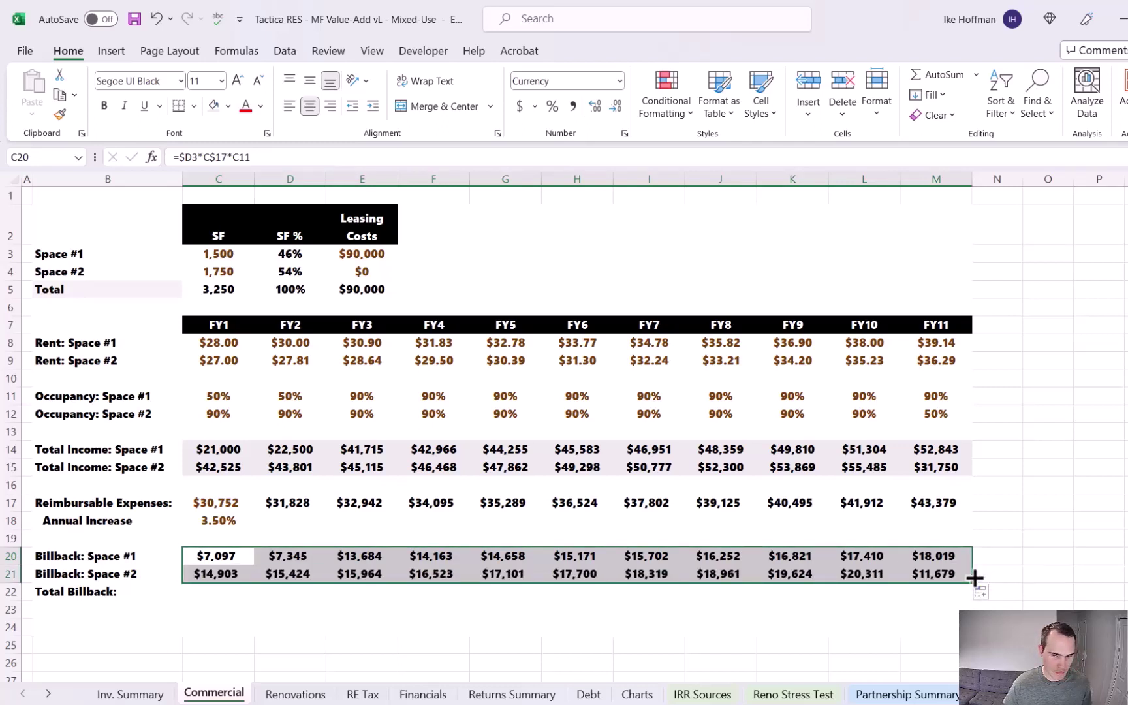
Sum both billback rows in C22 and fill the Total Billback across FY2–FY11.
left_click(222, 591)
left_click(945, 83)
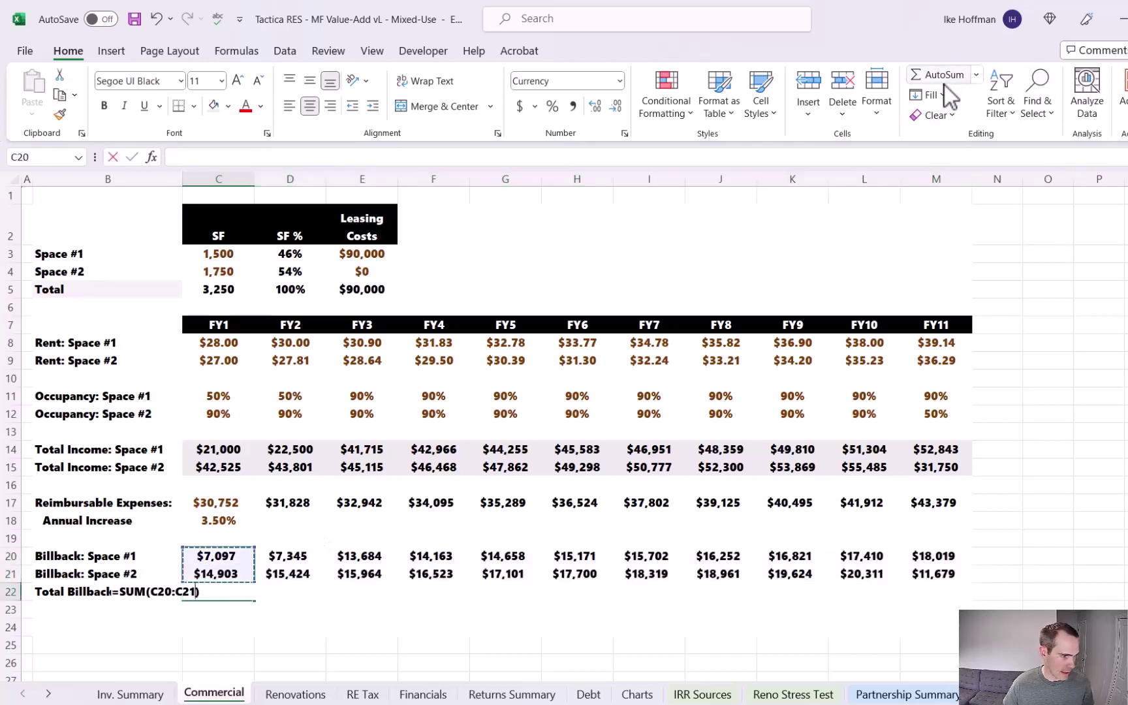
key("Return")
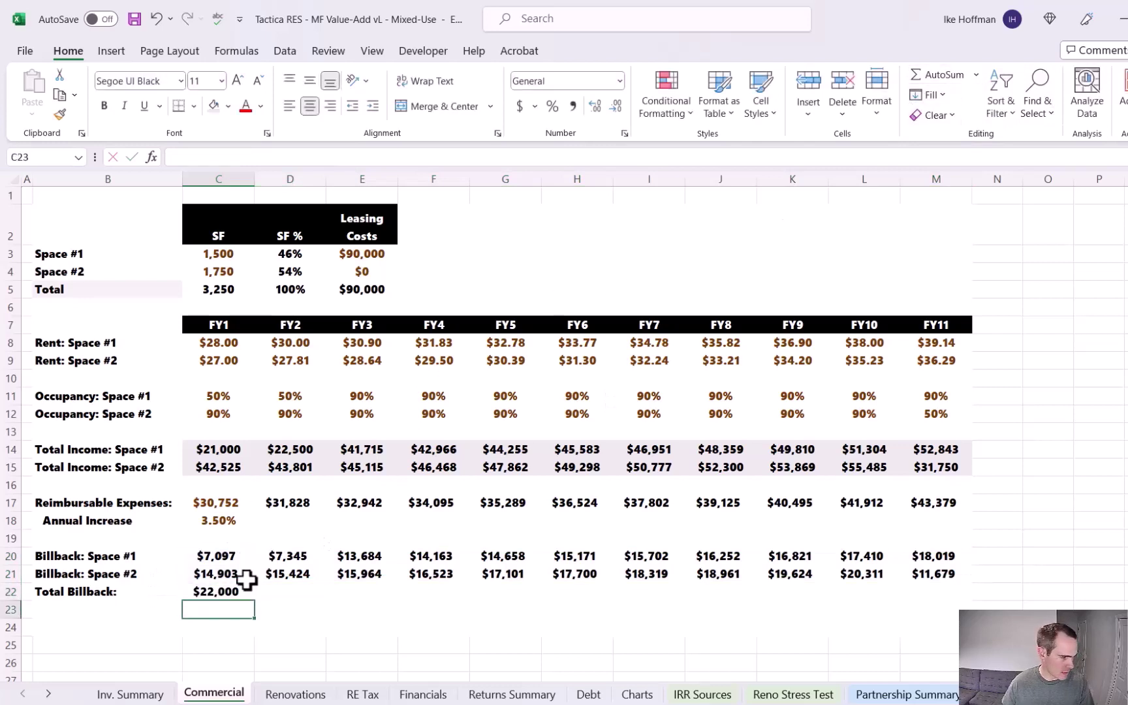
left_click(222, 592)
left_click_drag(256, 600, 969, 599)
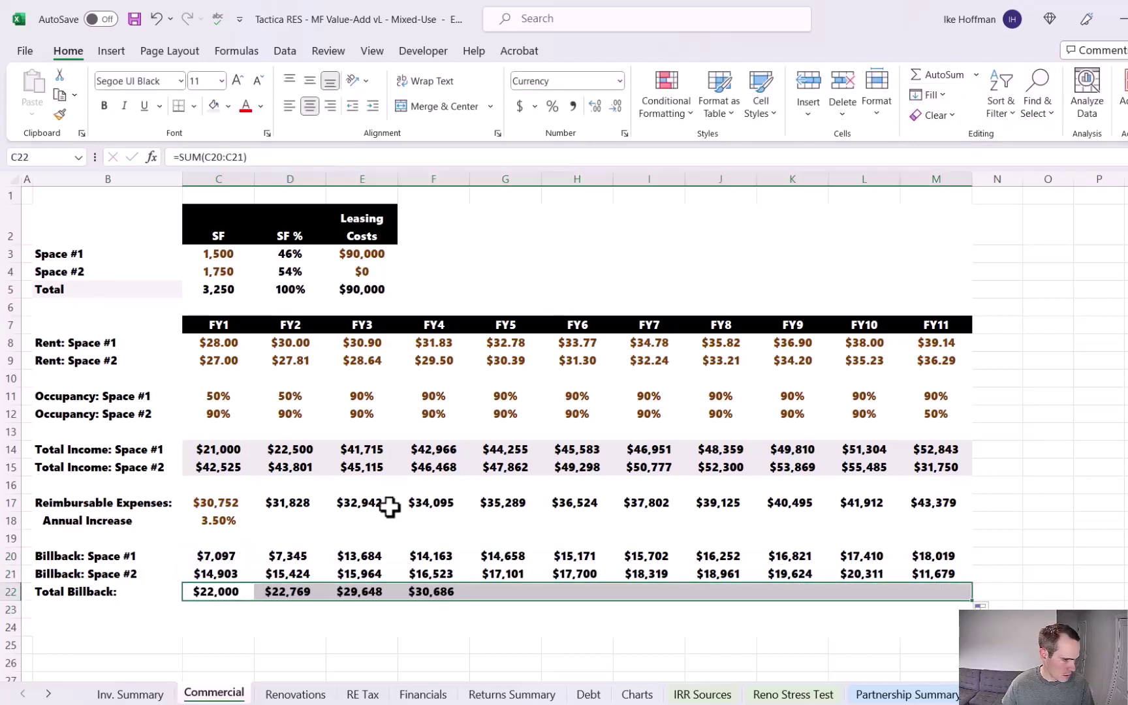
Format-paint the Total Income: Space #2 row styling onto the Total Billback row.
left_click_drag(222, 467, 944, 467)
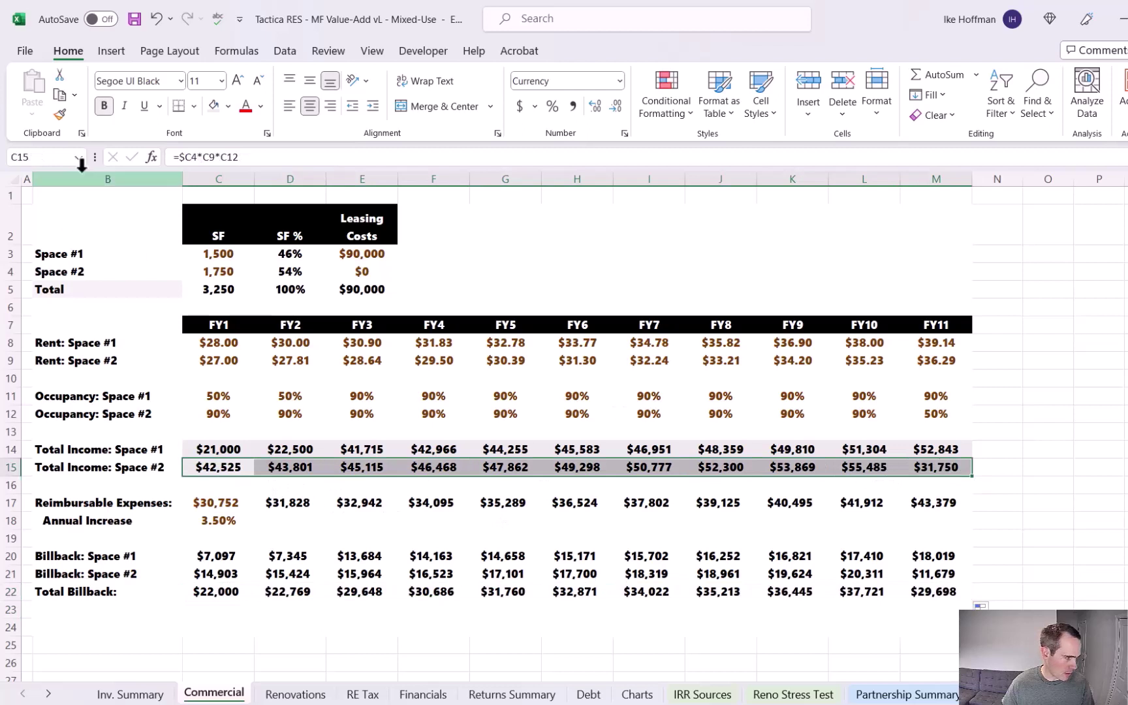
left_click(61, 115)
left_click(223, 592)
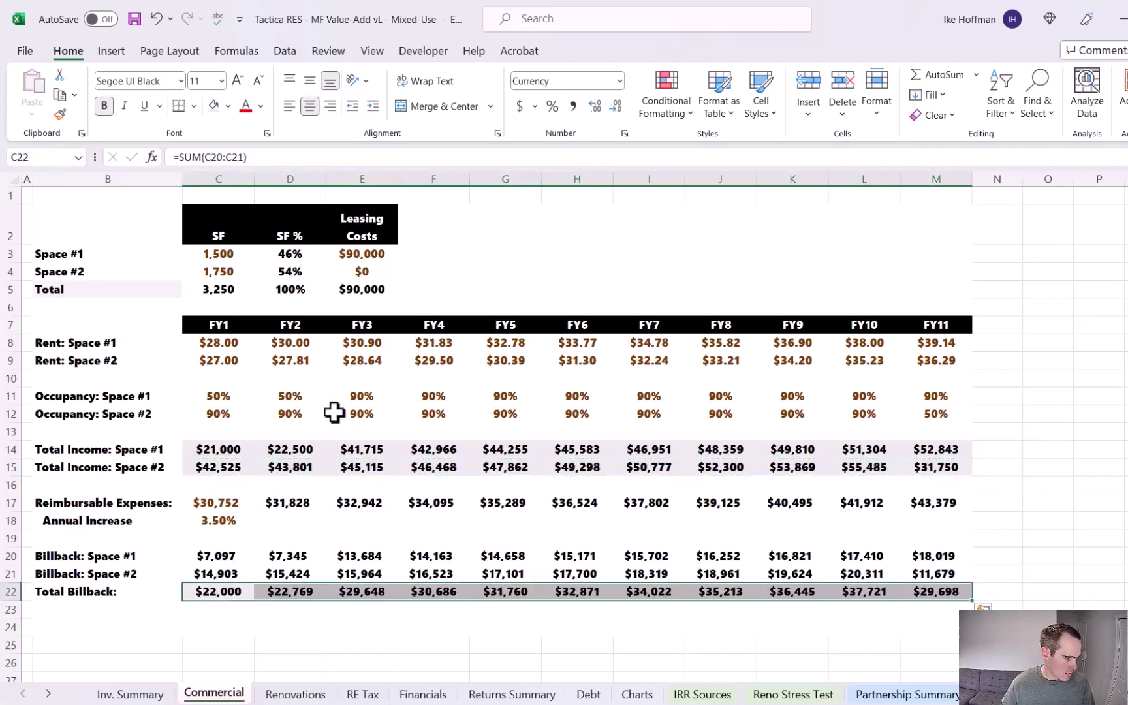
left_click(239, 538)
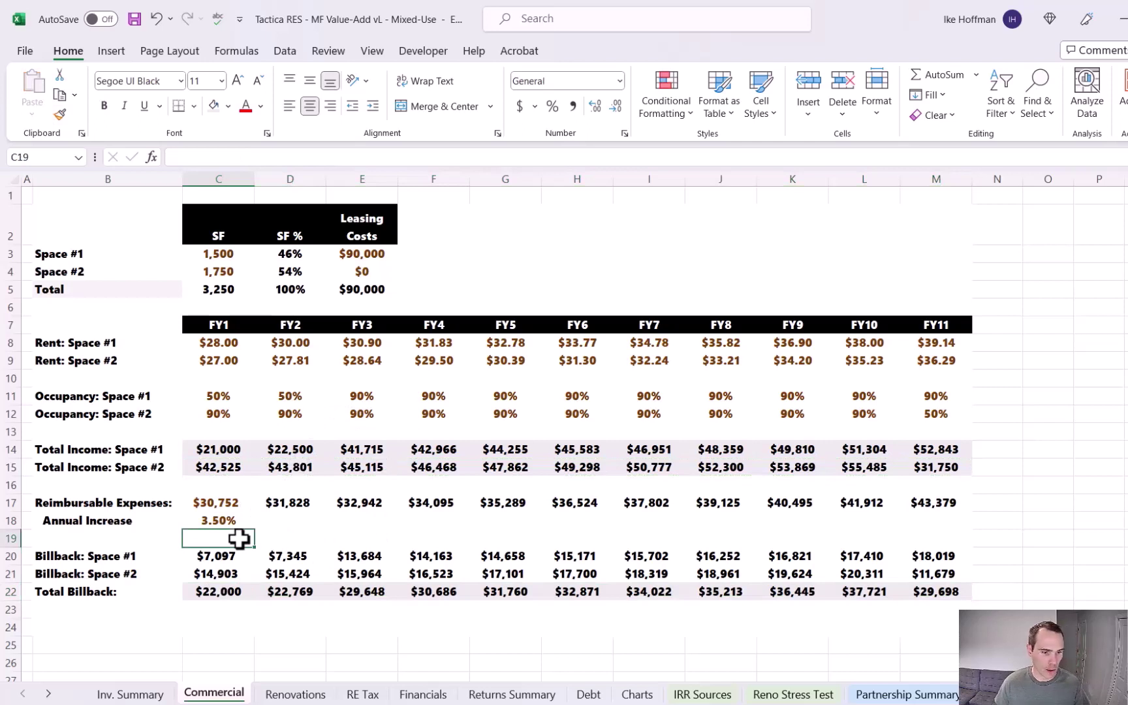
Enter =C22/C17 in C24 and copy the % Reimbursed formula across to FY11.
left_click(228, 626)
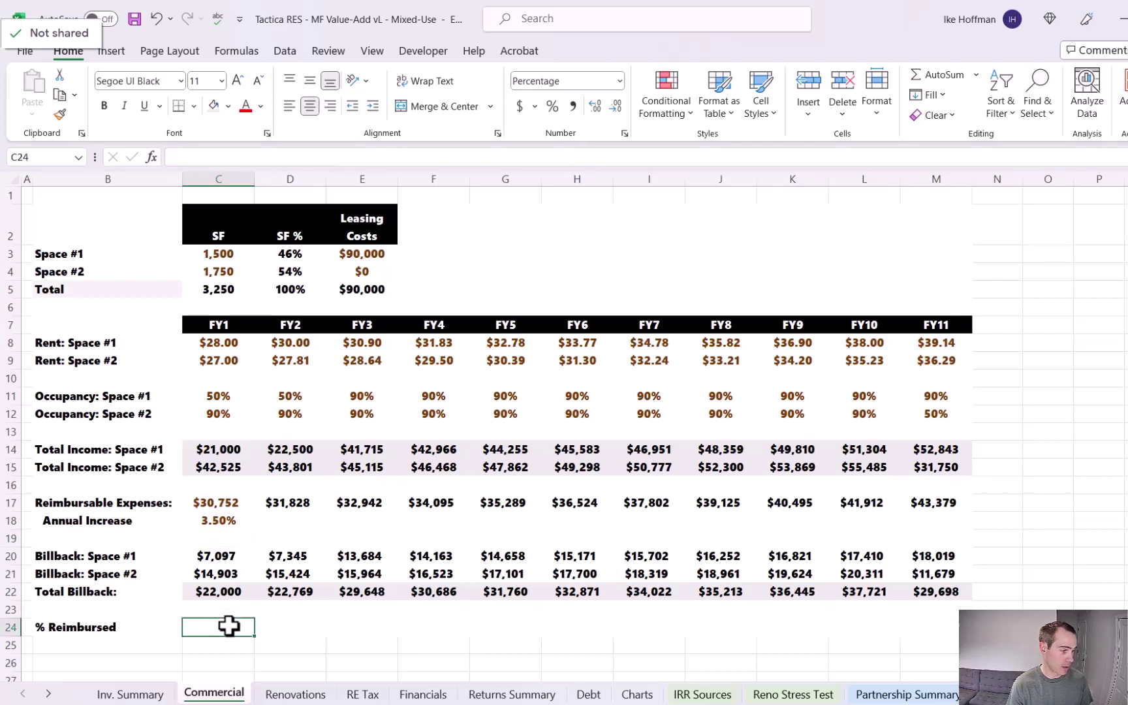
type("=")
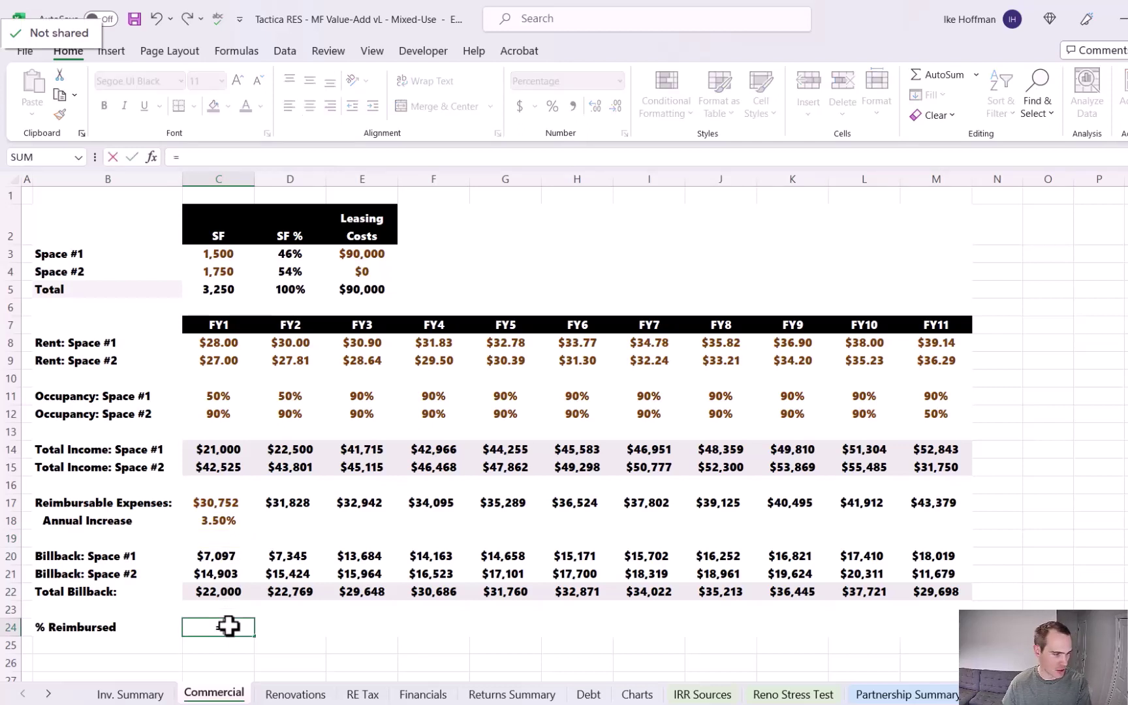
left_click(206, 590)
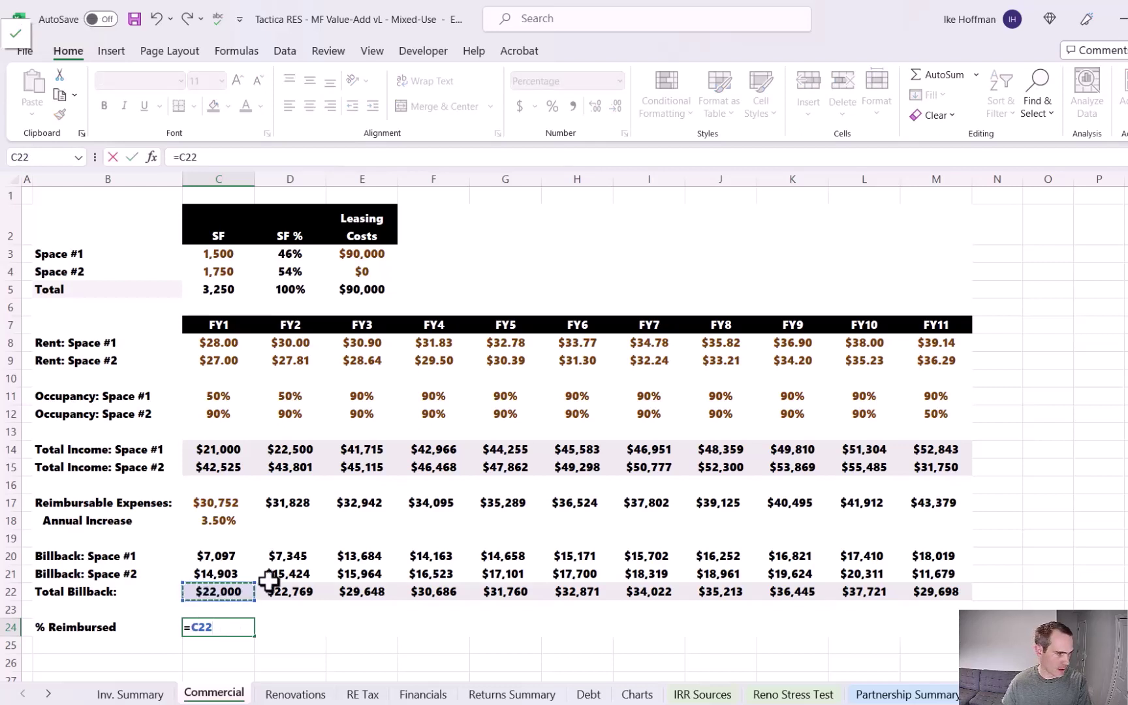
type("/")
left_click(239, 501)
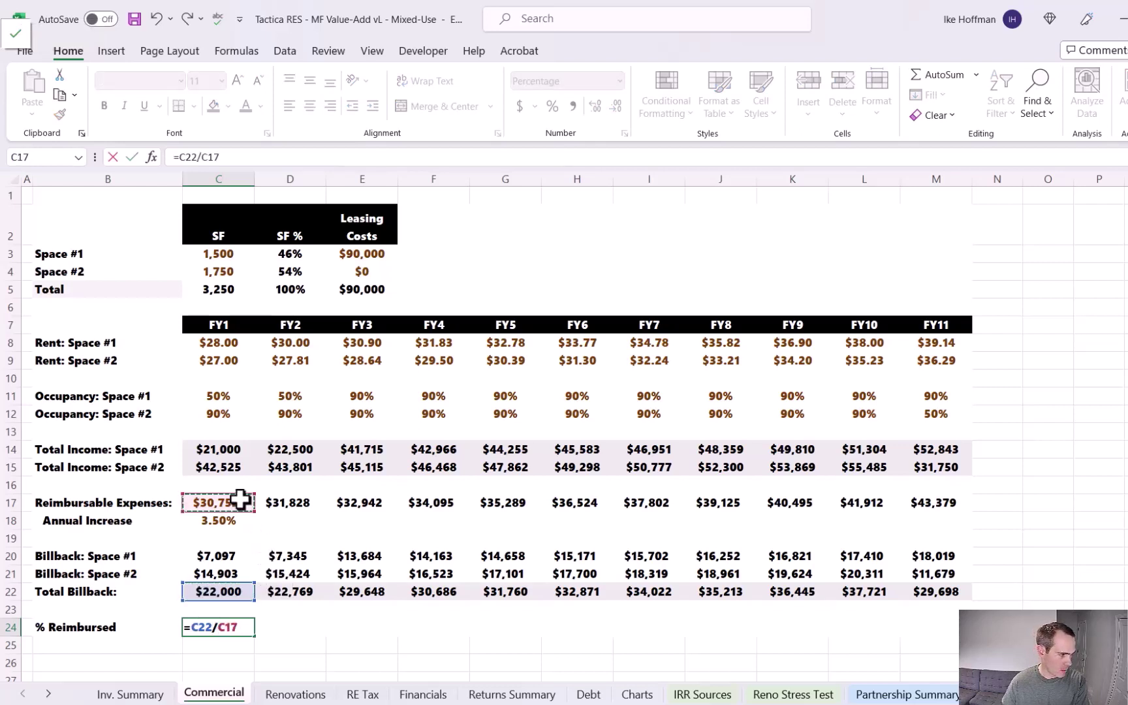
key("Return")
left_click(239, 626)
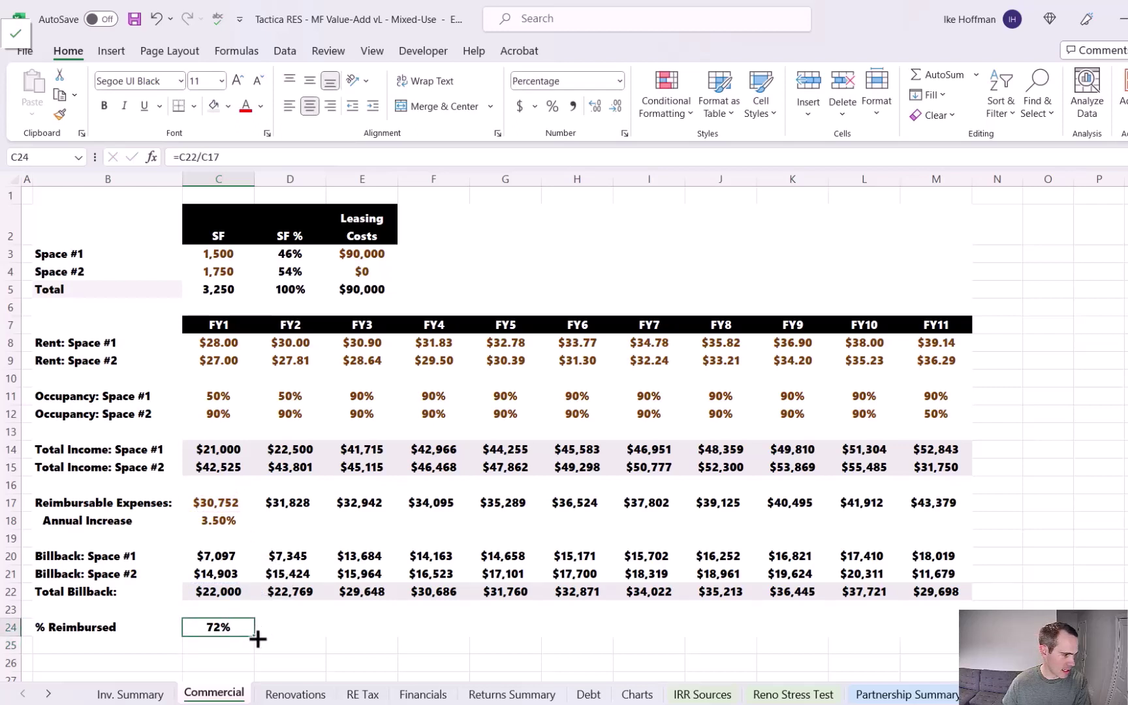
left_click_drag(258, 638, 983, 634)
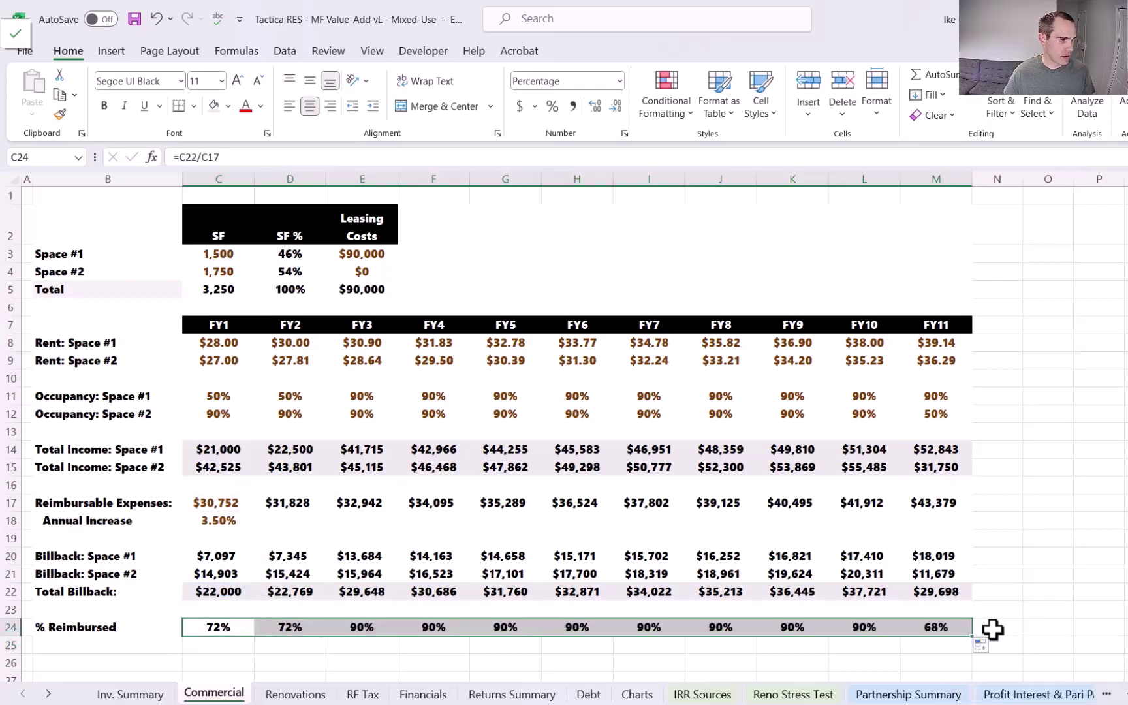
left_click(967, 626)
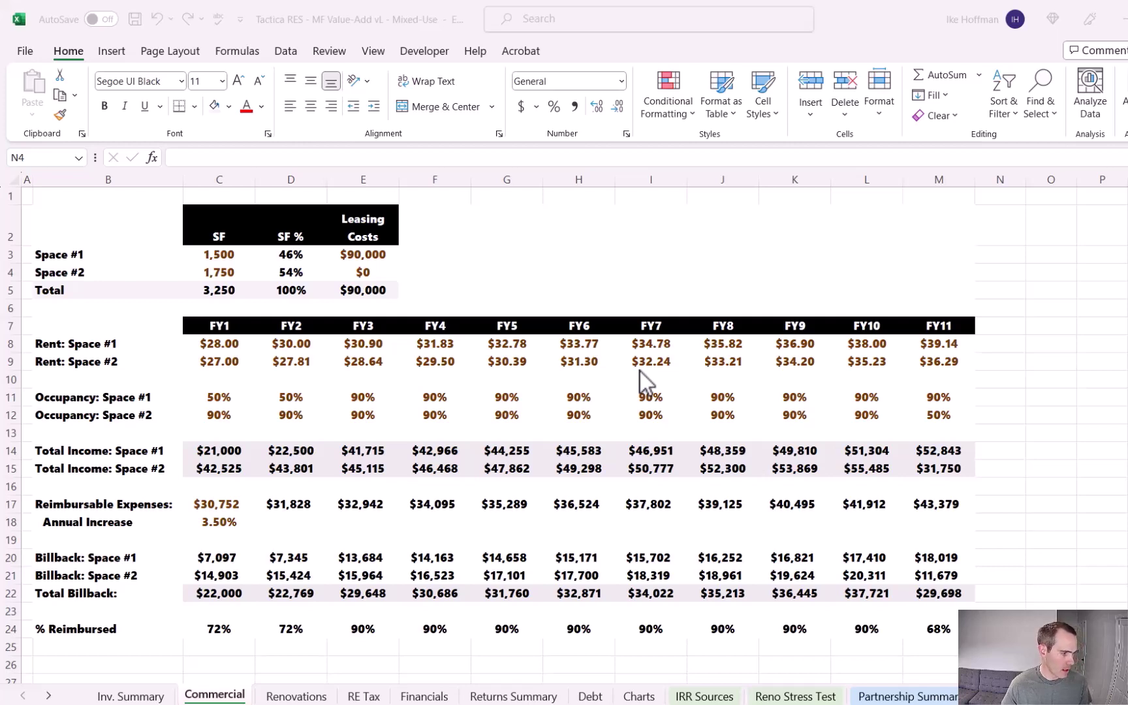
Insert a new row 26 below Other income on Financials, copying the Other row into it.
left_click(426, 696)
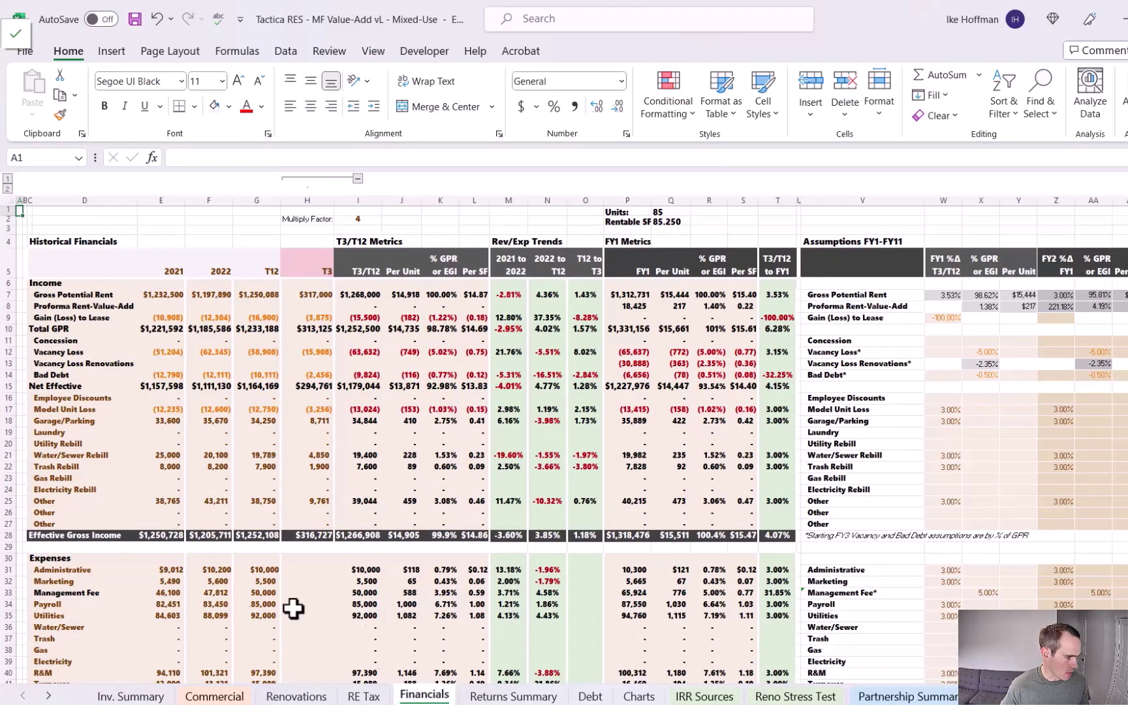
left_click(5, 512)
right_click(8, 514)
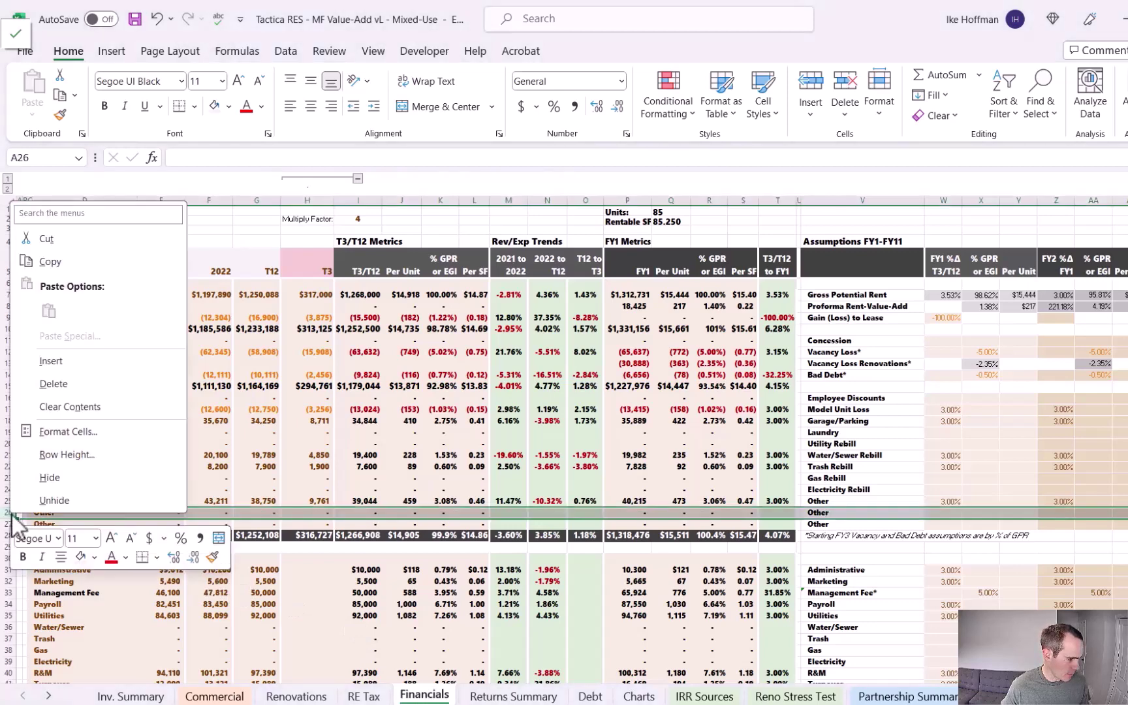
left_click(86, 359)
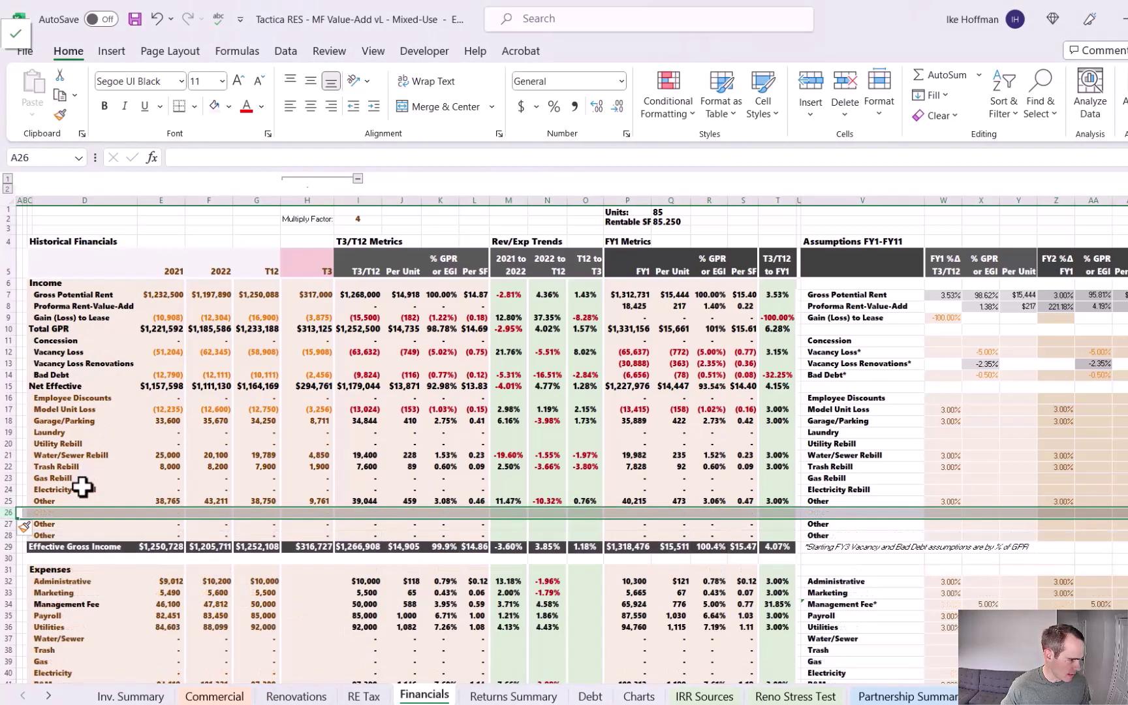
left_click_drag(59, 501, 1082, 522)
left_click(960, 444)
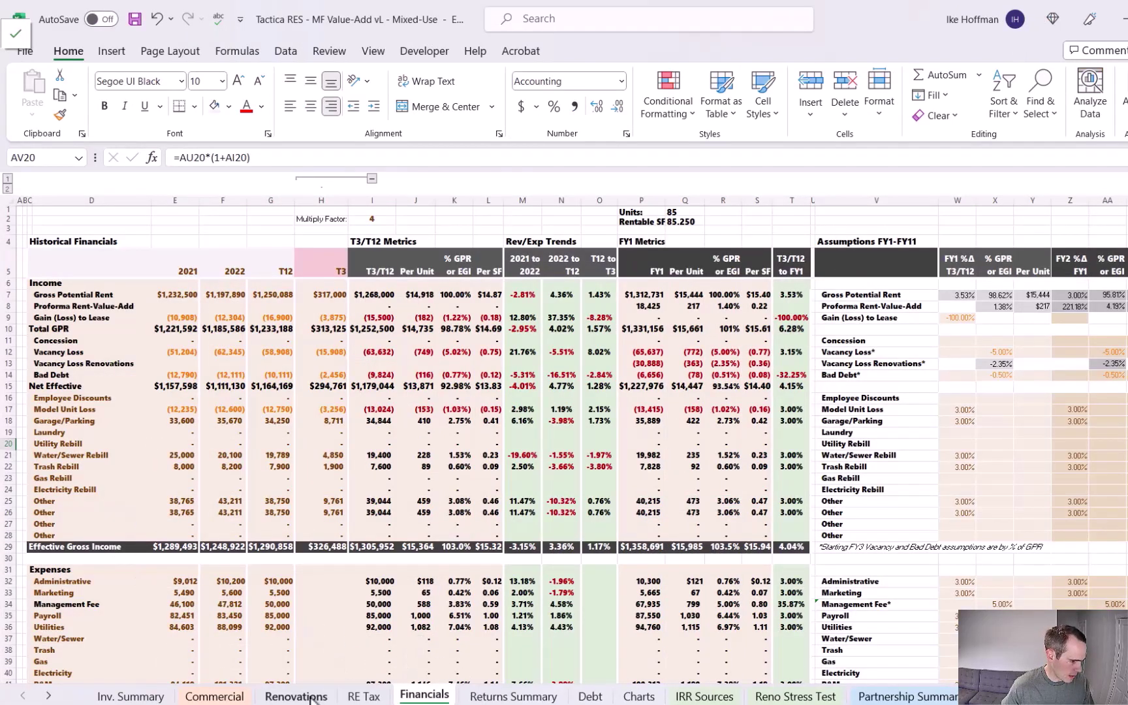
Paste the two Total Income labels from Commercial as values and clear row 26's leftover figures.
left_click(214, 696)
left_click_drag(106, 451, 106, 467)
key("ctrl+c")
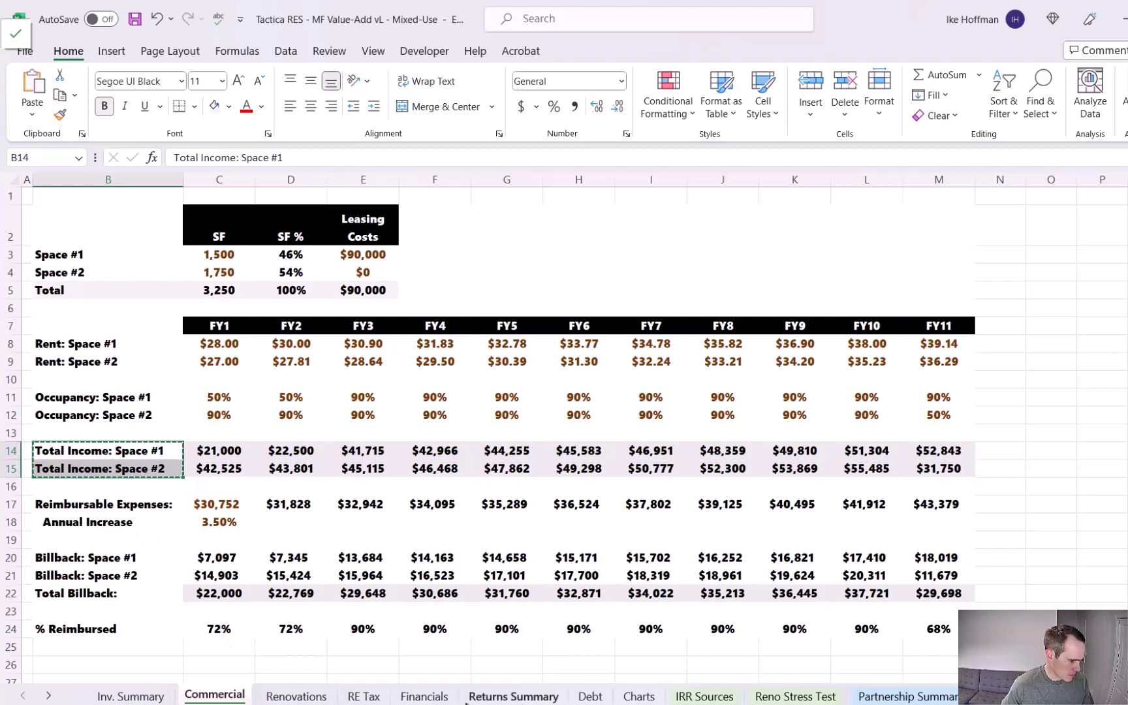
key("ctrl+Page_Down")
key("ctrl+Page_Down")
key("ctrl+Page_Down")
key("ctrl+alt+v")
left_click(268, 232)
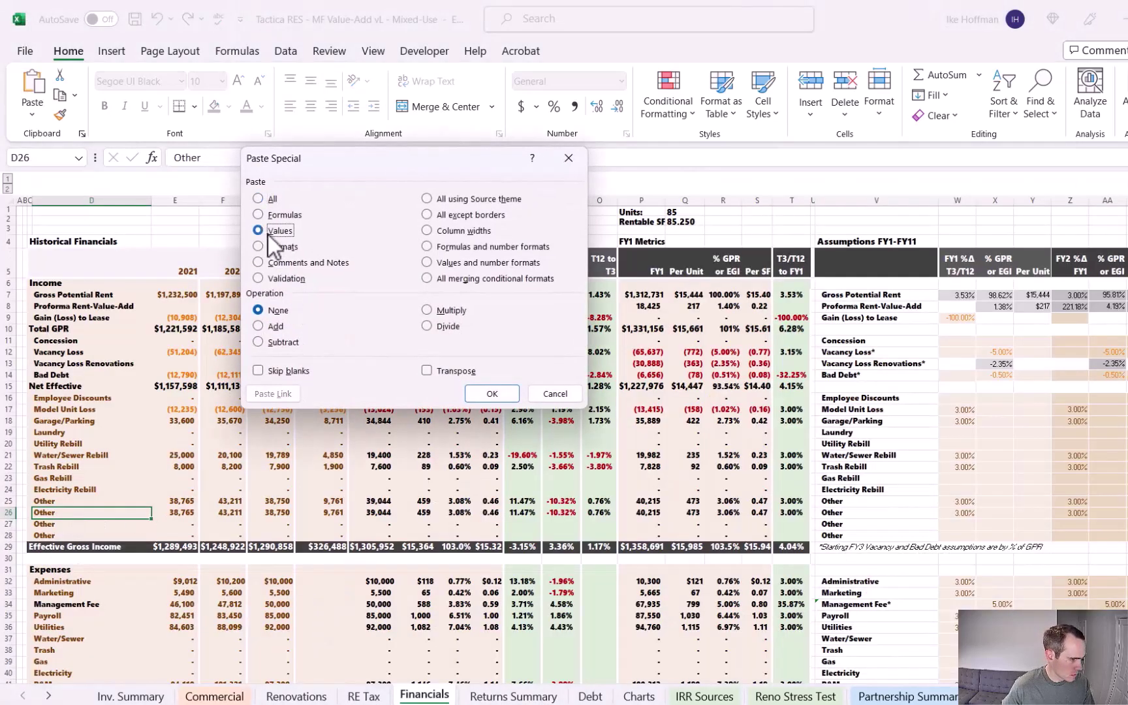
left_click(495, 400)
key("Right")
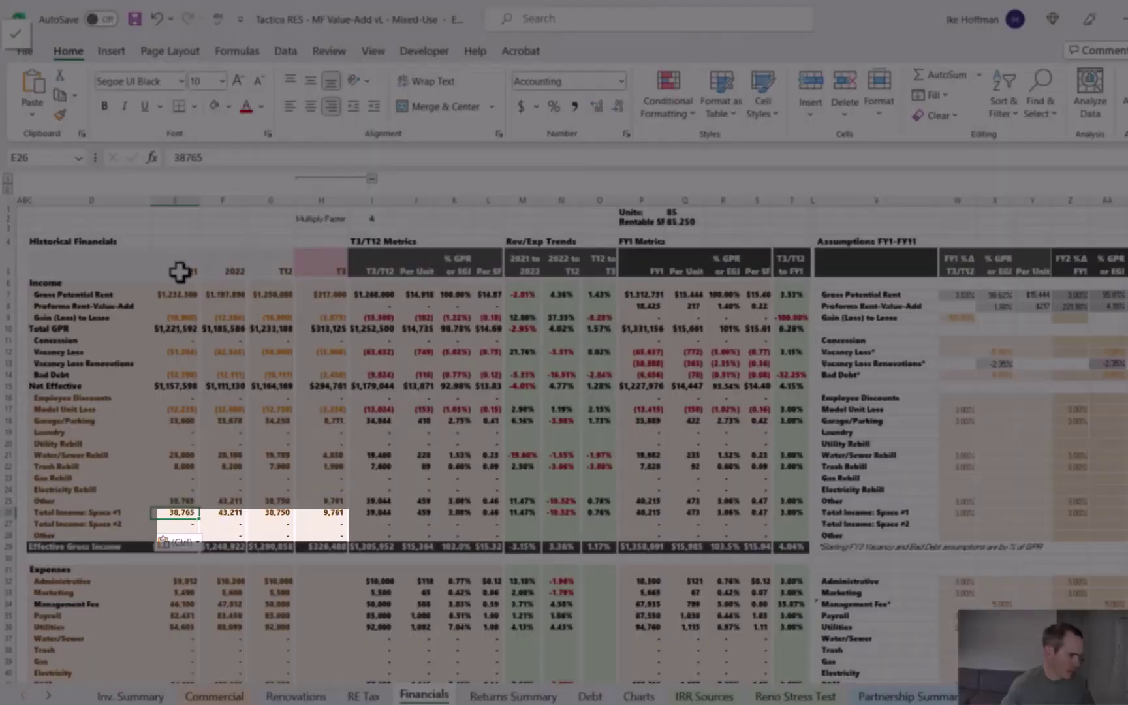
left_click_drag(181, 514, 309, 516)
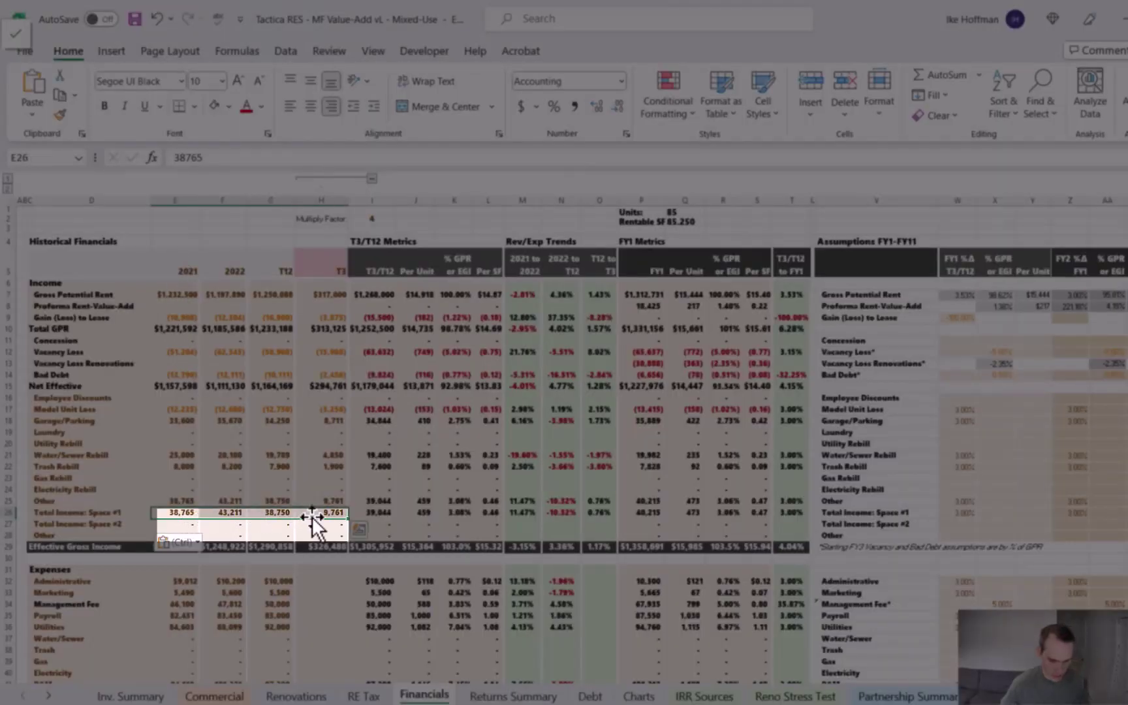
key("Delete")
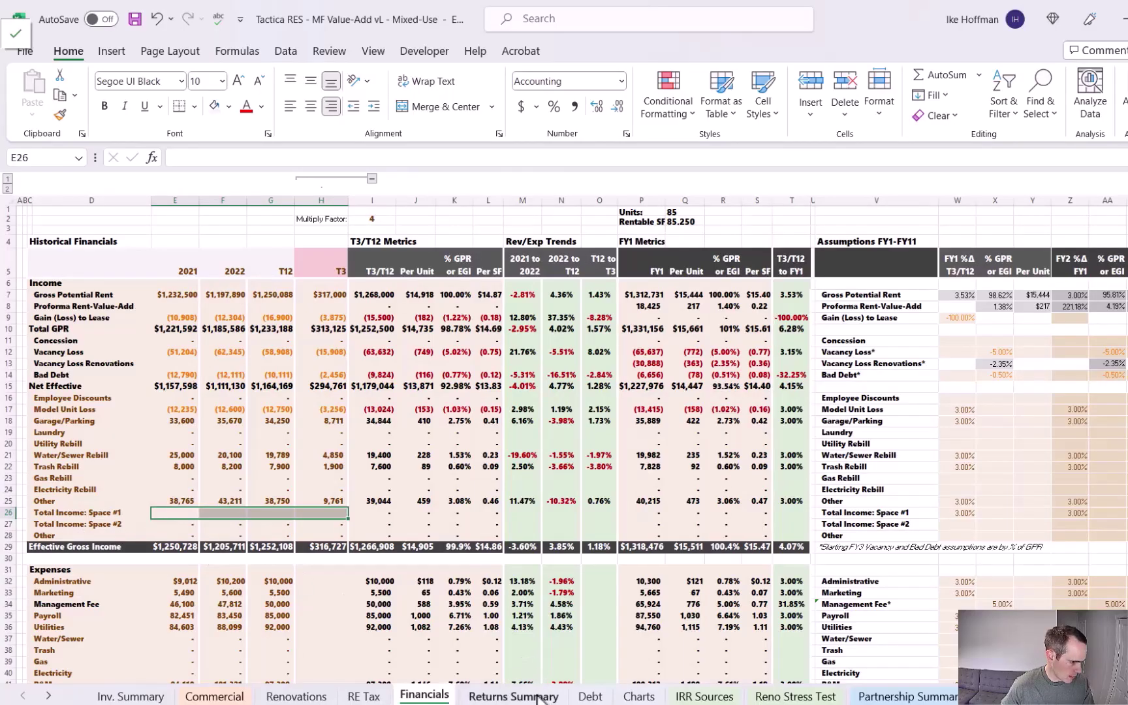
Paste the Total Billback: label from Commercial as a value below the income labels.
left_click(214, 696)
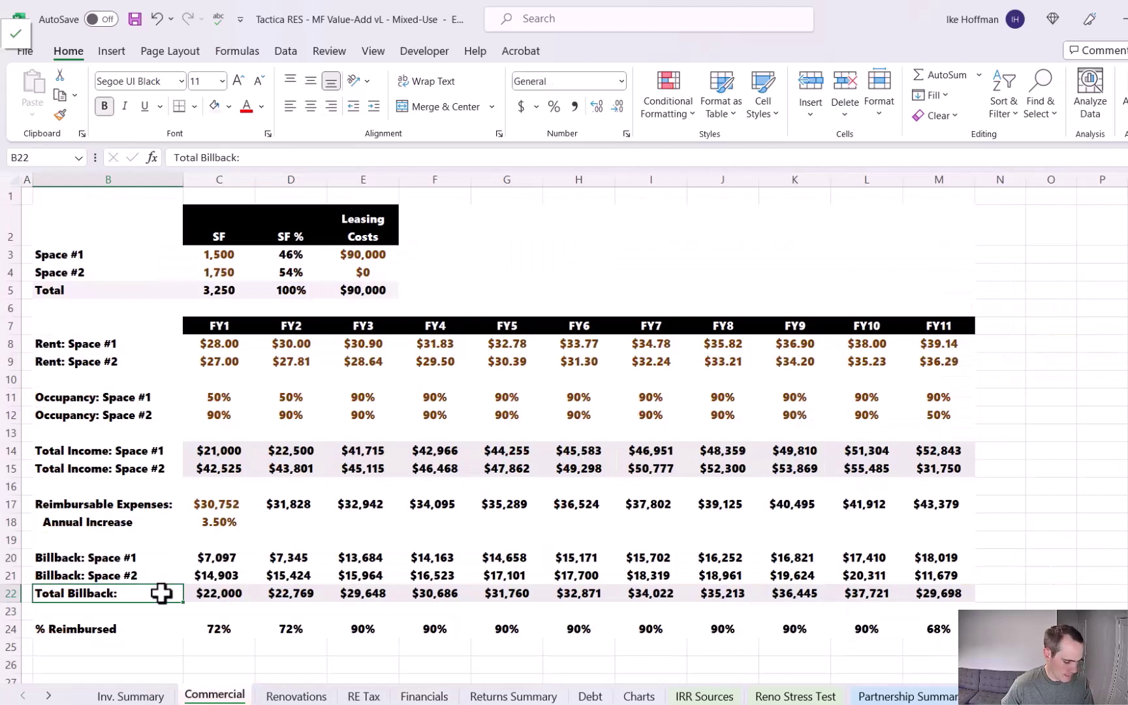
key("ctrl+c")
key("ctrl+Page_Down")
key("ctrl+Page_Down")
key("ctrl+Page_Down")
key("ctrl+alt+v")
left_click(267, 231)
left_click(506, 391)
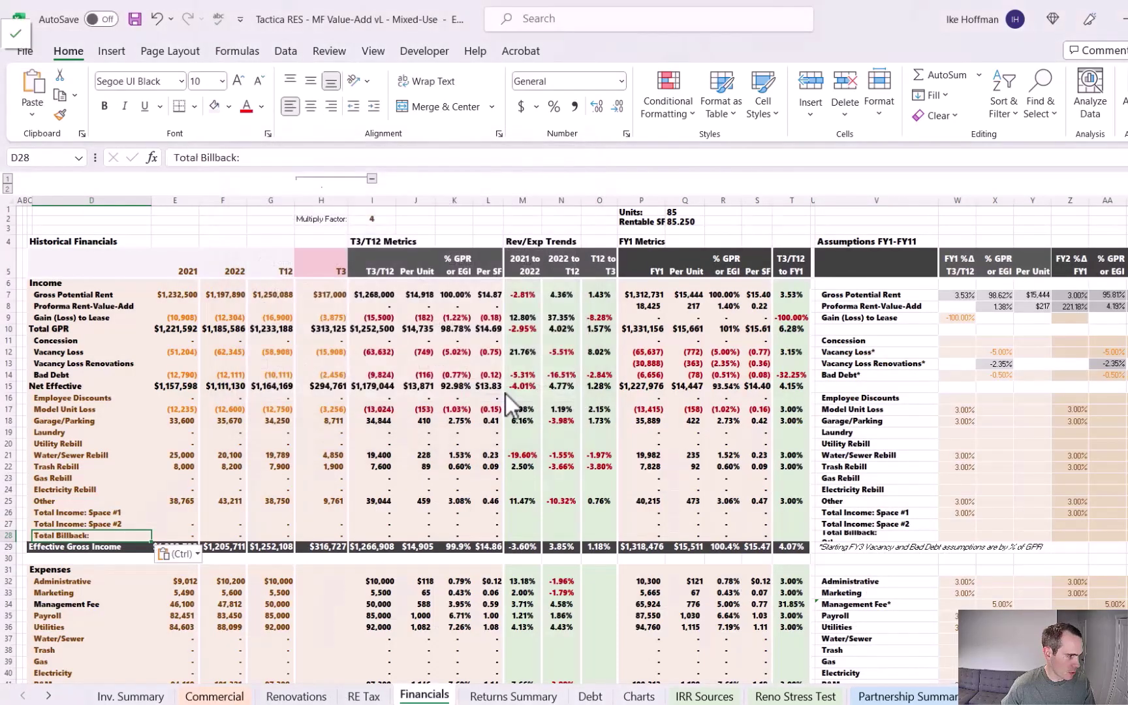
key("Escape")
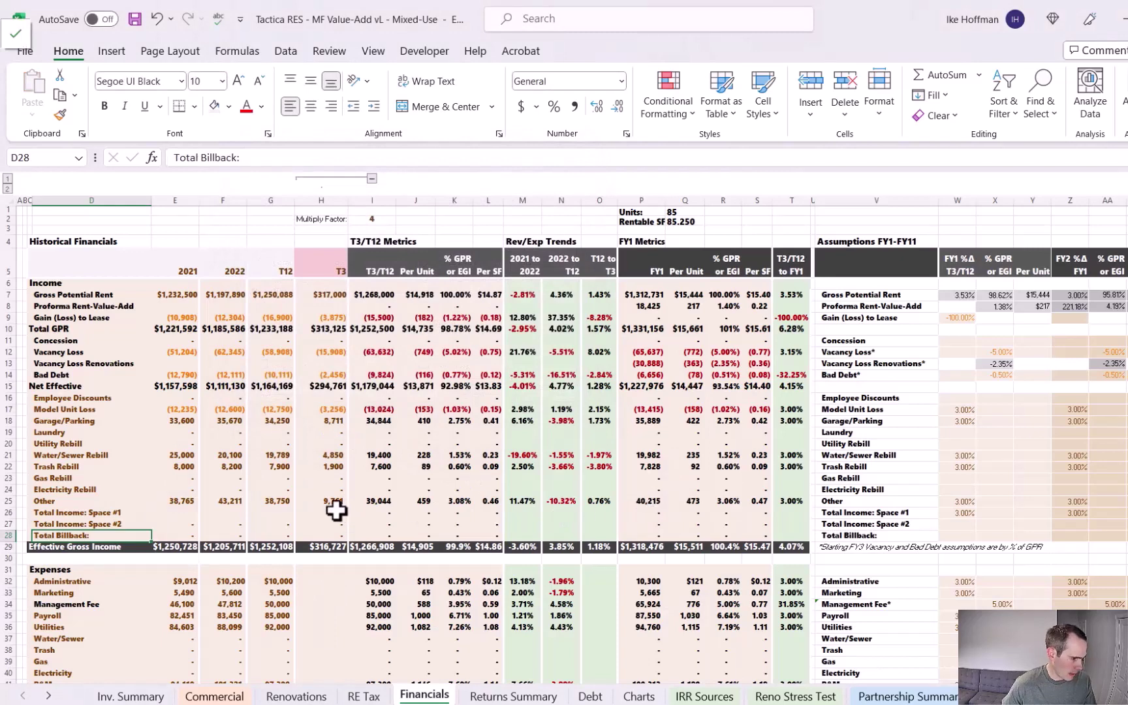
left_click(189, 514)
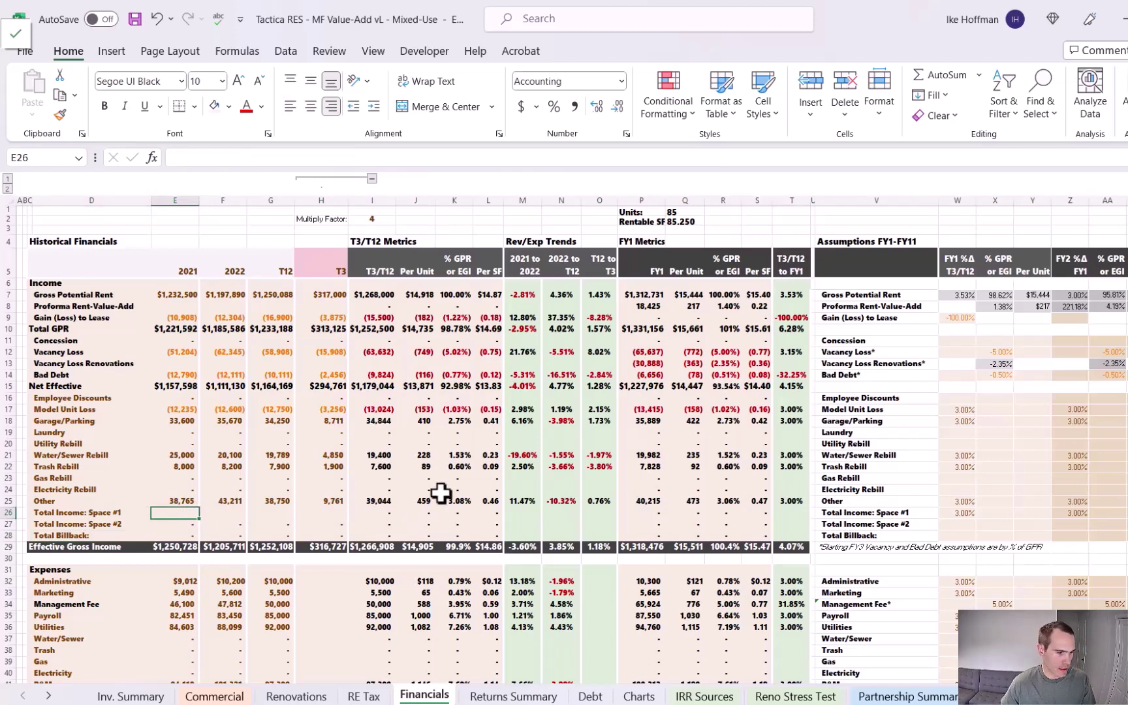
Link FY1 Space #1 income, Space #2 income and Total Billback to Commercial's FY1 values (21,000, 42,525, 22,000).
left_click(654, 512)
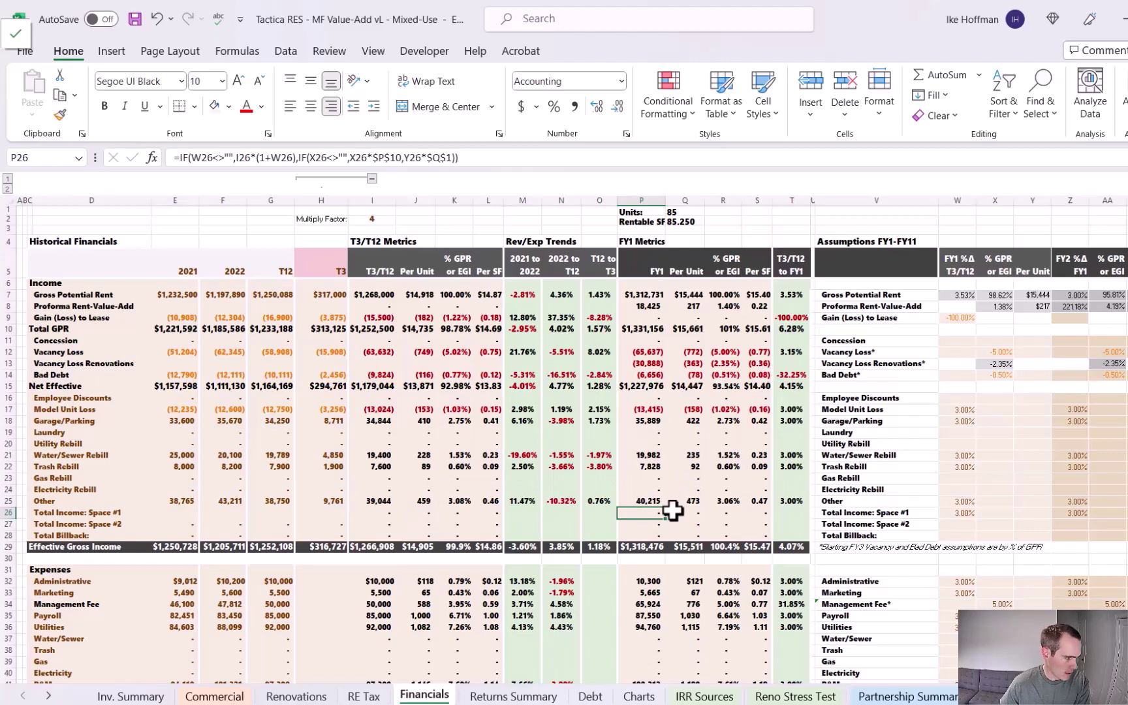
type("=")
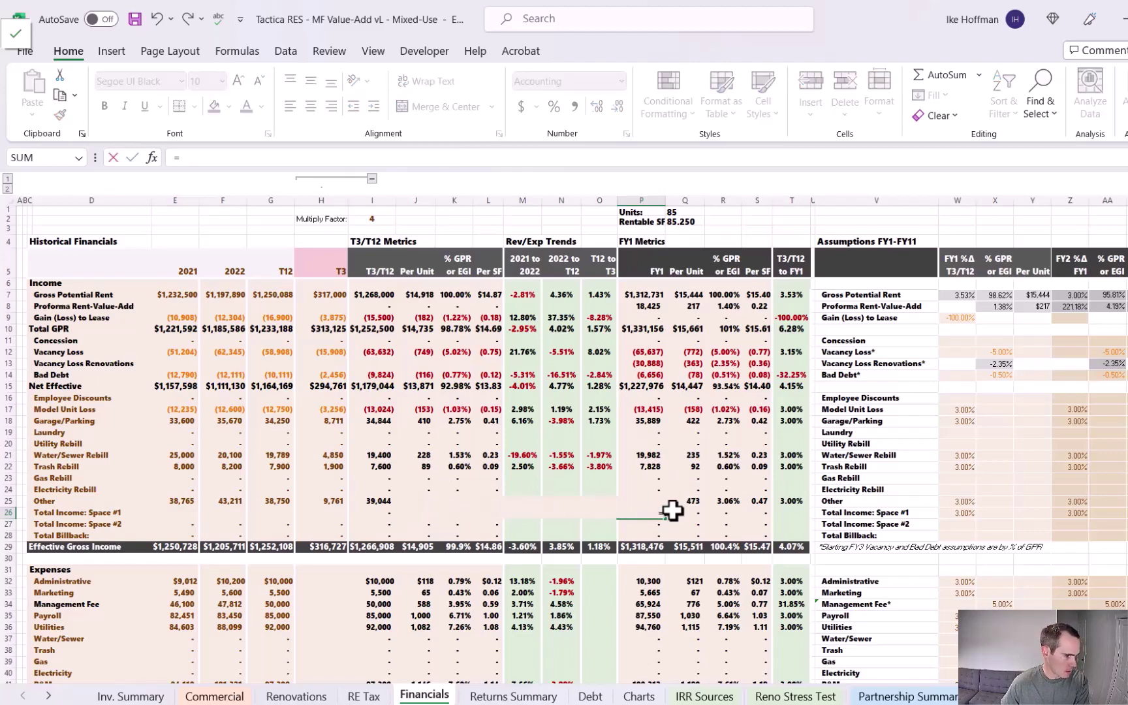
left_click(214, 696)
left_click(213, 451)
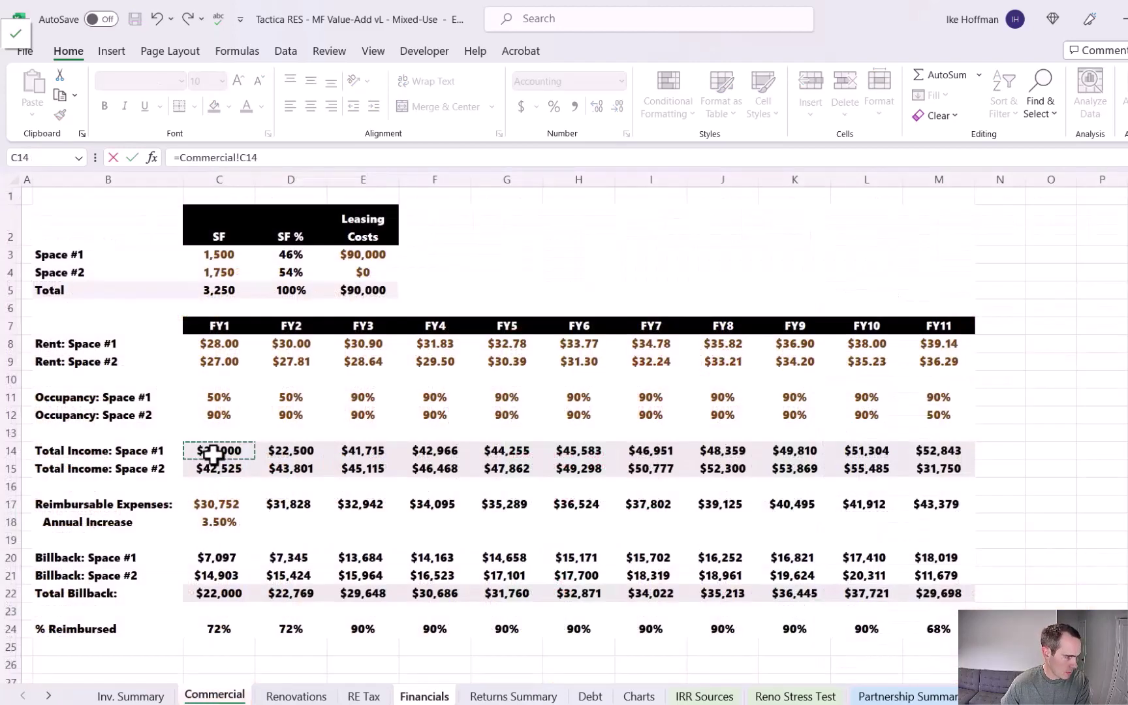
key("Return")
type("=")
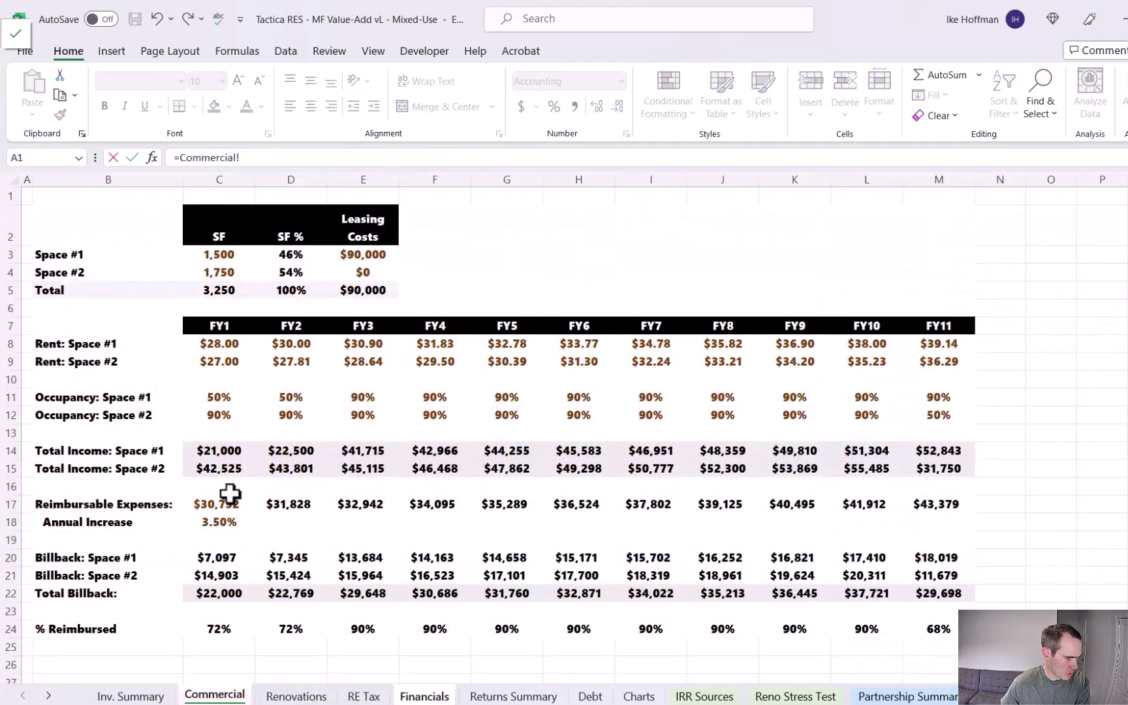
left_click(220, 468)
key("Return")
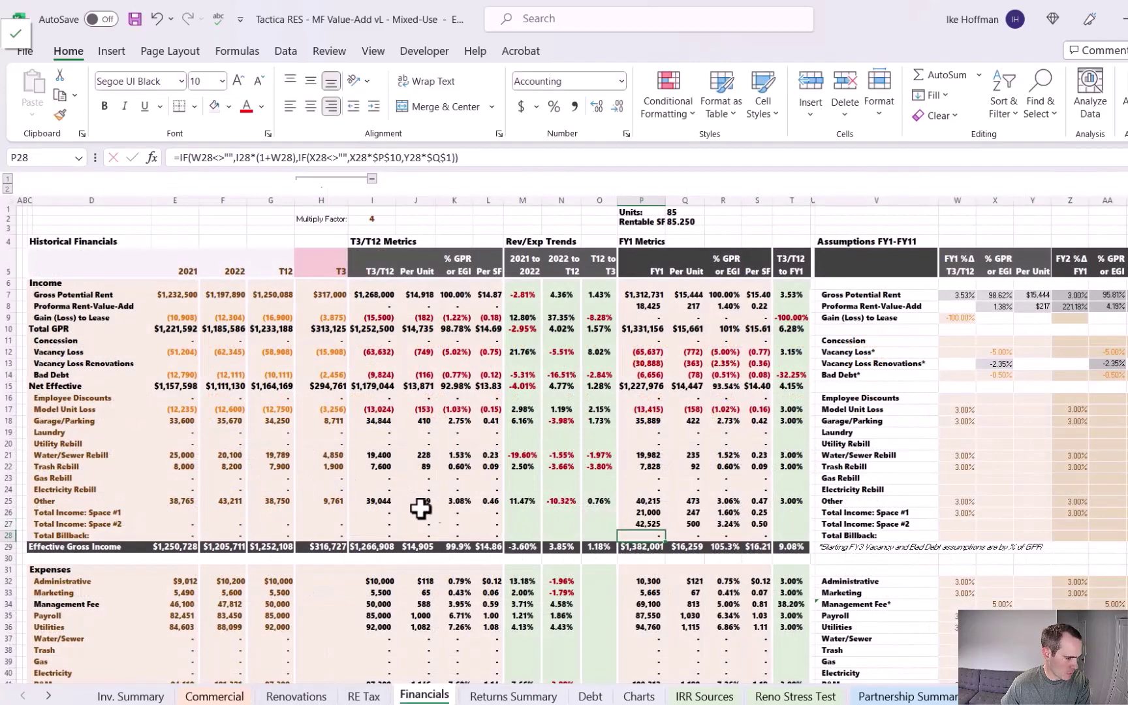
type("=")
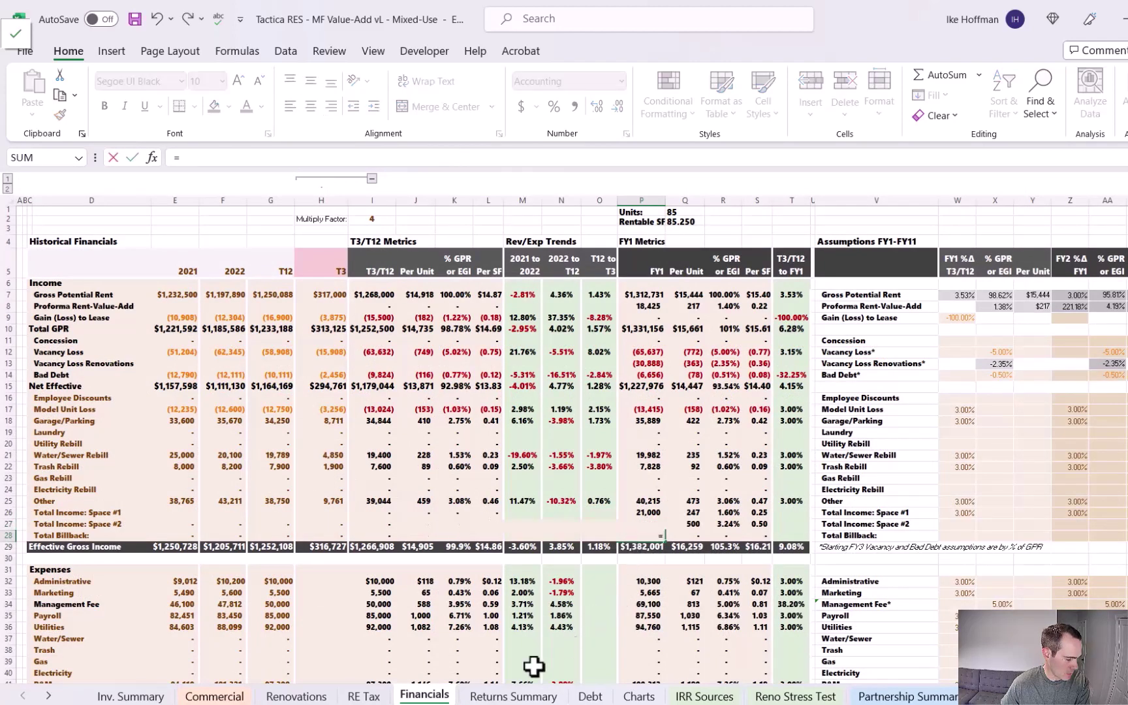
left_click(215, 696)
left_click(238, 593)
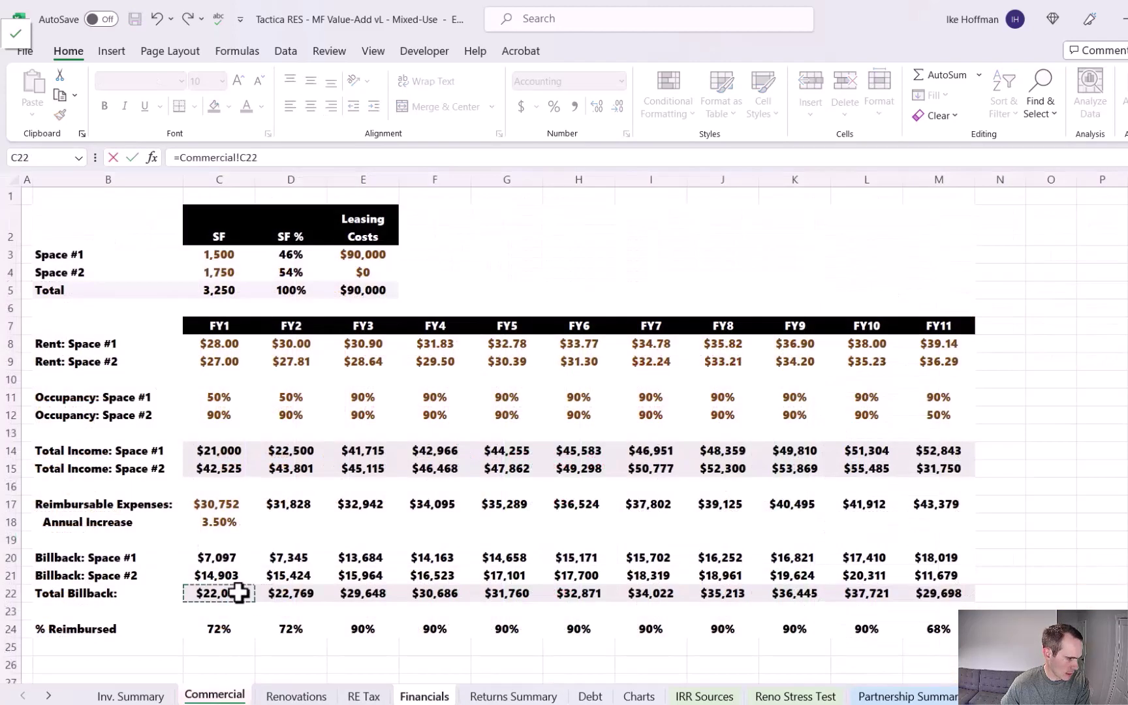
key("Return")
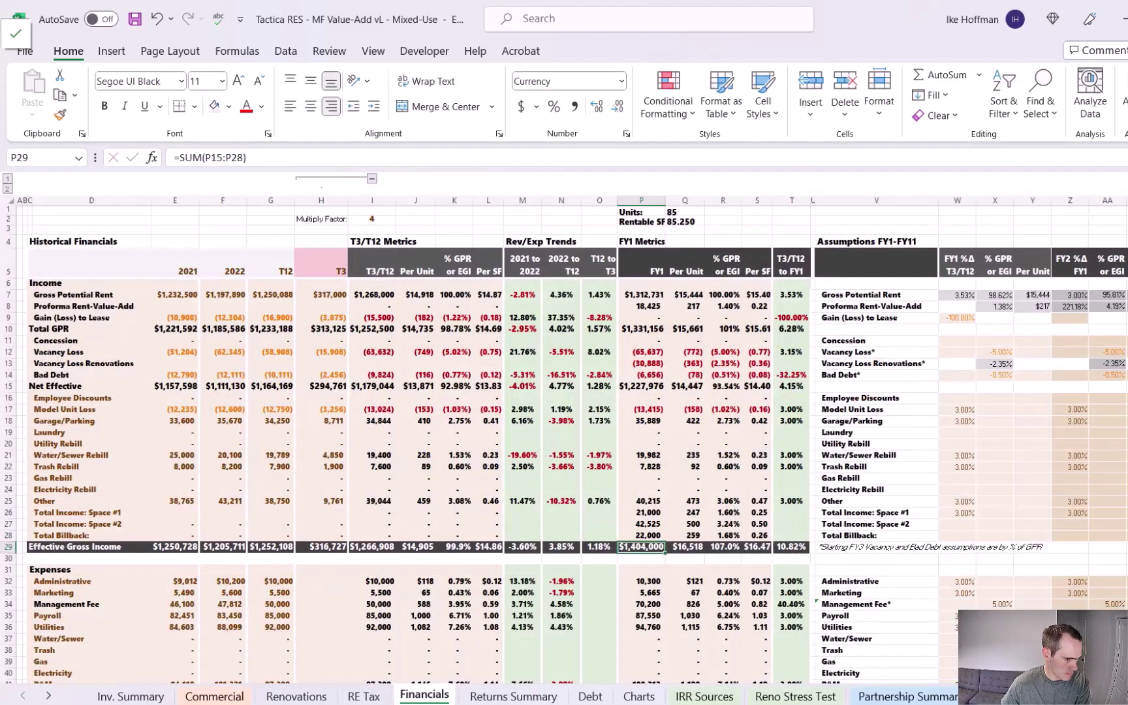
Link FY2 Space #1 and Space #2 income on Financials to Commercial's FY2 totals.
scroll(573, 428, "right", 6)
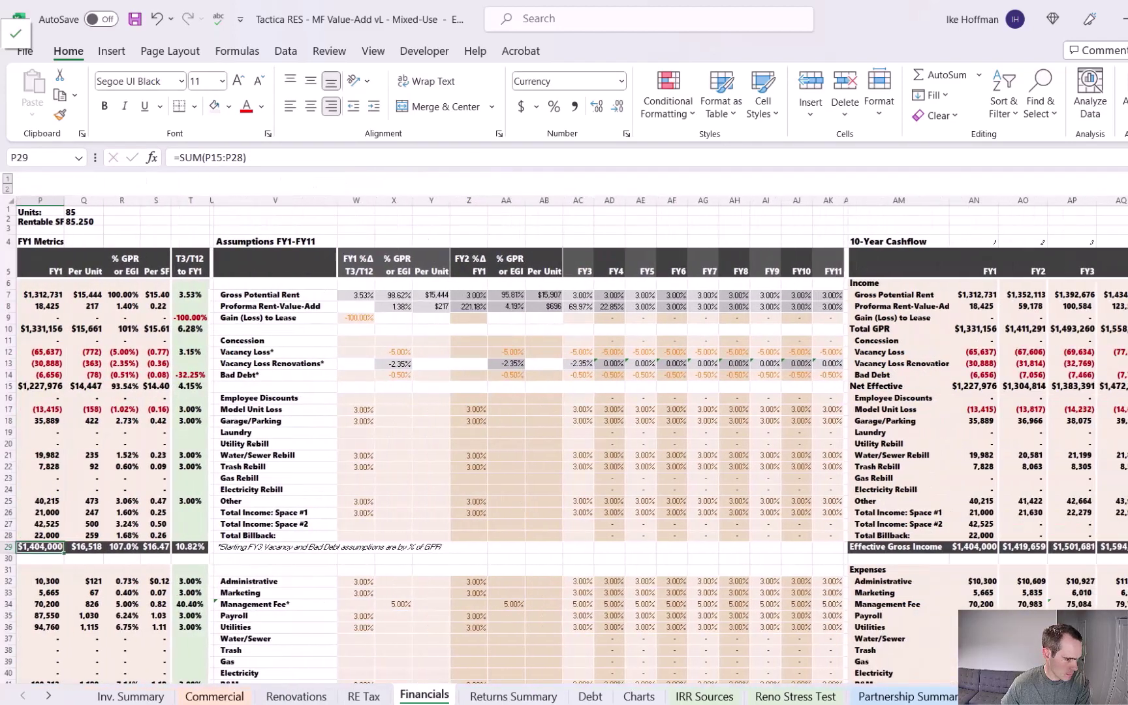
scroll(572, 440, "right", 3)
left_click(899, 513)
type("=")
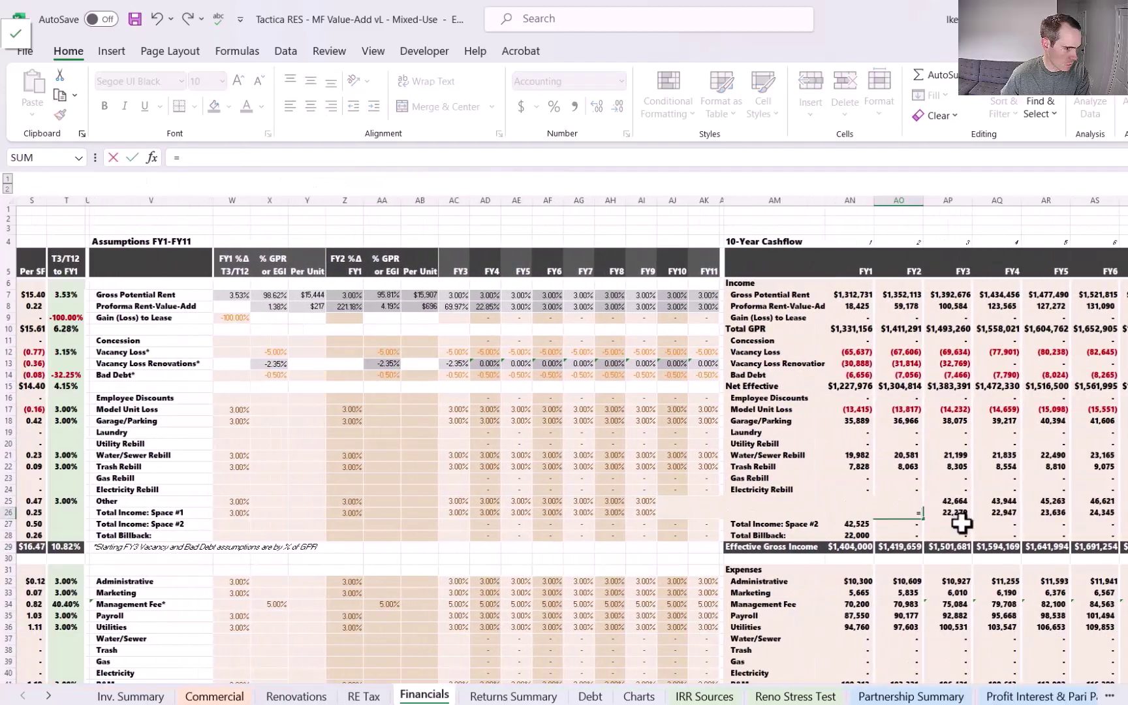
left_click(214, 696)
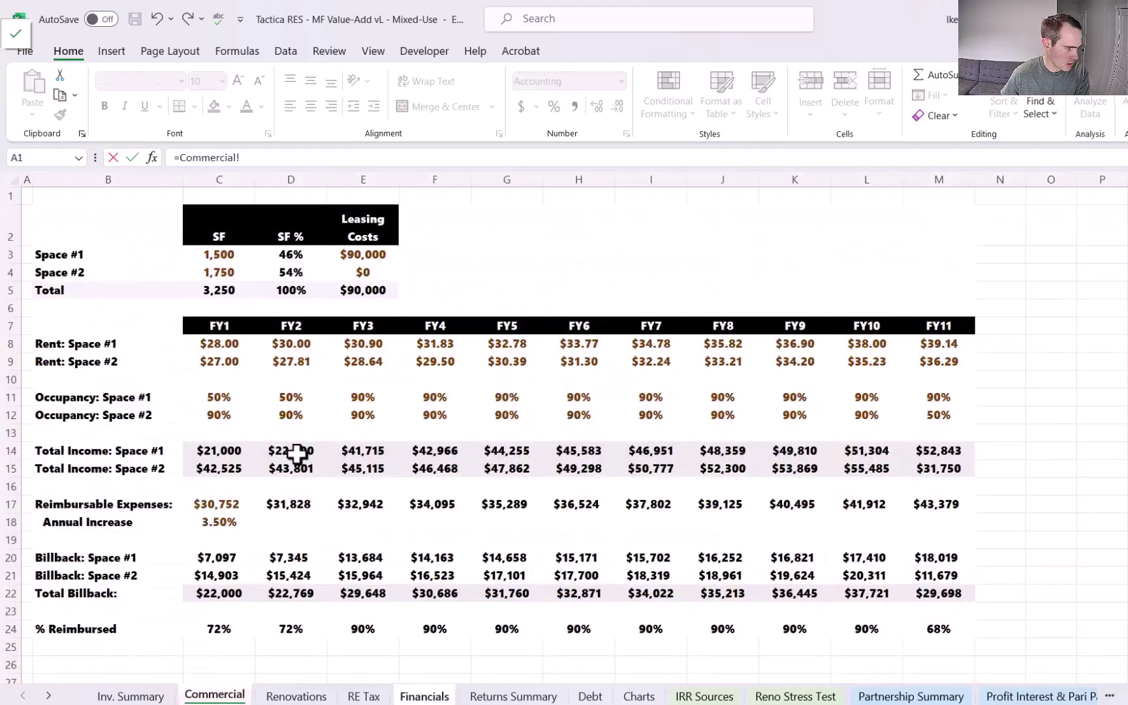
left_click(291, 451)
key("Return")
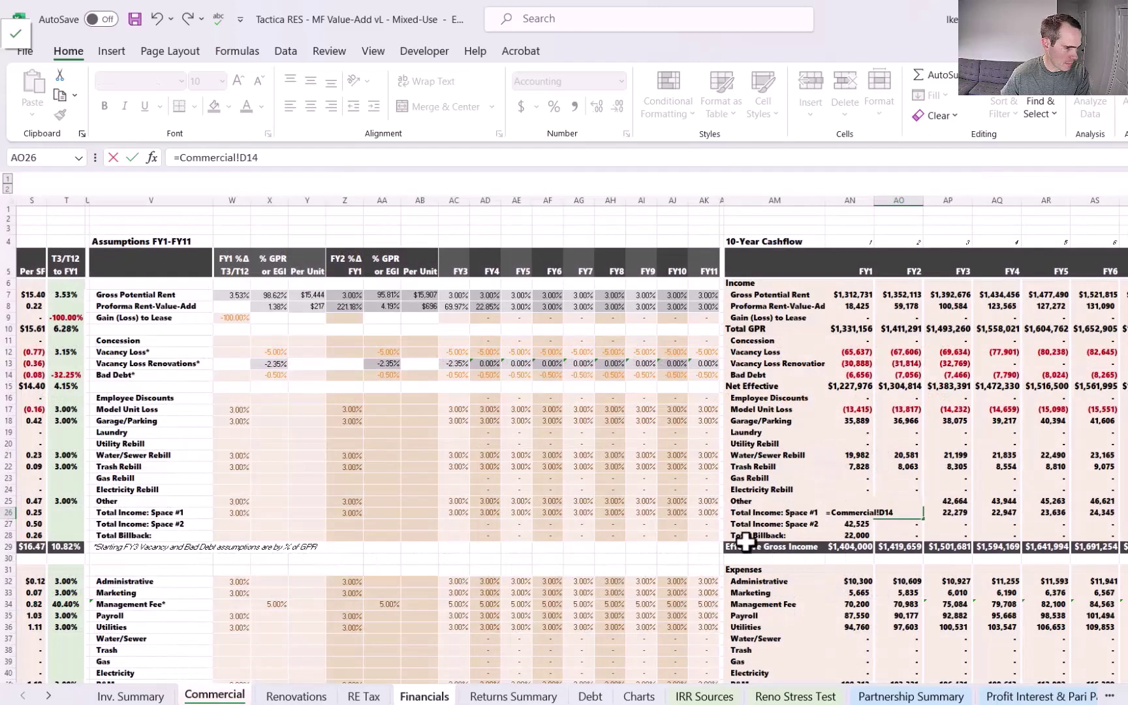
type("=")
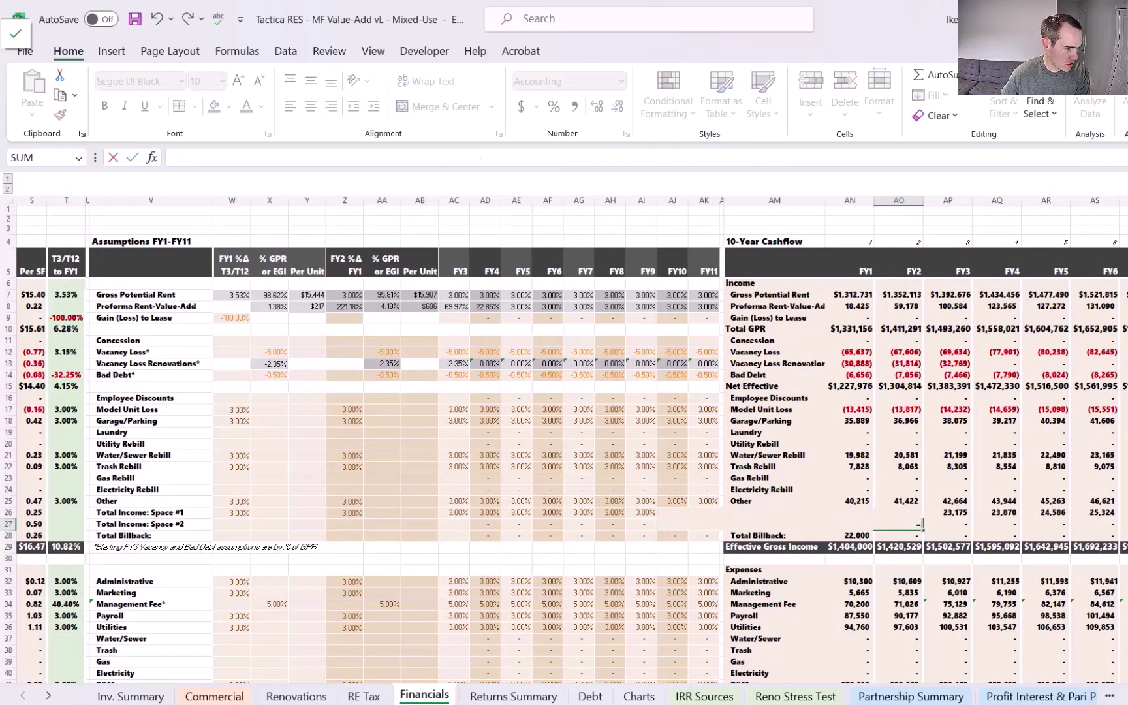
left_click(214, 696)
left_click(295, 465)
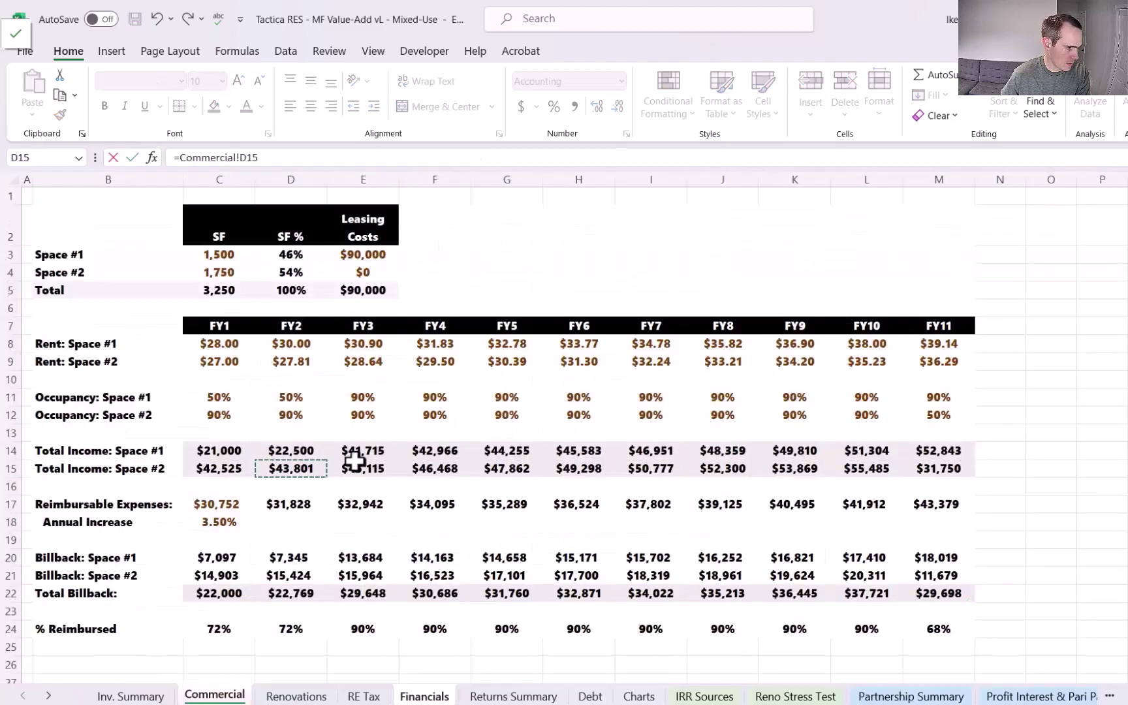
key("Return")
Link FY2 Total Billback to Commercial and fill all three links across FY3–FY11.
type("=")
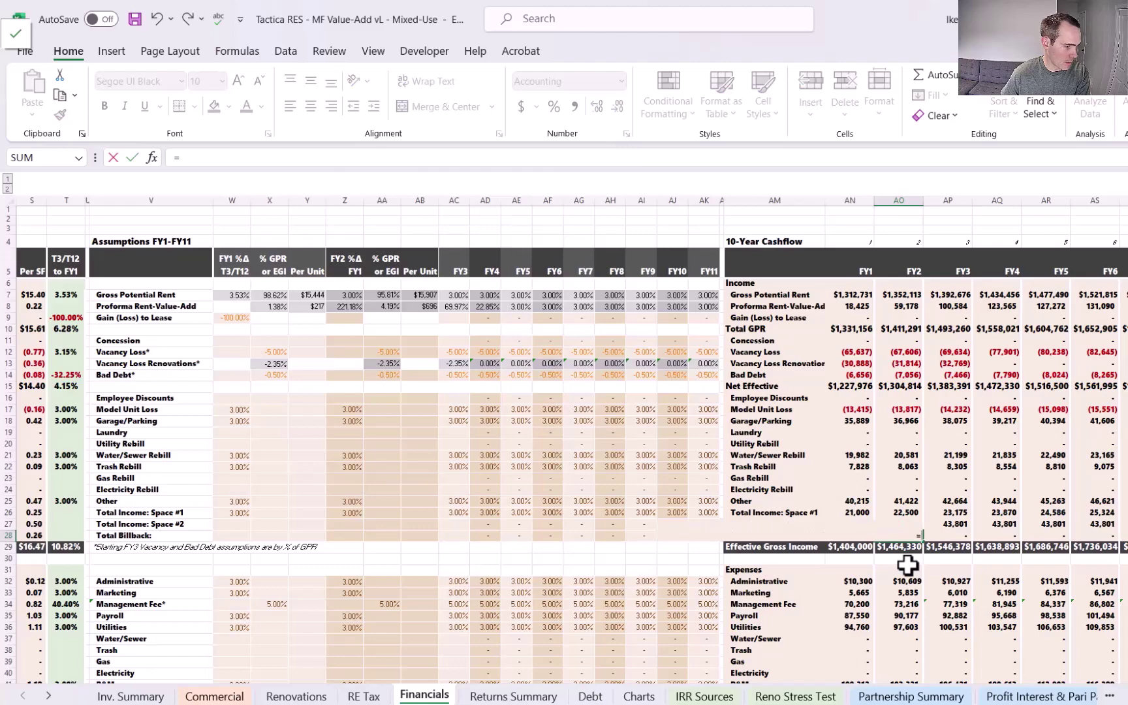
left_click(223, 696)
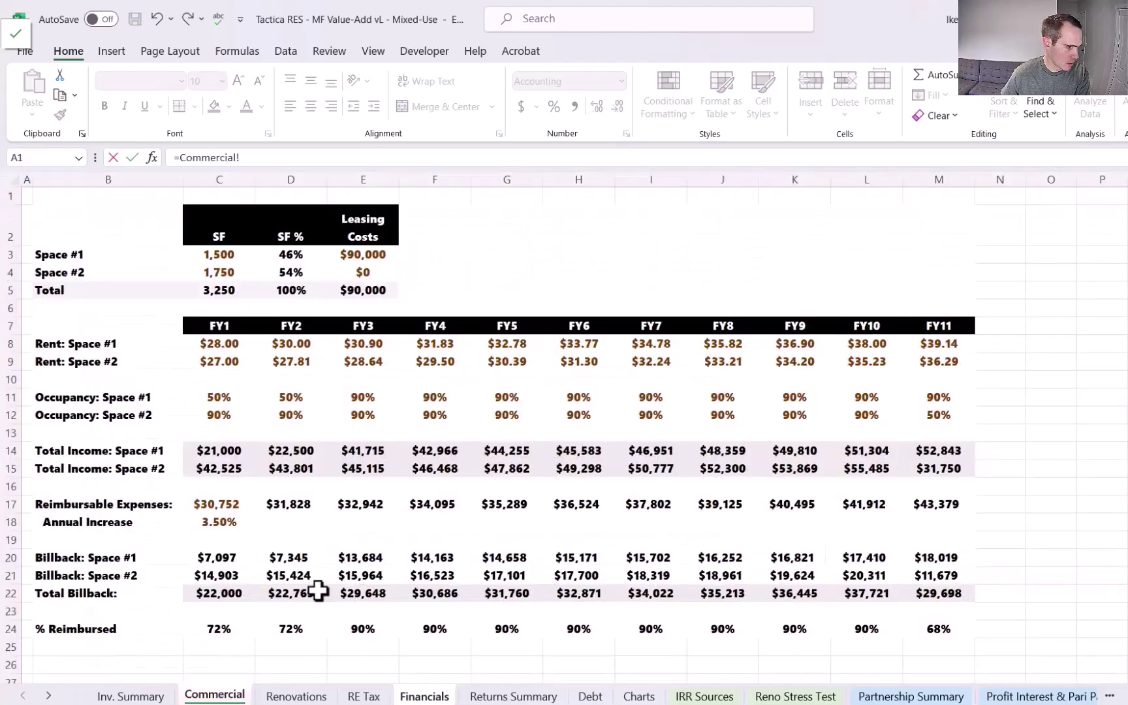
left_click(314, 591)
key("Return")
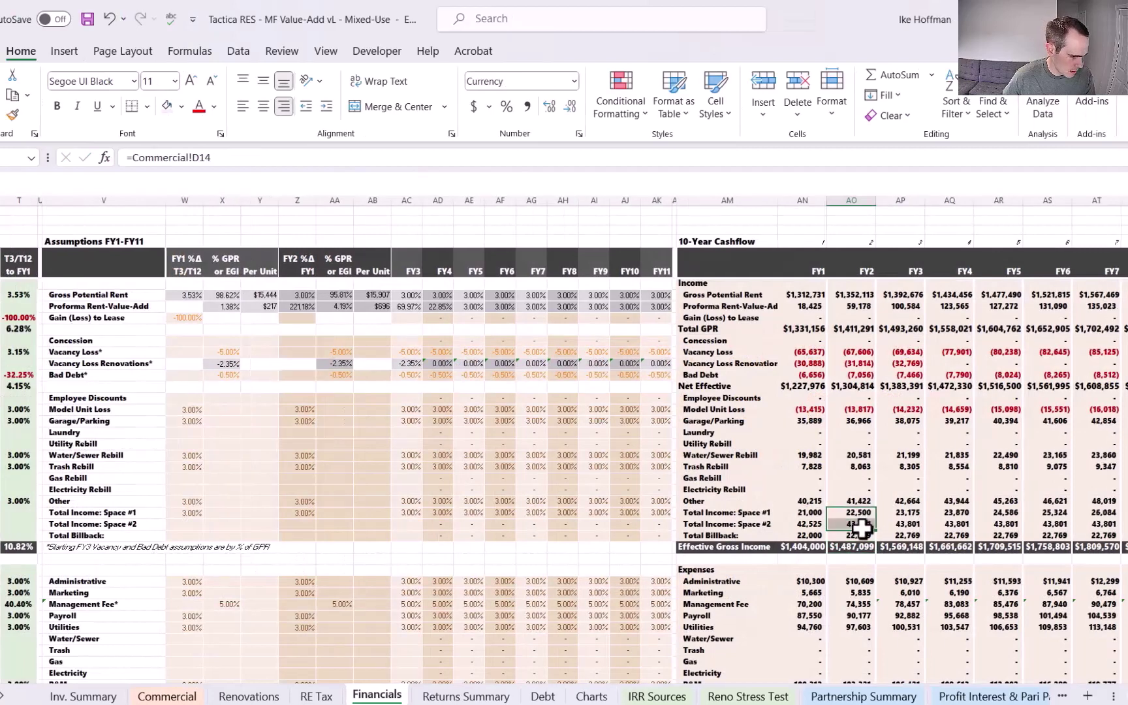
left_click_drag(899, 514, 1117, 543)
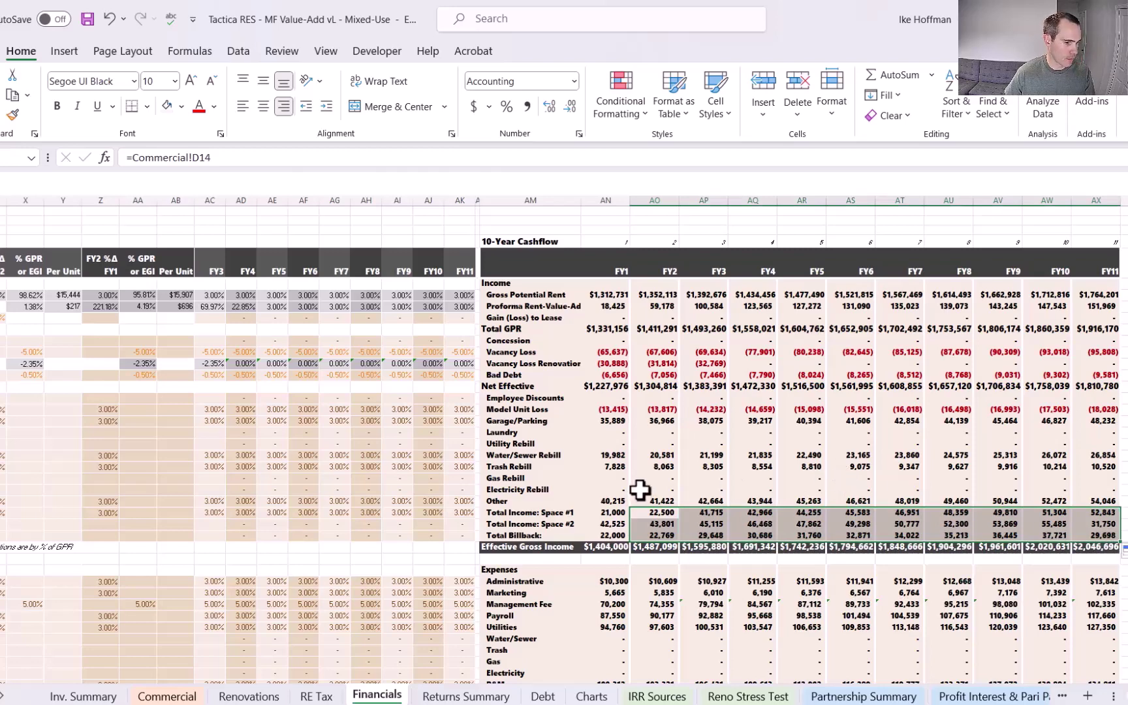
Delete the FY1–FY11 assumption values for the three commercial rows.
scroll(565, 440, "left", 4)
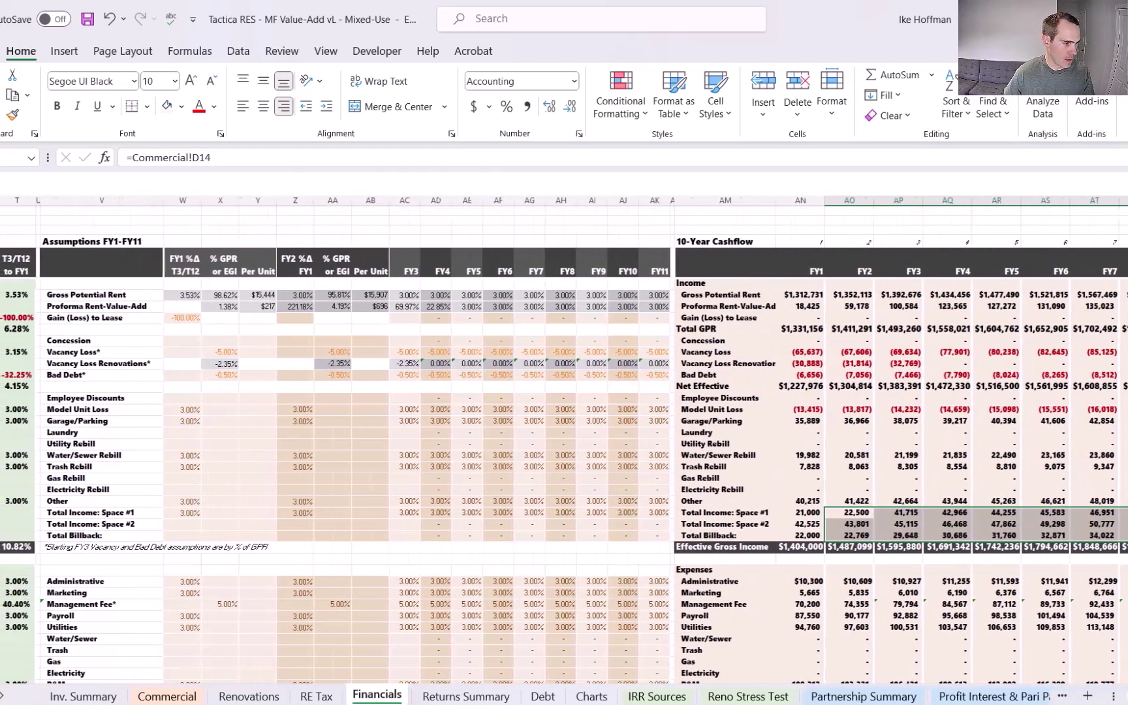
scroll(564, 440, "left", 3)
left_click_drag(358, 512, 822, 537)
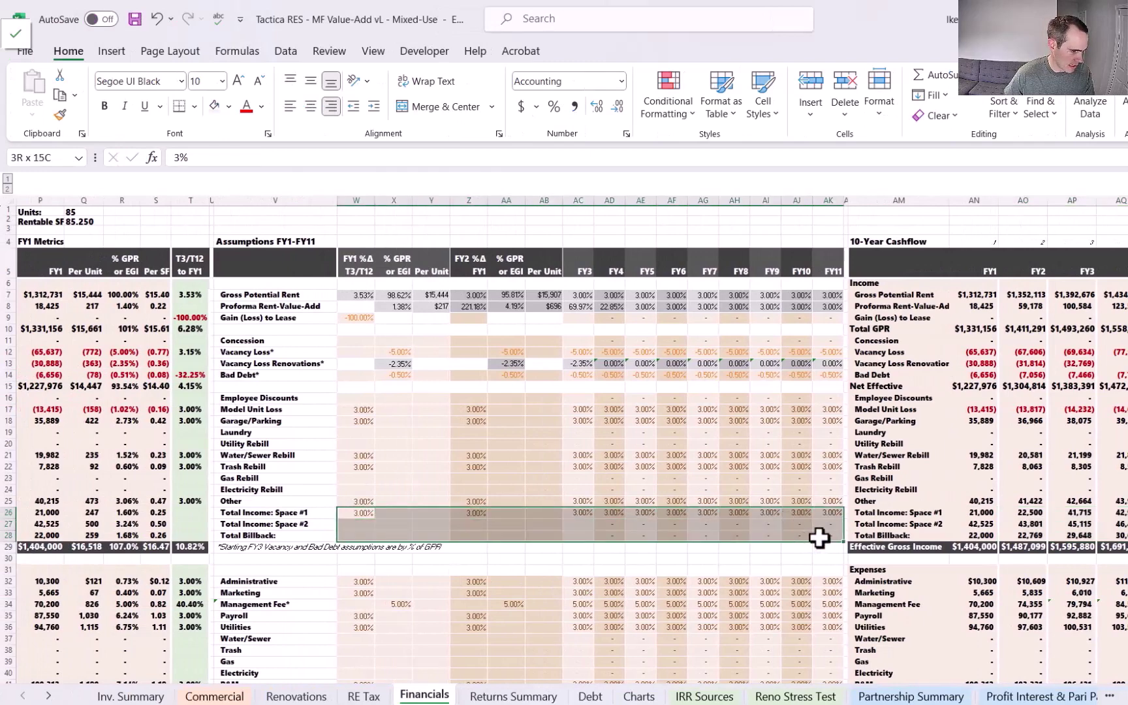
key("Delete")
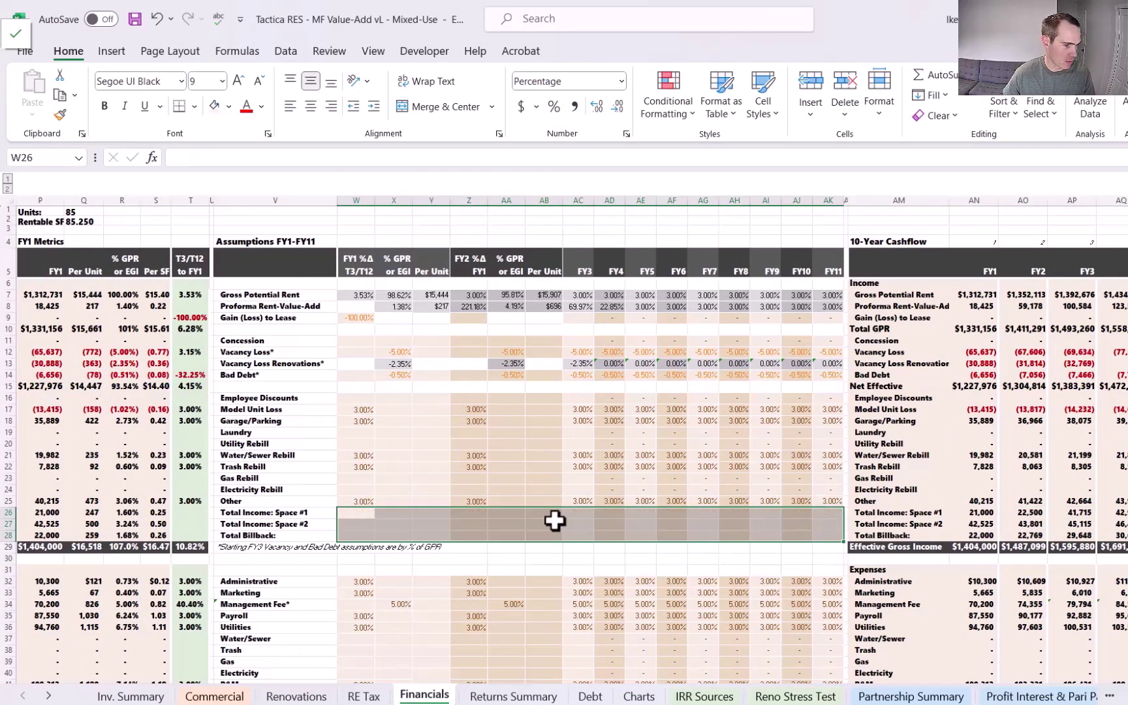
Apply the Apt. RE Taxes assumption-row shading to the commercial assumption rows.
scroll(516, 444, "down", 3)
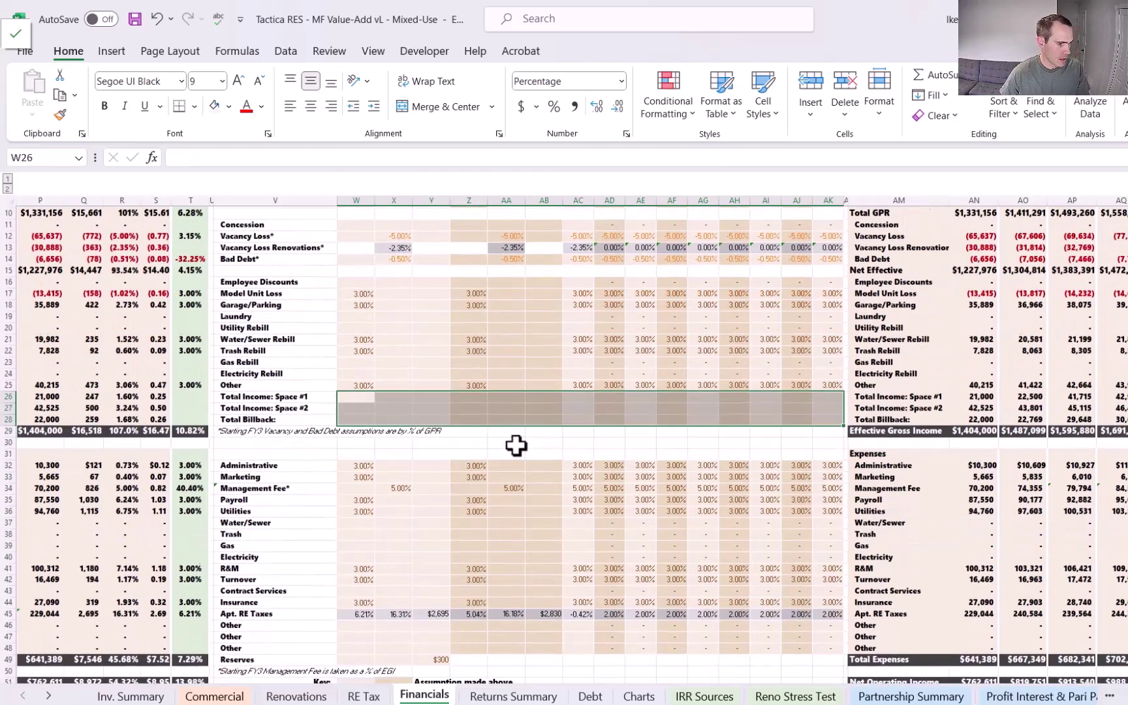
left_click_drag(356, 610, 820, 612)
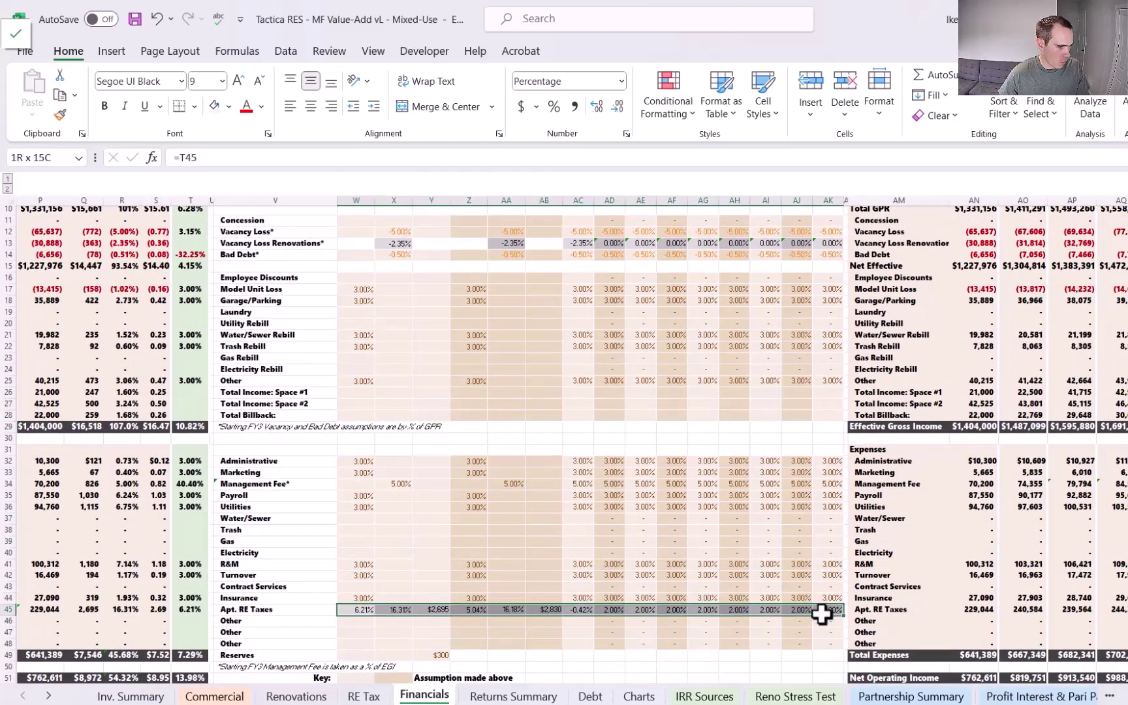
left_click(60, 115)
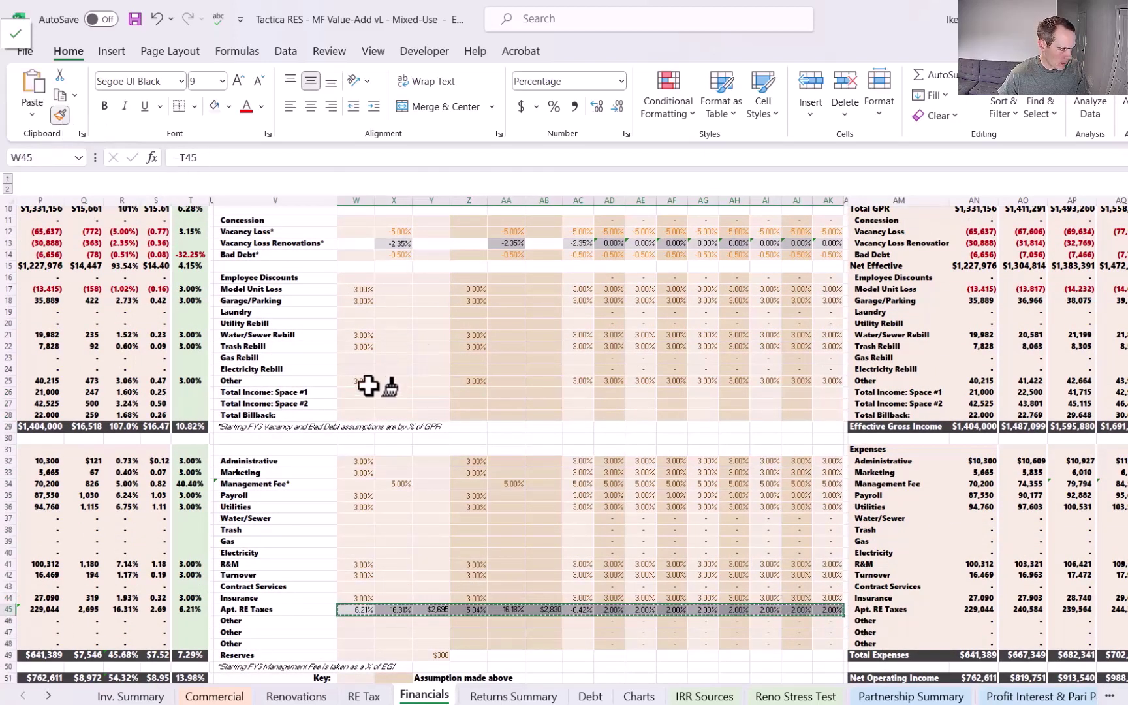
left_click_drag(361, 392, 828, 411)
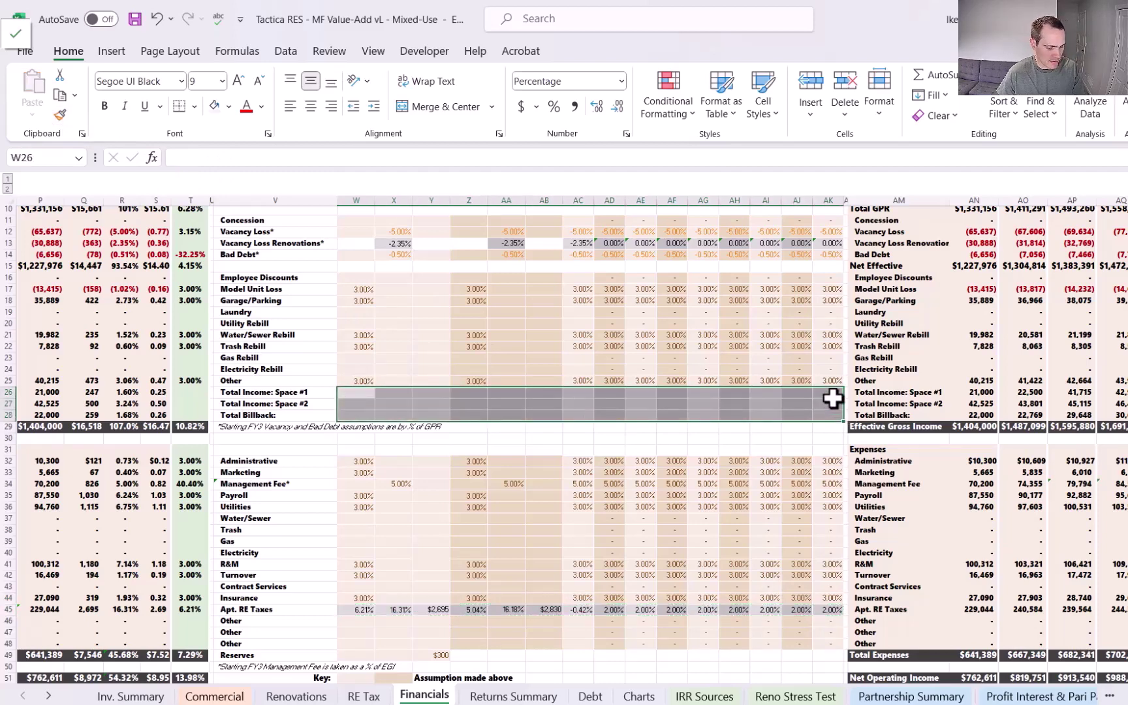
left_click(343, 391)
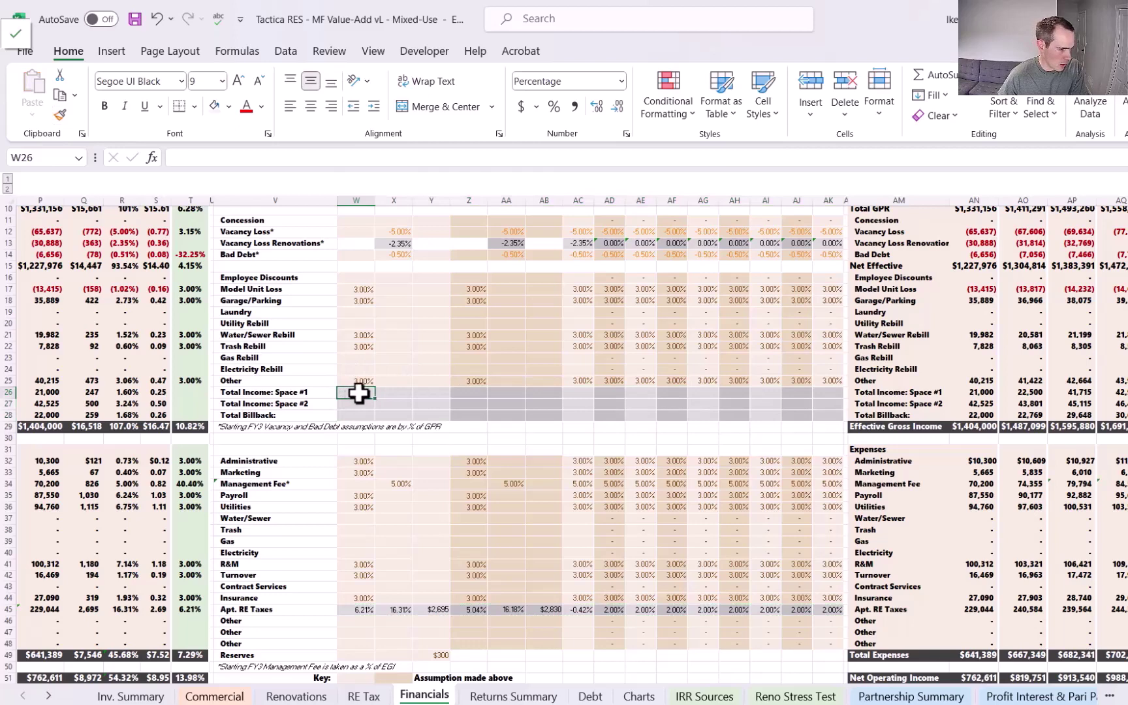
scroll(398, 595, "down", 3)
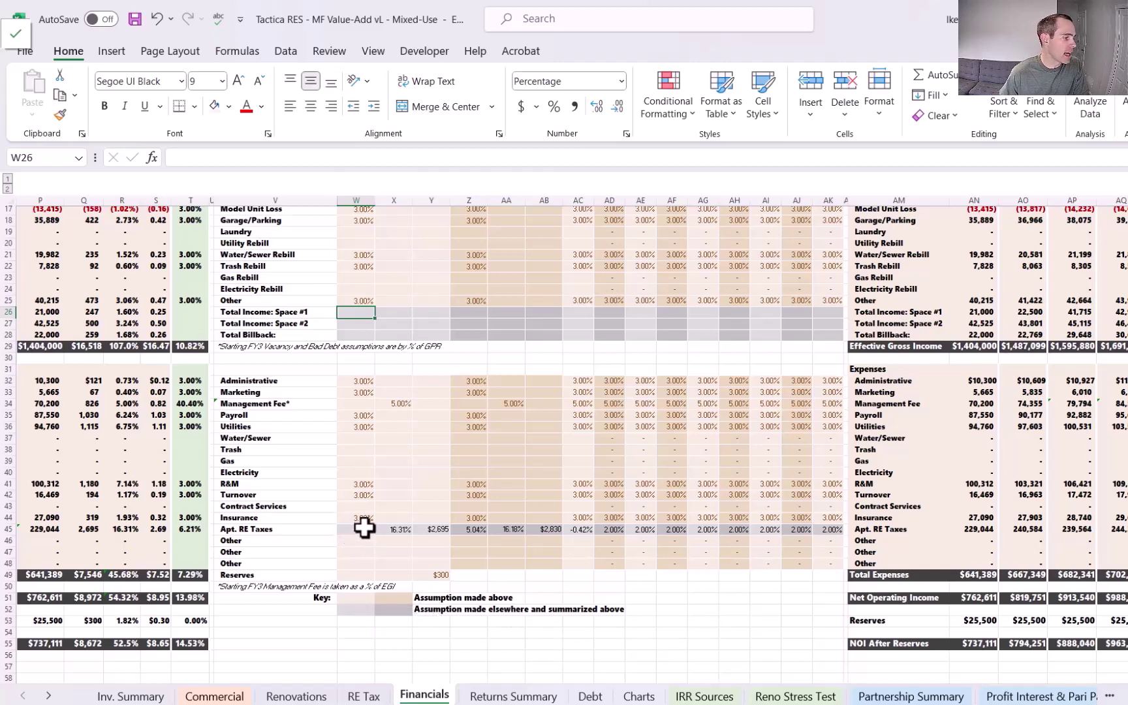
Paste the red Commercial-tab assumptions note over Financials rows 26–28 and size it to fit.
left_click(365, 696)
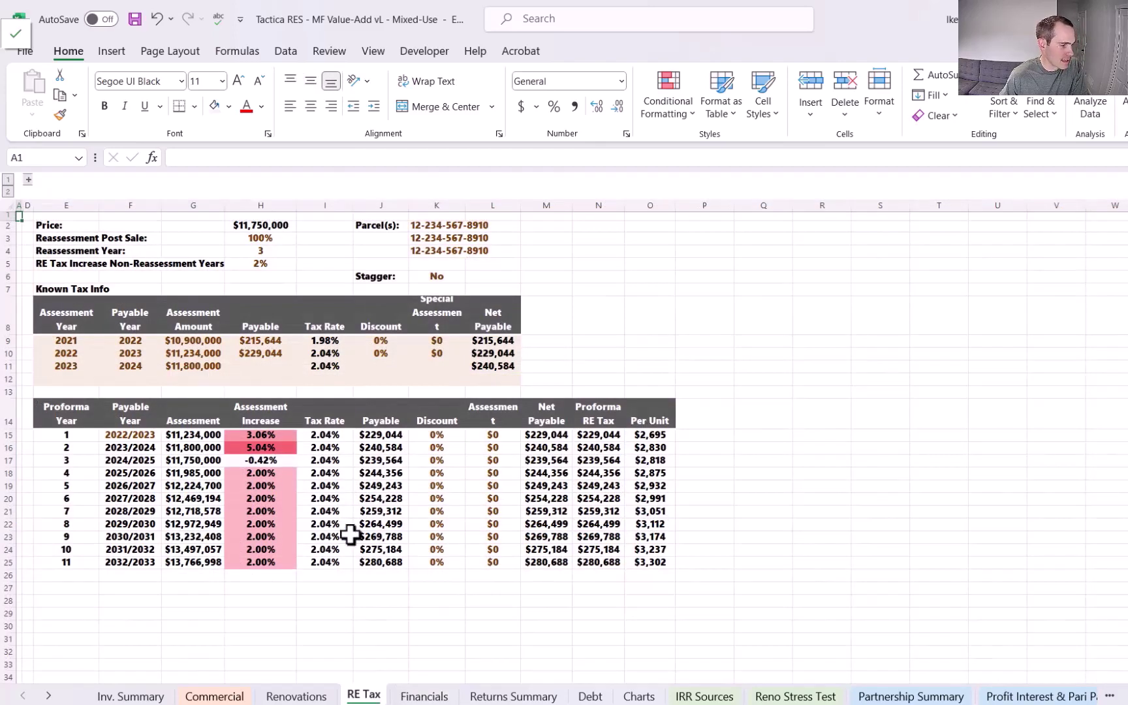
left_click(216, 696)
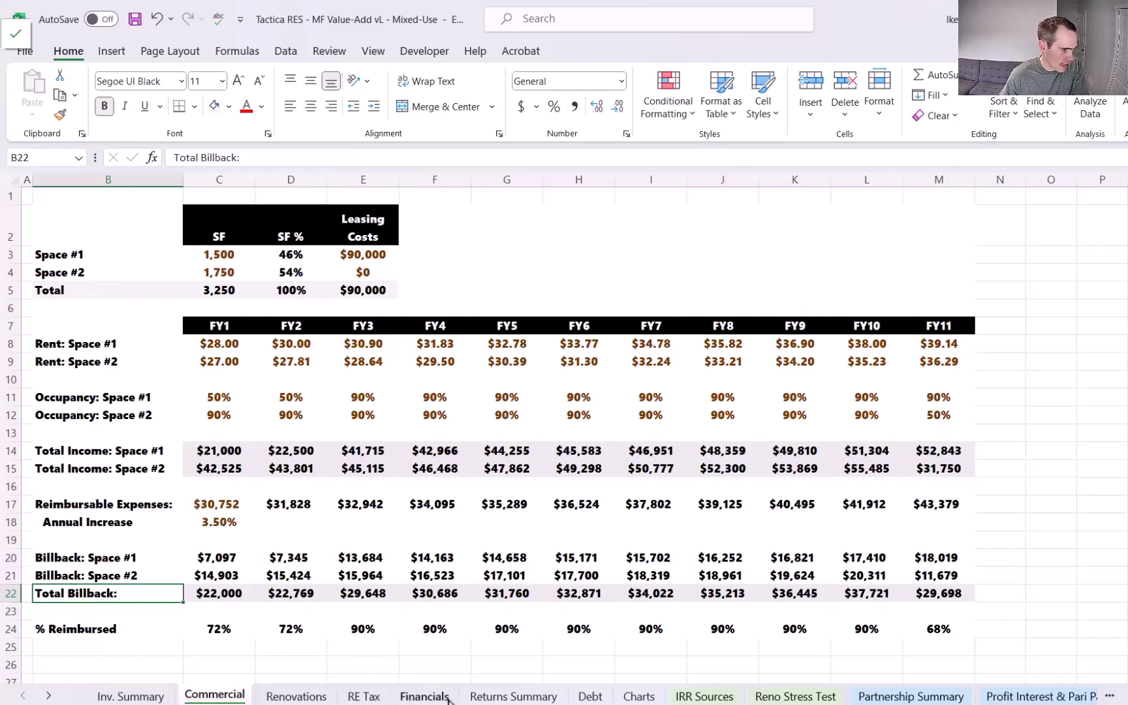
left_click(424, 696)
key("ctrl+v")
left_click_drag(438, 320, 405, 329)
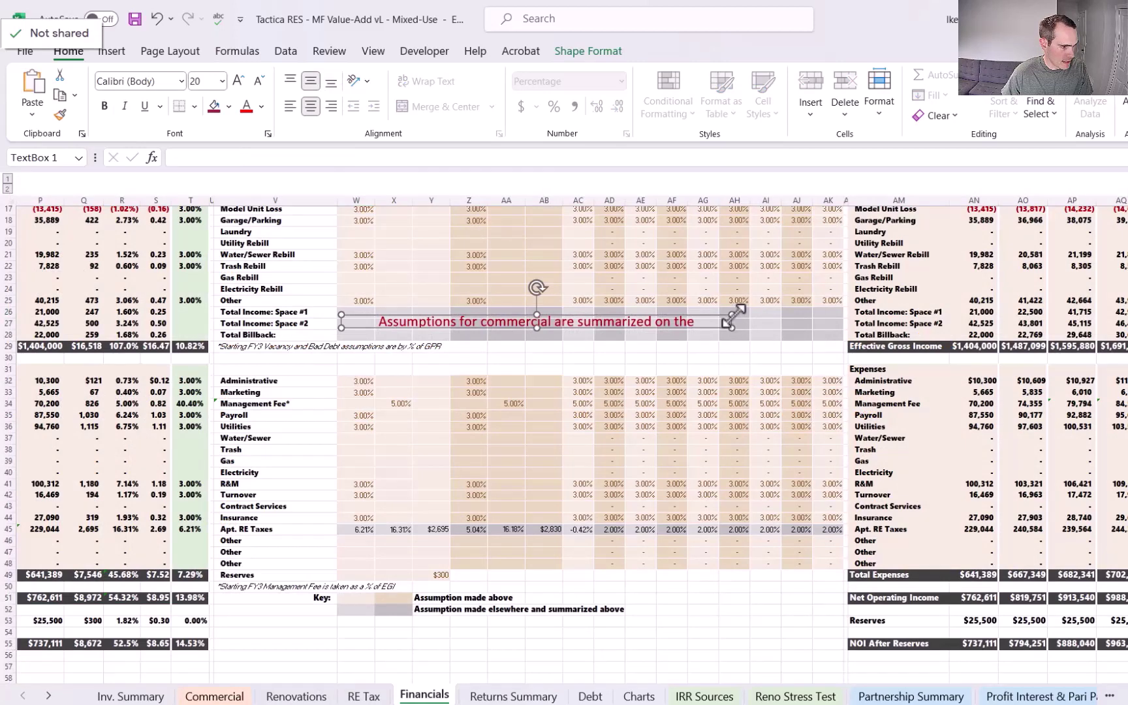
left_click_drag(730, 320, 836, 314)
left_click_drag(591, 329, 591, 343)
left_click(466, 288)
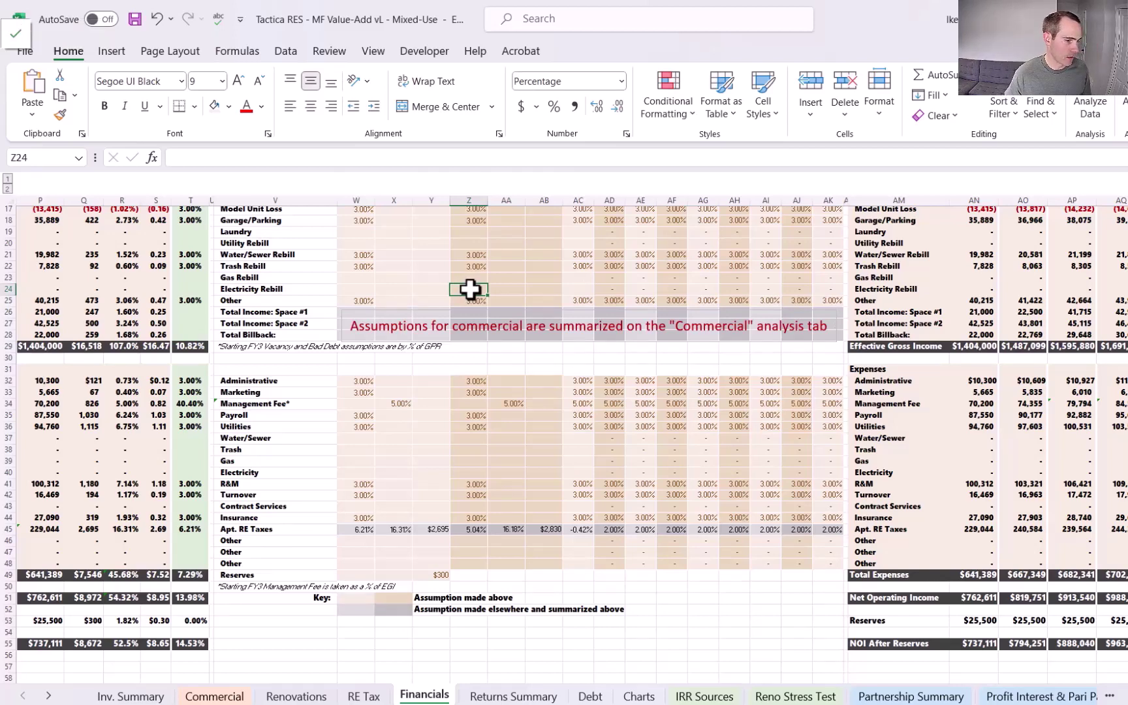
scroll(323, 297, "up", 5)
scroll(322, 298, "right", 5)
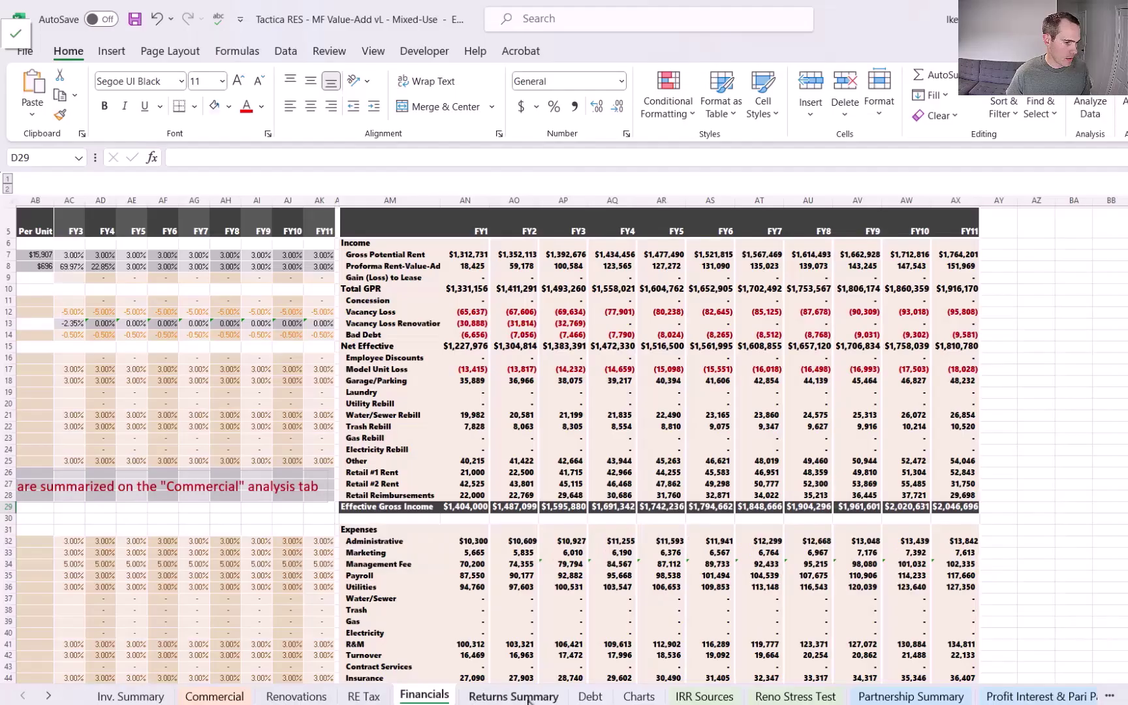
Review the updated IRRs, equity multiples and cash returns on the Returns Summary sheet.
left_click(514, 695)
scroll(614, 639, "down", 2)
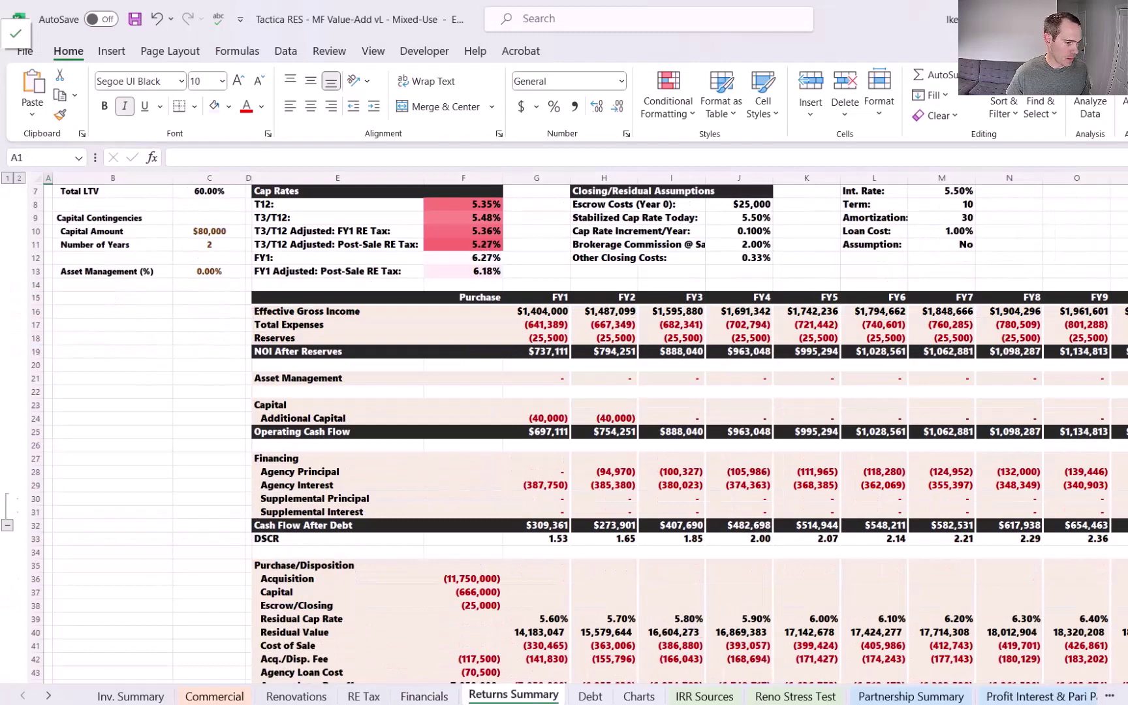
scroll(586, 428, "down", 3)
scroll(586, 428, "right", 2)
scroll(1002, 566, "down", 1)
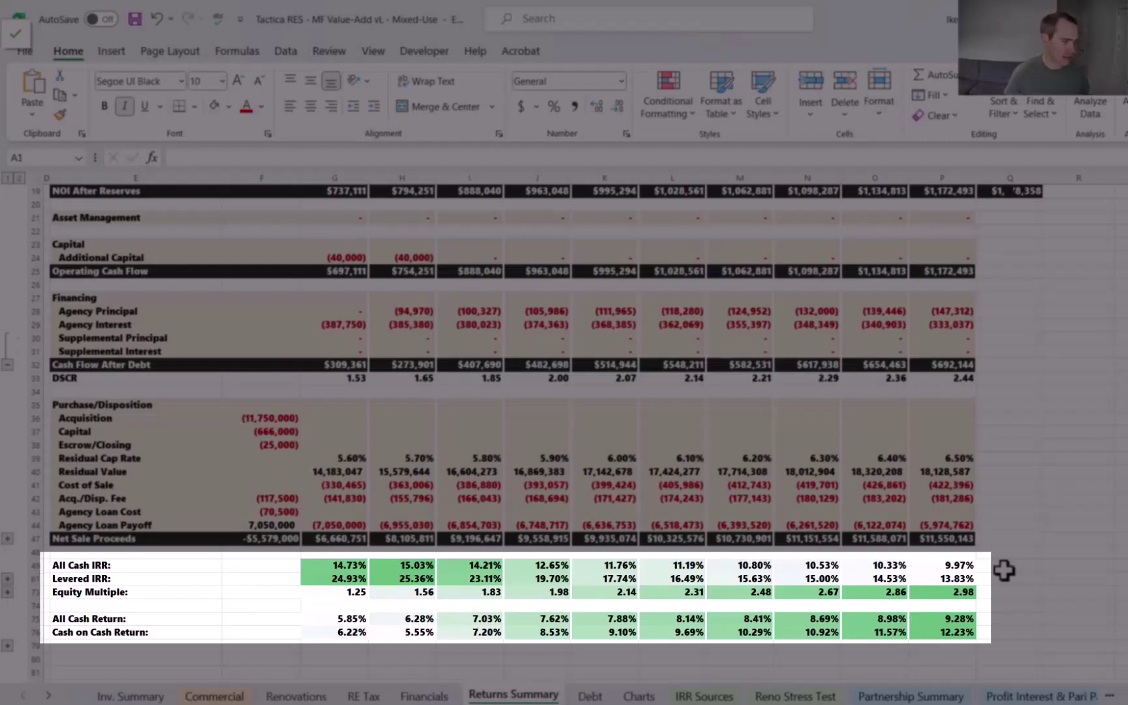
scroll(869, 605, "up", 6)
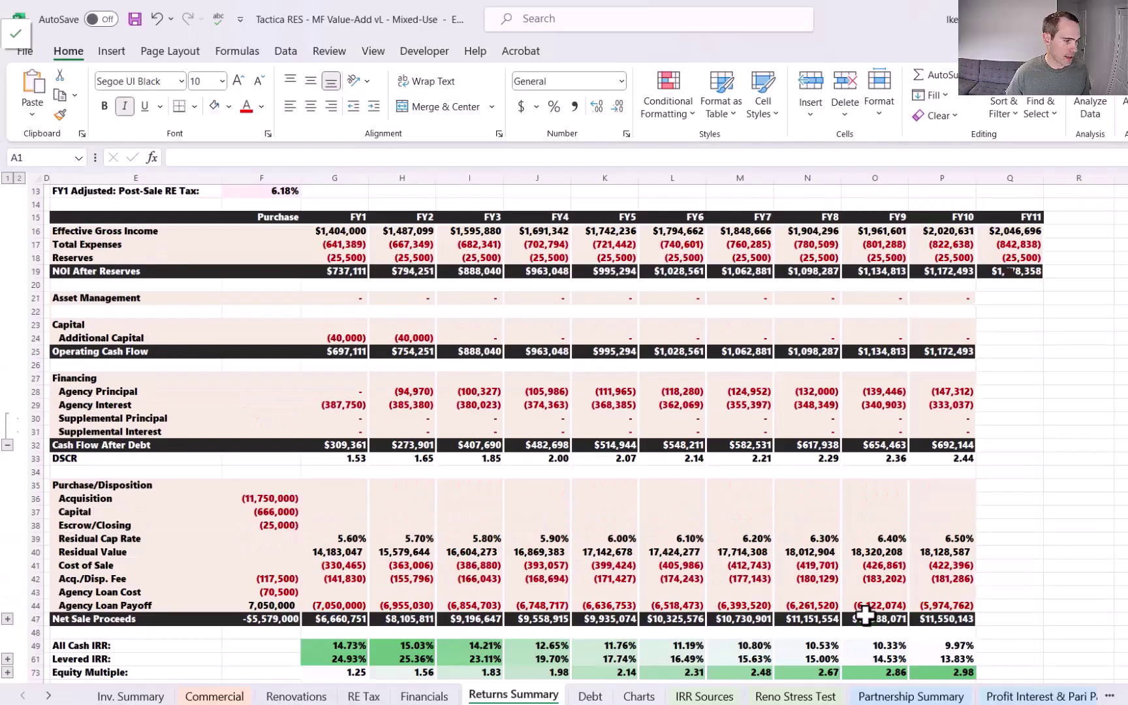
Turn on all notifications for the channel.
scroll(864, 653, "down", 6)
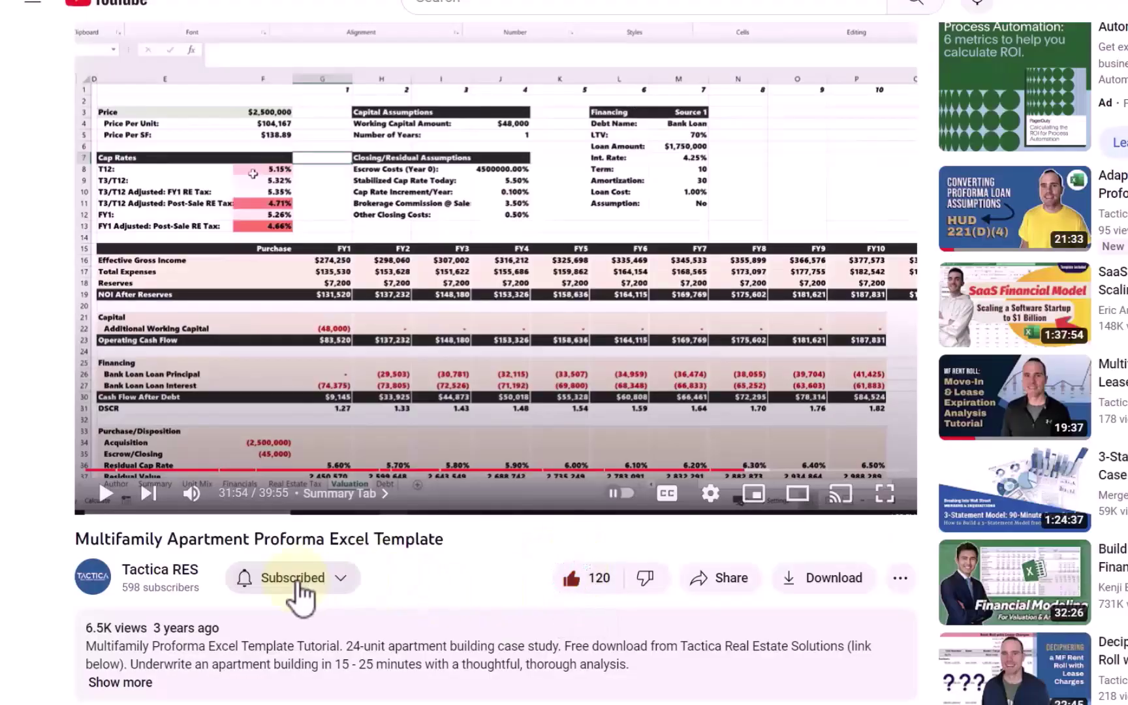
left_click(341, 580)
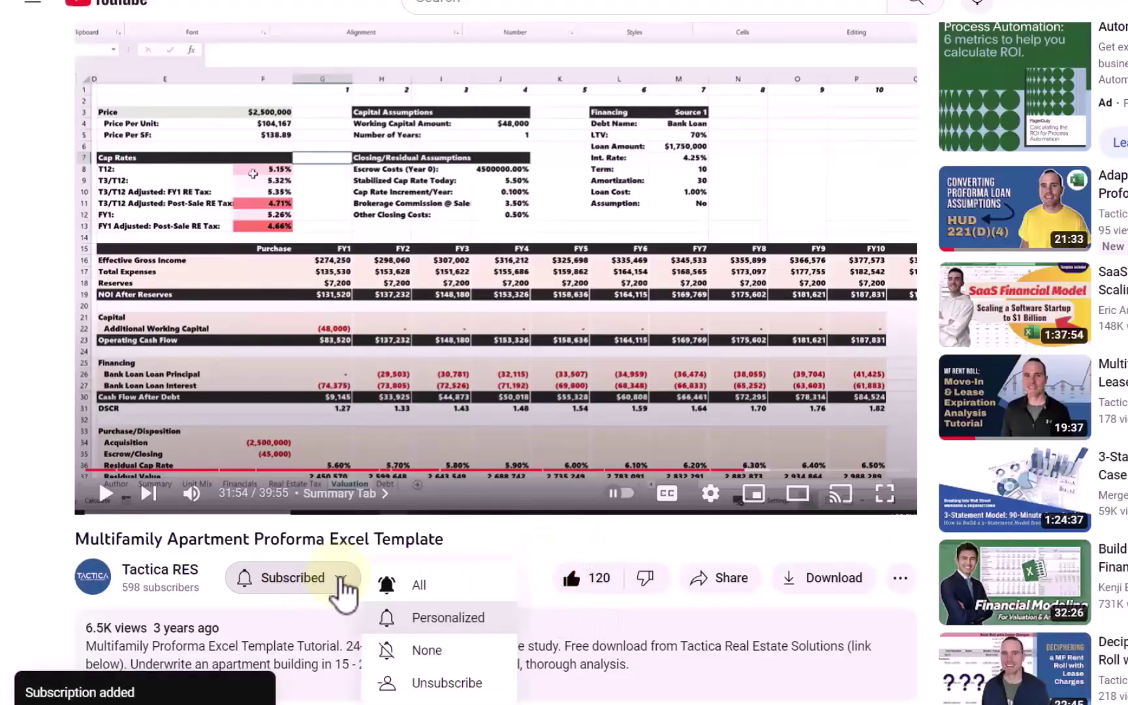
left_click(387, 581)
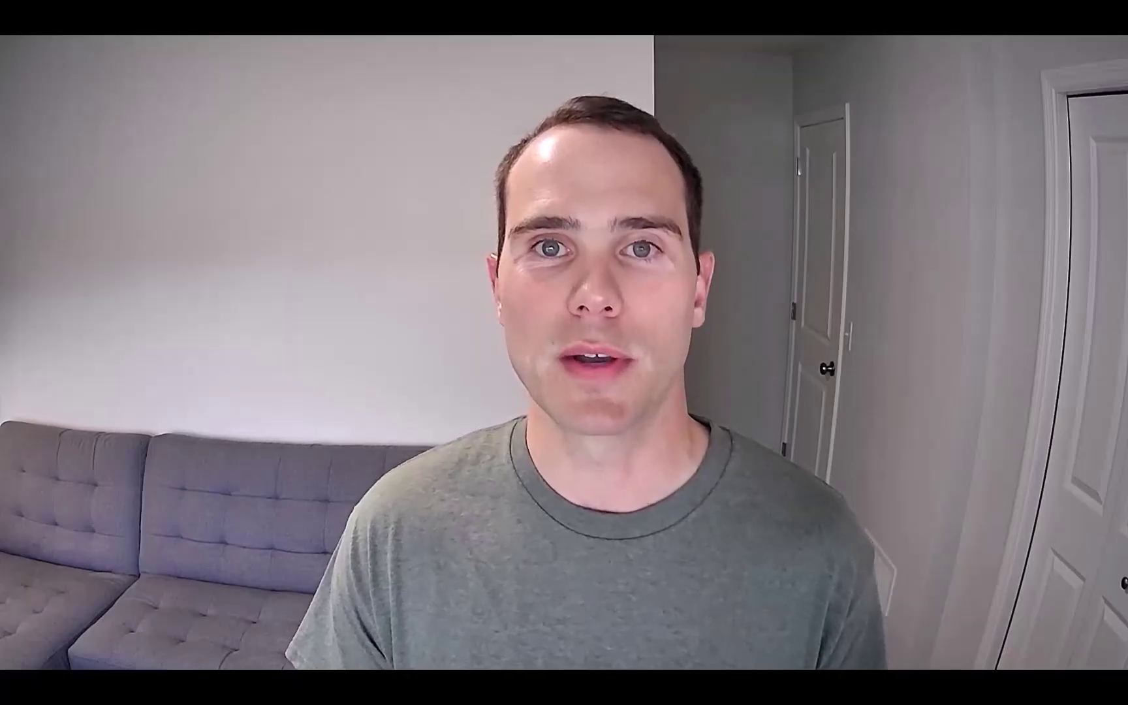